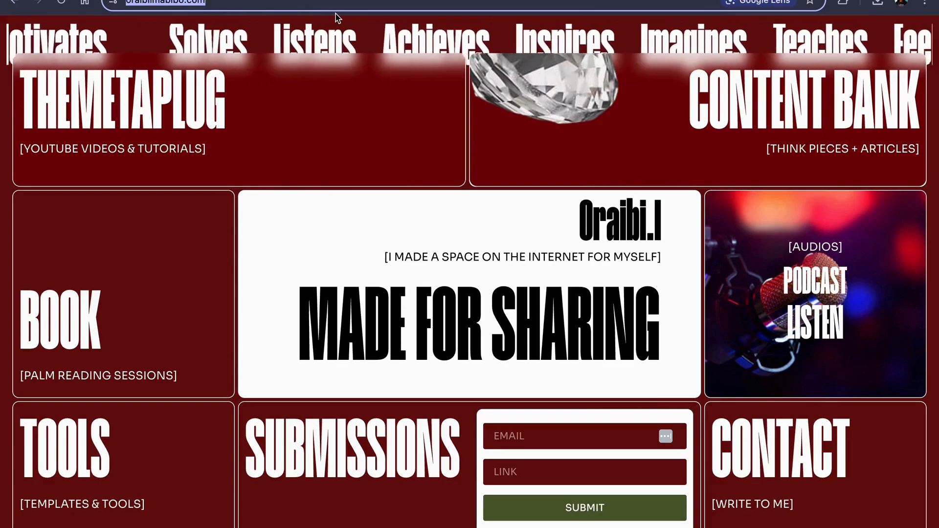
Step: Examine the grid layout of the oh.wow reference homepage
click(308, 2)
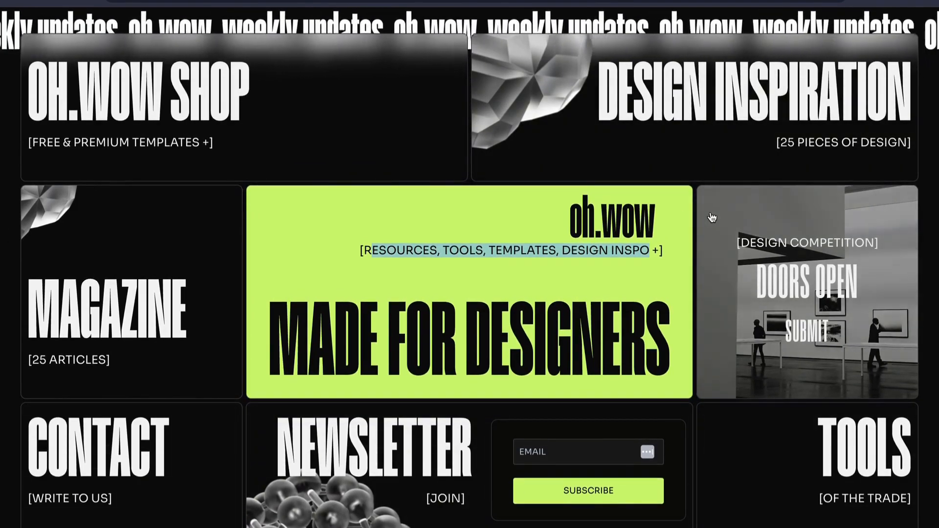
scroll(712, 218, down, 1)
click(673, 222)
scroll(672, 221, up, 1)
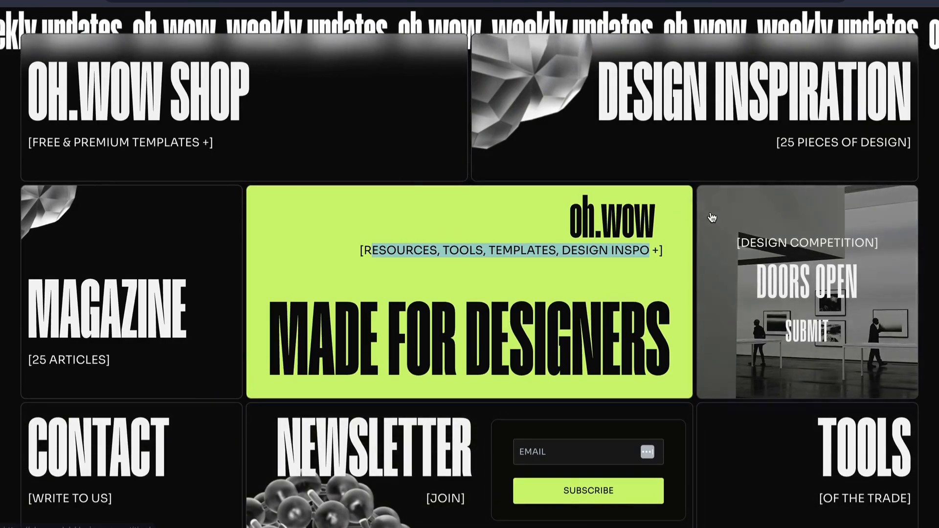
scroll(669, 230, down, 1)
click(672, 223)
scroll(671, 221, up, 1)
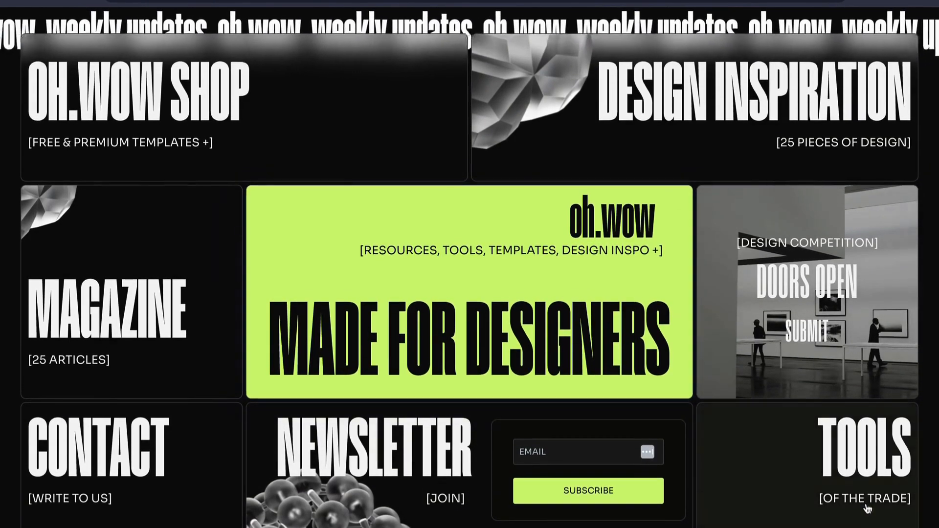
click(482, 169)
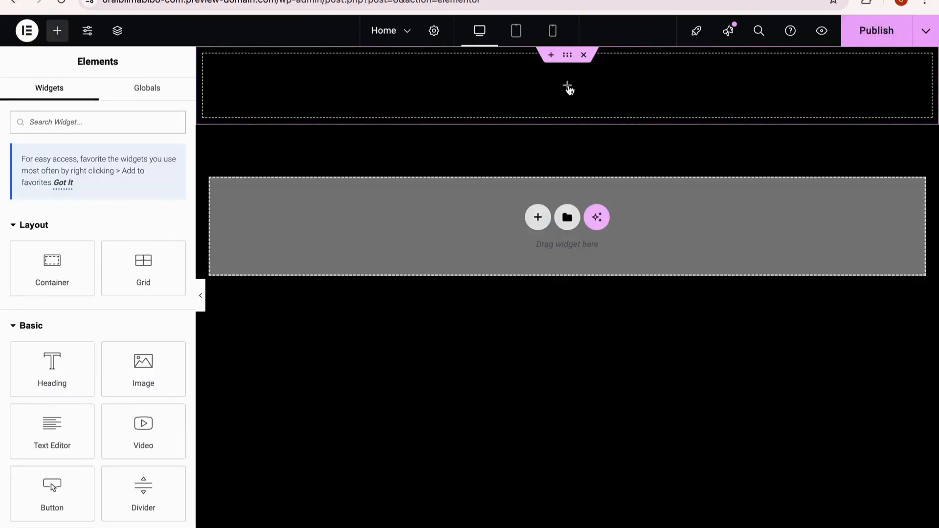
Step: Add a new flexbox section with a structure of three columns by two rows
click(538, 217)
click(522, 269)
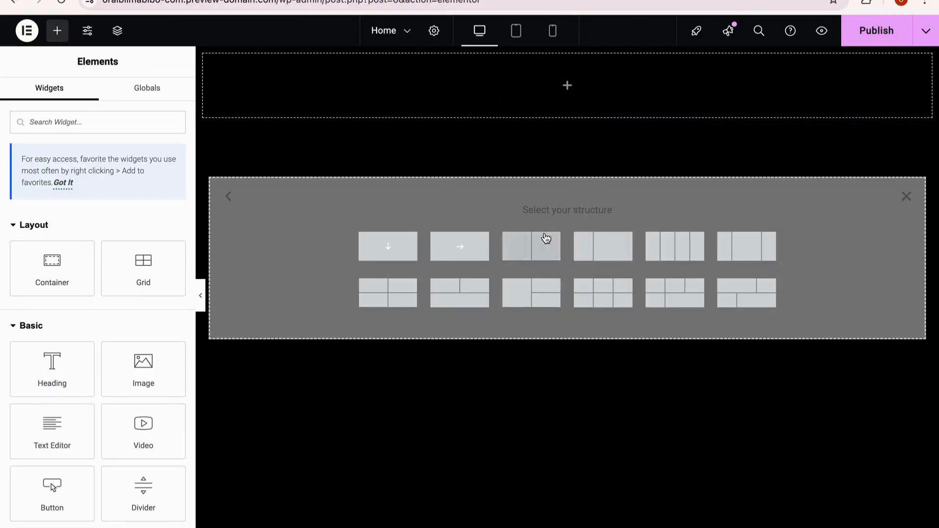
click(596, 304)
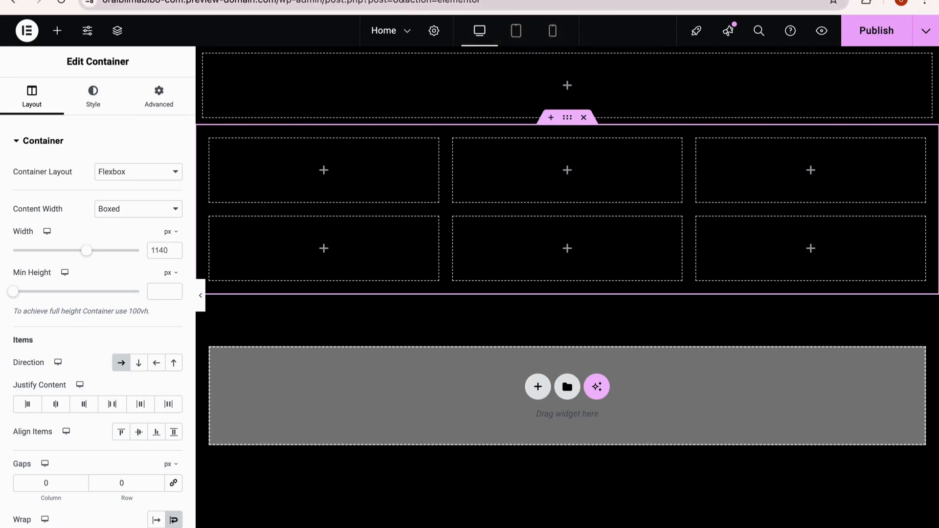
click(606, 1)
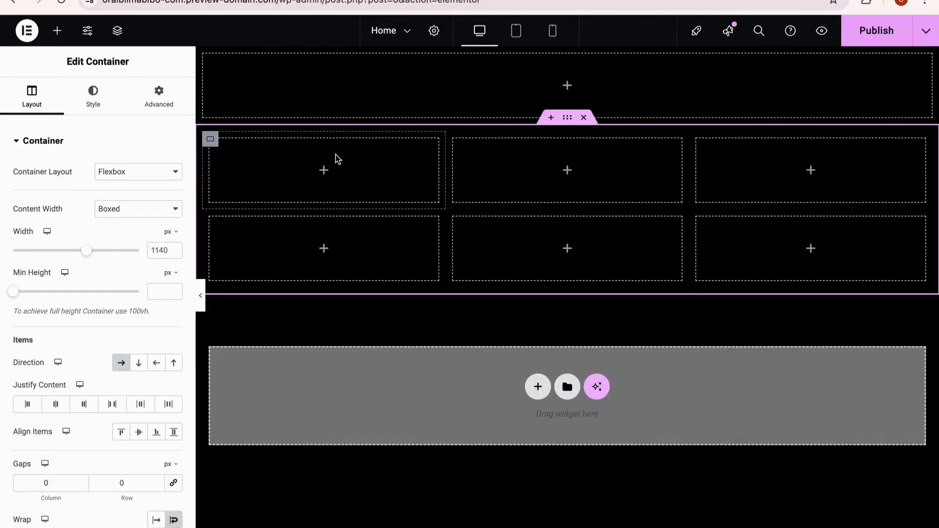
Step: Set both first-row containers to 50% width and delete the leftover container that wraps onto a third row
click(219, 140)
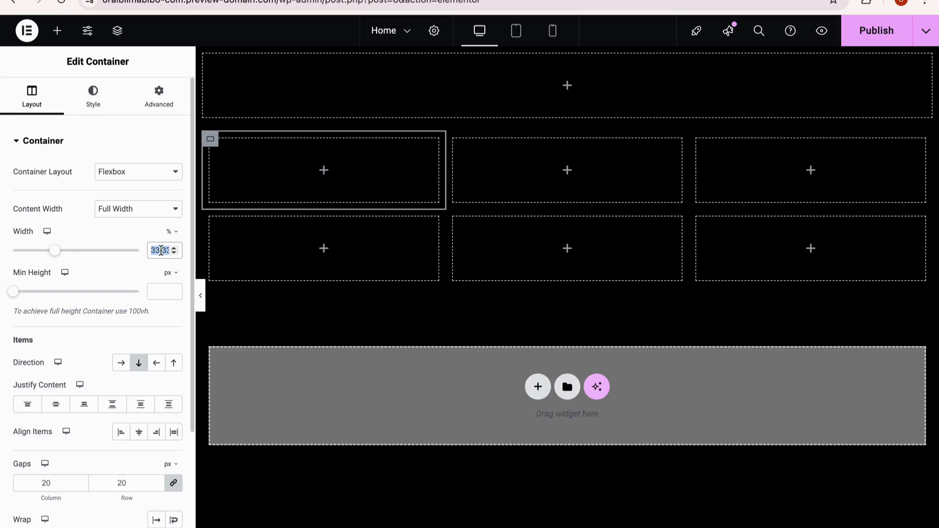
text(50)
right_click(237, 307)
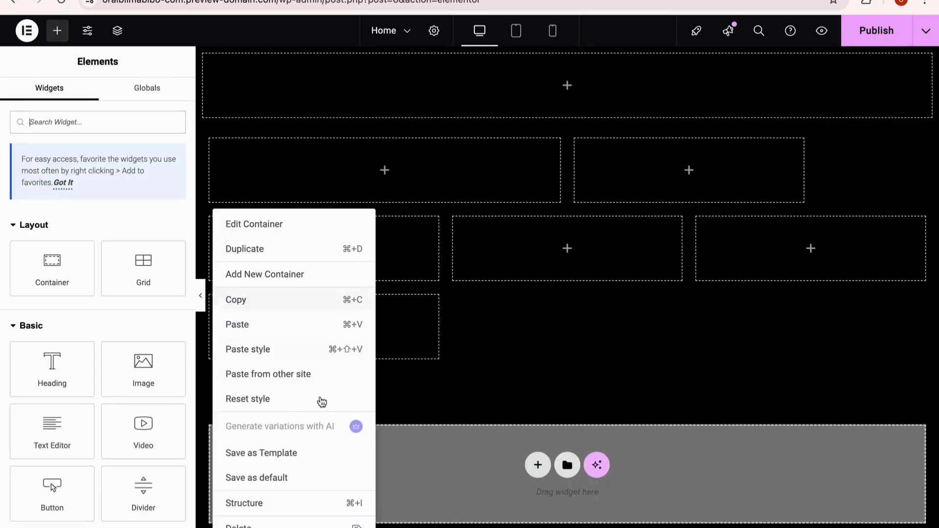
key(Delete)
click(575, 139)
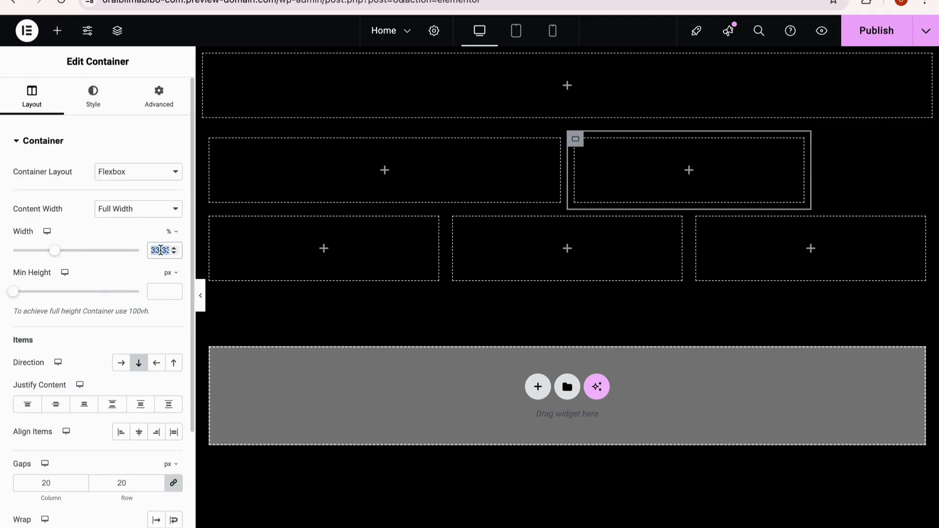
text(50)
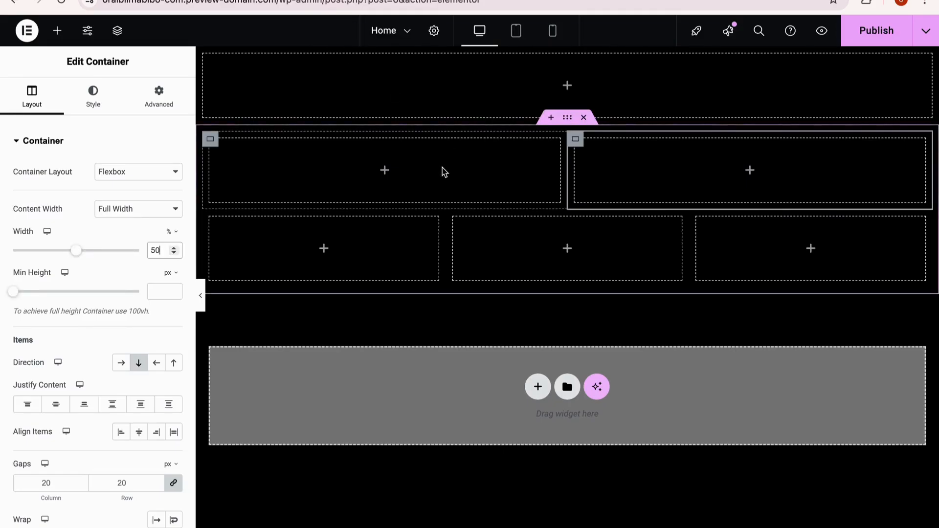
Step: Set the parent container's minimum height to 100 vh and preview the page without the editing panel
click(209, 133)
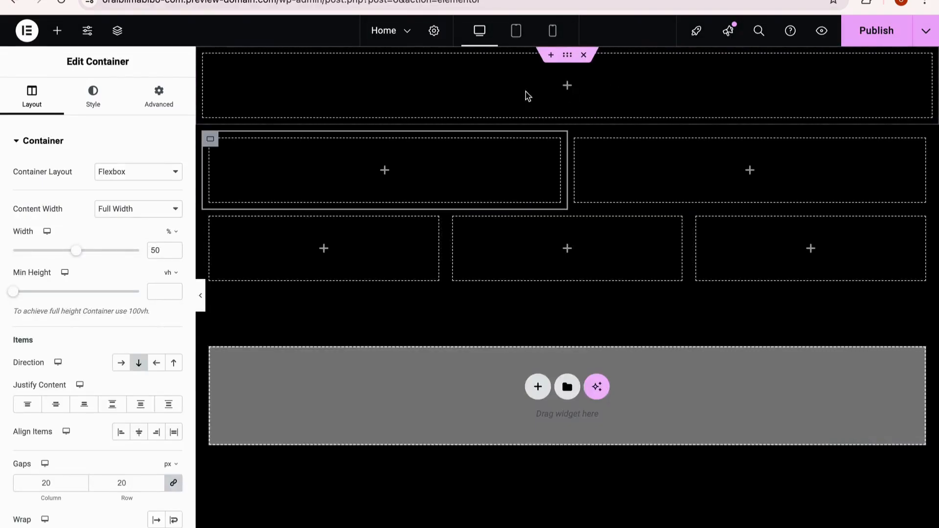
click(567, 118)
click(174, 276)
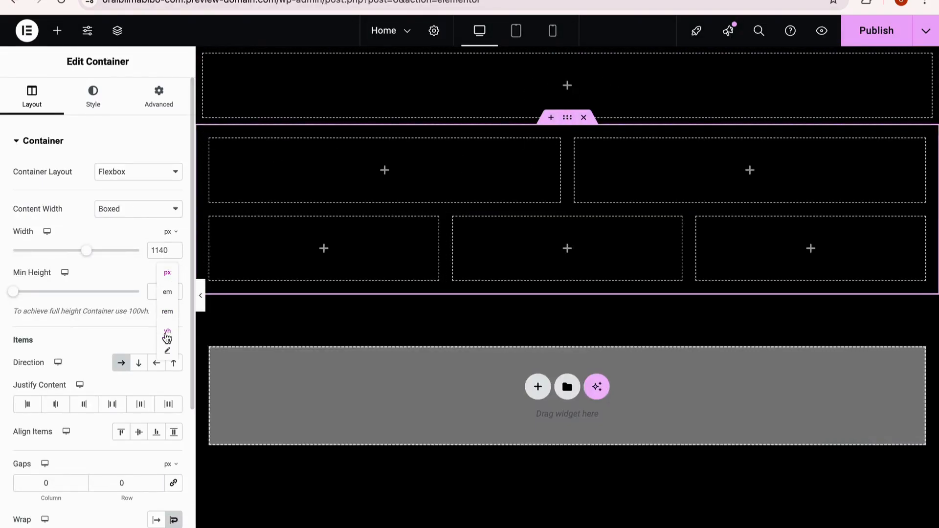
click(171, 340)
click(157, 291)
text(100)
click(200, 296)
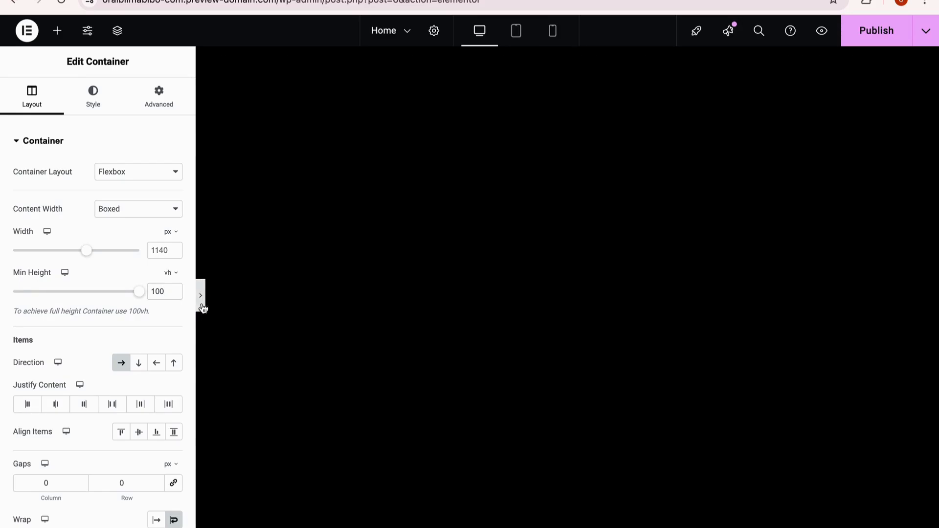
click(6, 306)
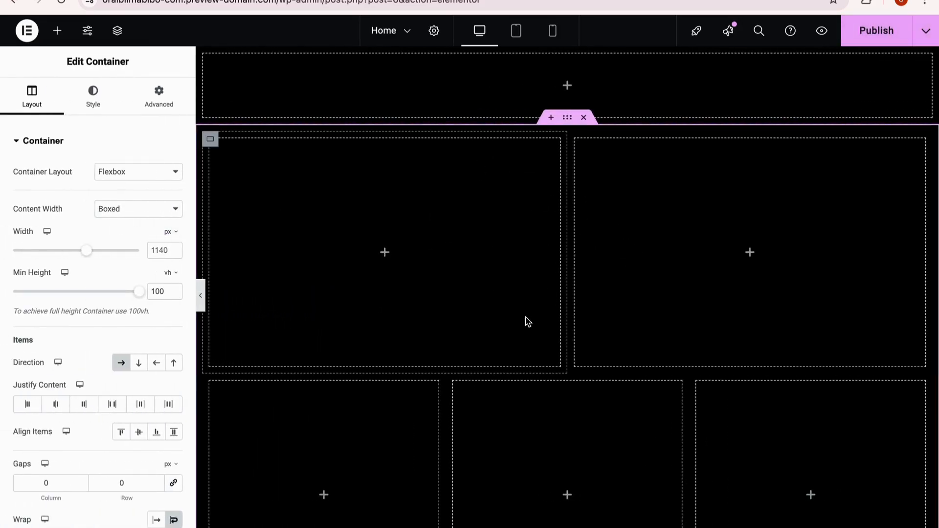
scroll(506, 346, down, 3)
scroll(507, 346, up, 1)
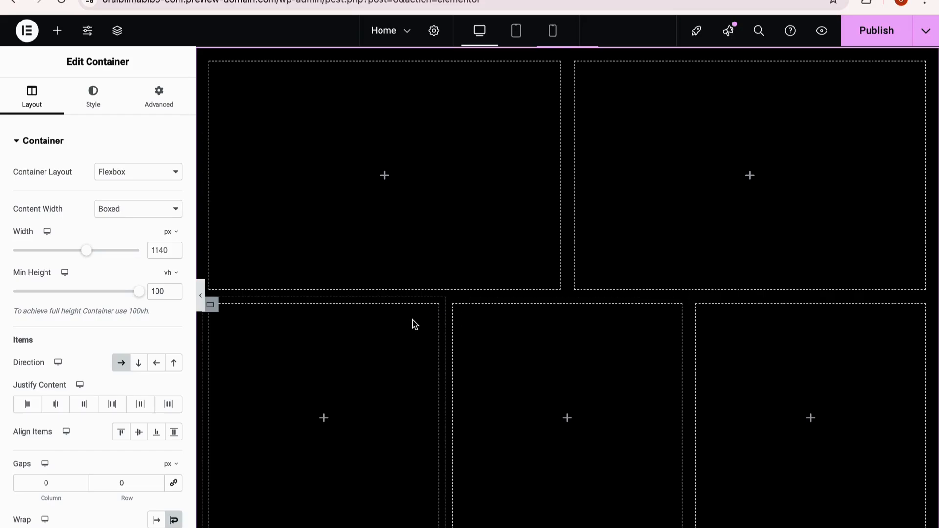
Step: Duplicate the 33.33% wide containers to fill a third row of three
right_click(210, 304)
click(249, 248)
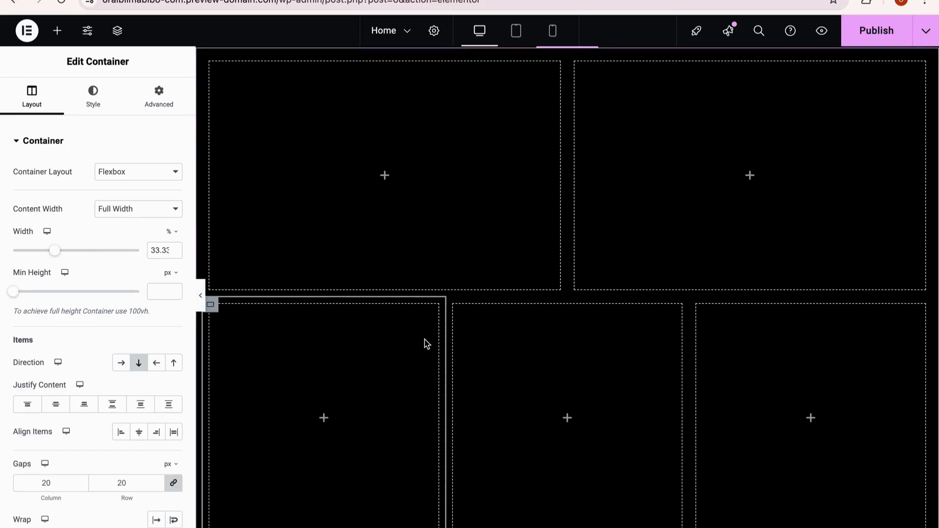
right_click(214, 316)
click(307, 250)
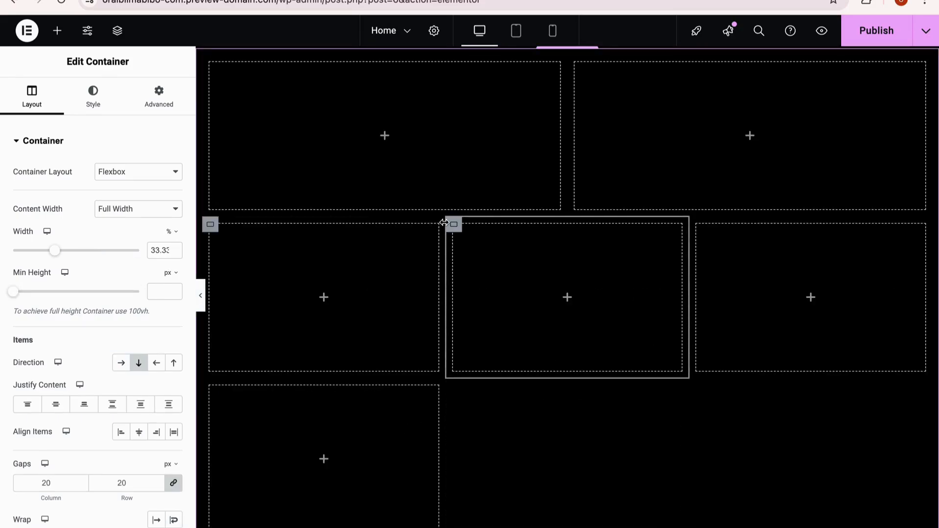
right_click(210, 386)
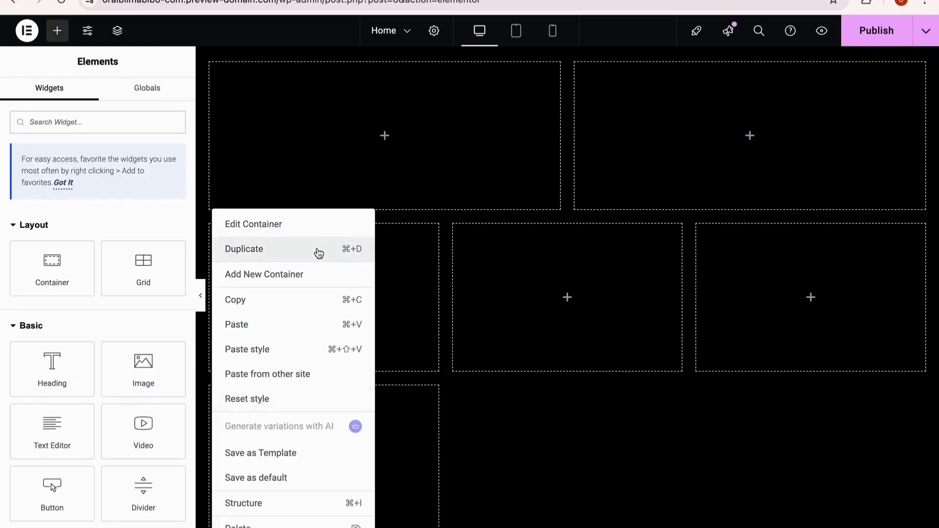
click(315, 249)
right_click(455, 389)
click(555, 257)
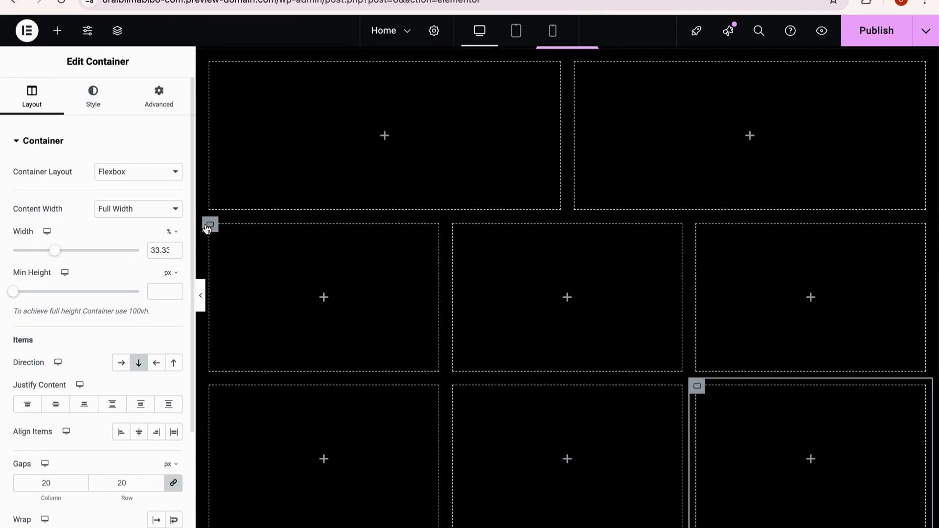
Step: Set the second-row containers' widths to 25% for the two outer ones and 50% for the middle one
click(209, 225)
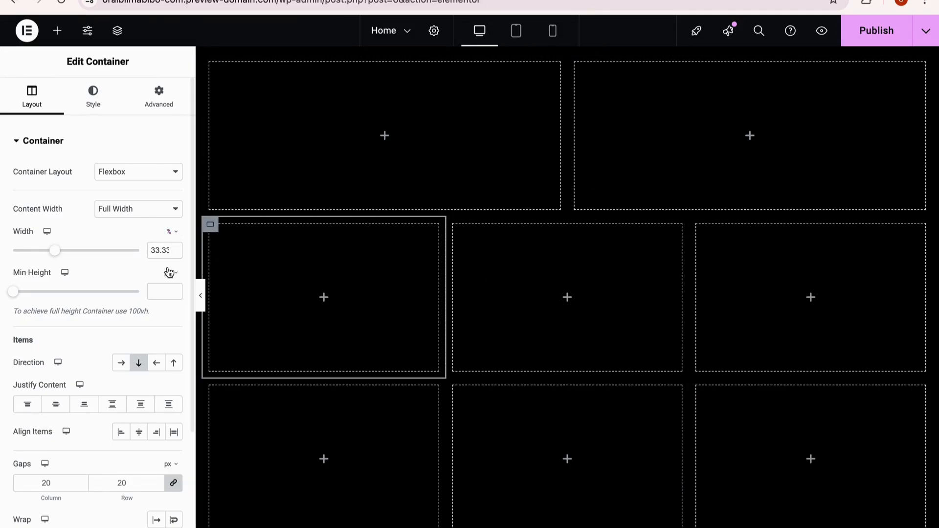
double_click(159, 249)
text(25)
click(636, 224)
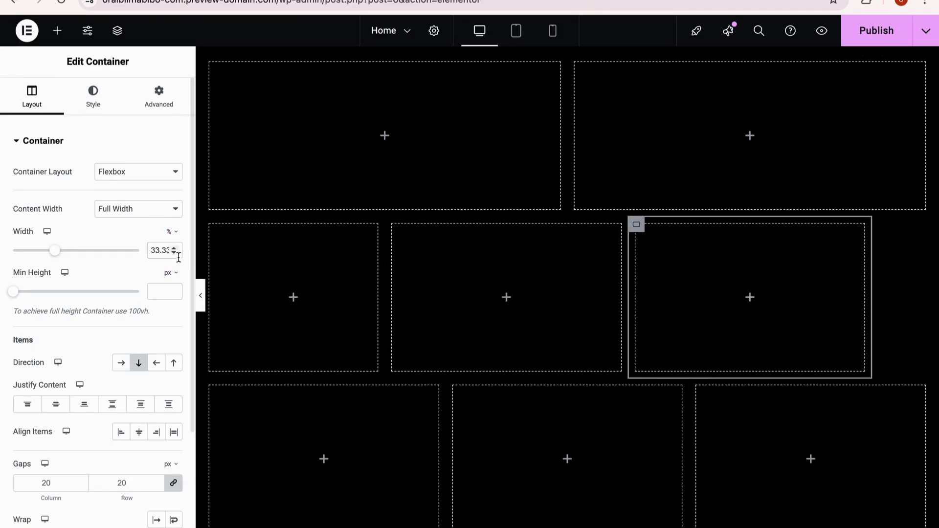
text(25)
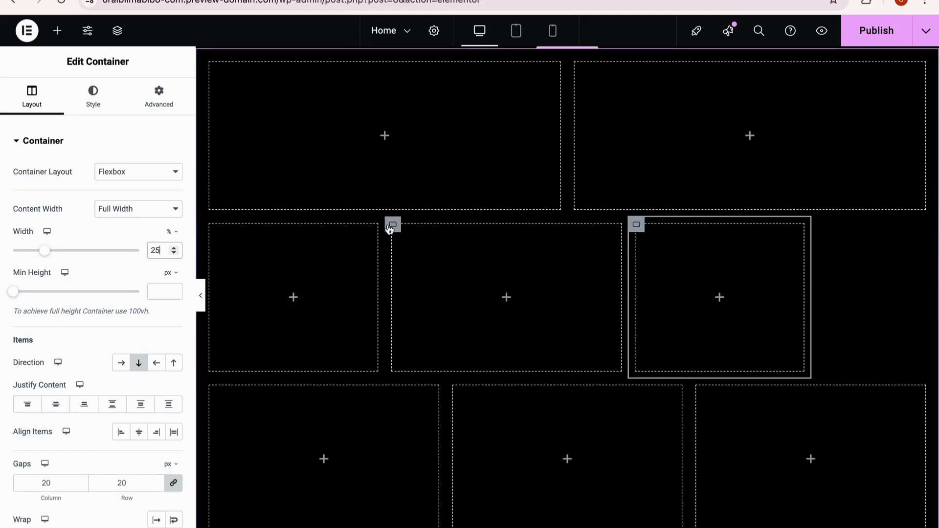
click(393, 225)
double_click(159, 250)
text(50)
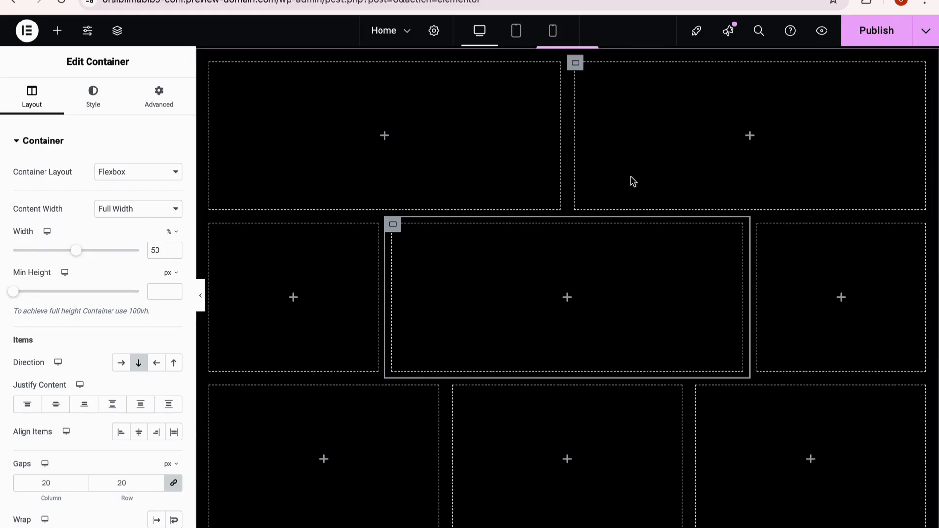
Step: Copy each second-row container and paste its style onto the matching third-row container
right_click(215, 230)
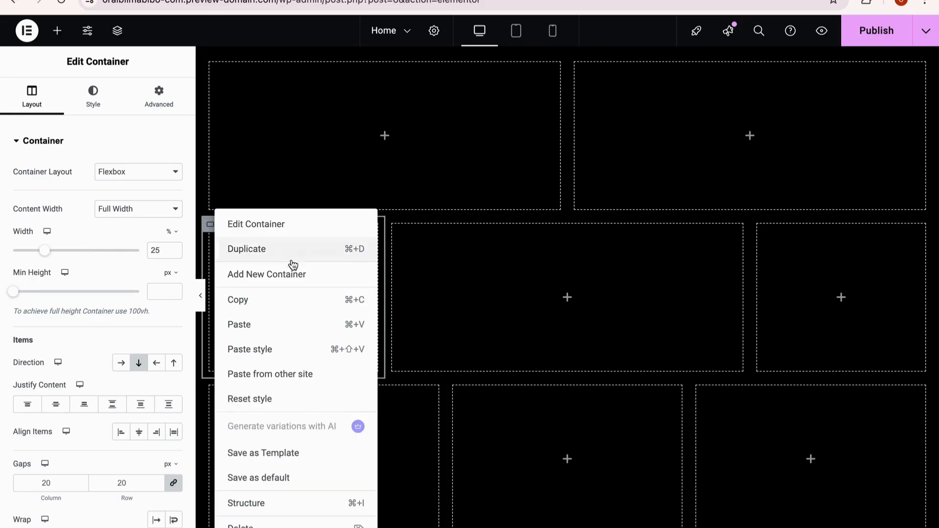
key(Escape)
right_click(216, 394)
click(279, 357)
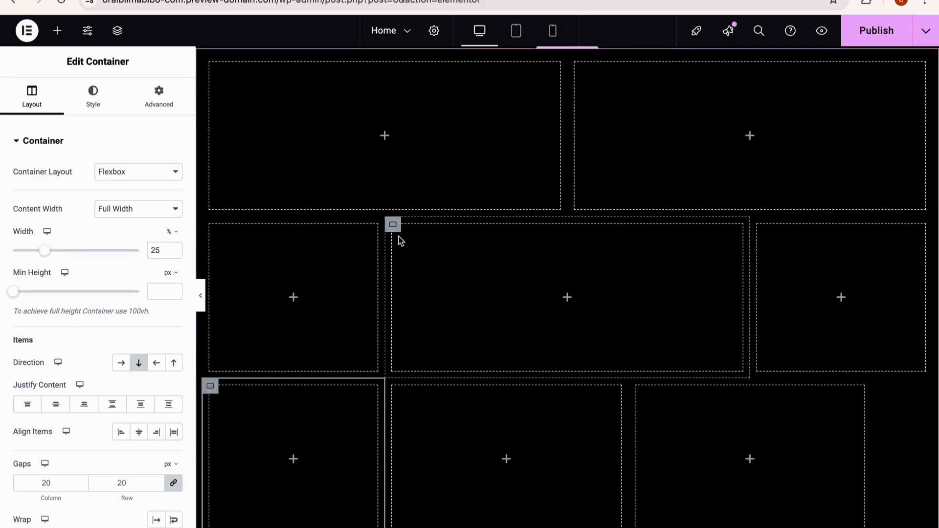
right_click(399, 233)
click(446, 304)
right_click(394, 387)
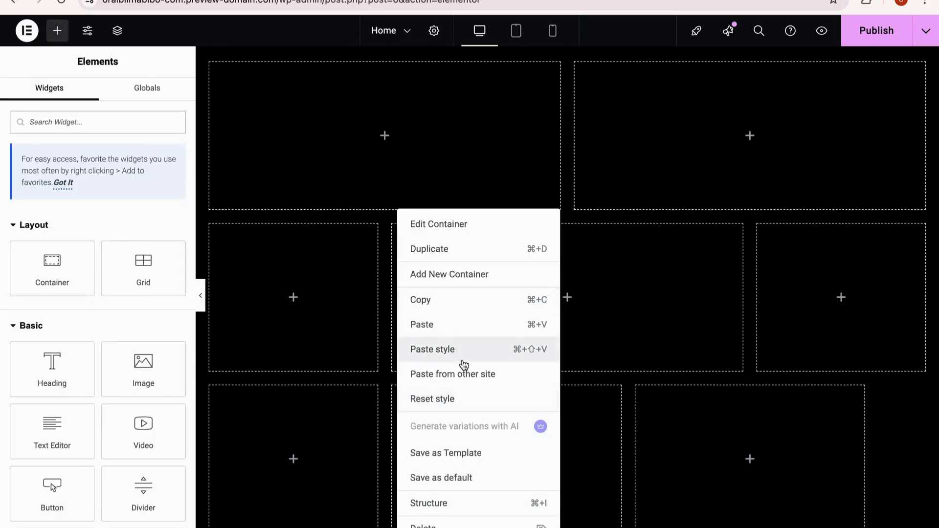
click(463, 352)
right_click(764, 188)
click(790, 276)
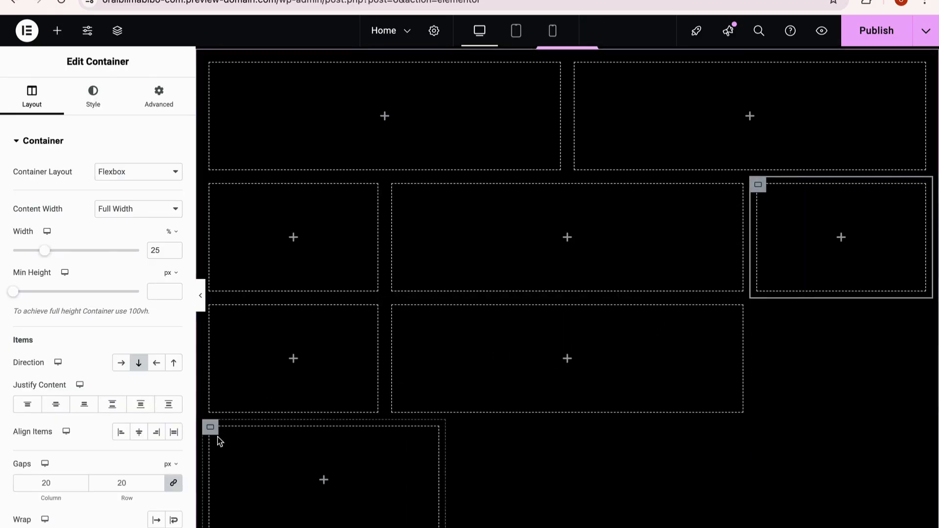
right_click(216, 432)
click(255, 349)
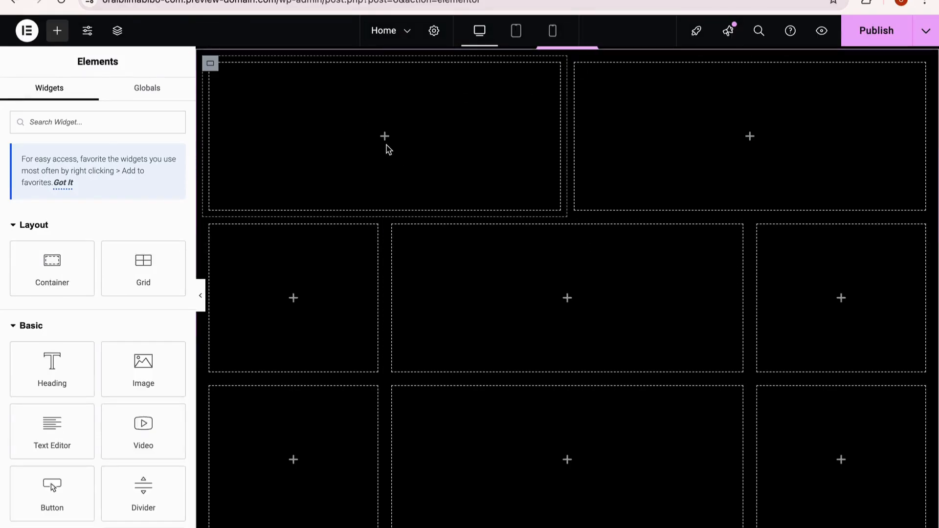
Step: Give the first container a solid 1 px border with a 10 px radius and preview it without the editing panel
scroll(551, 125, up, 2)
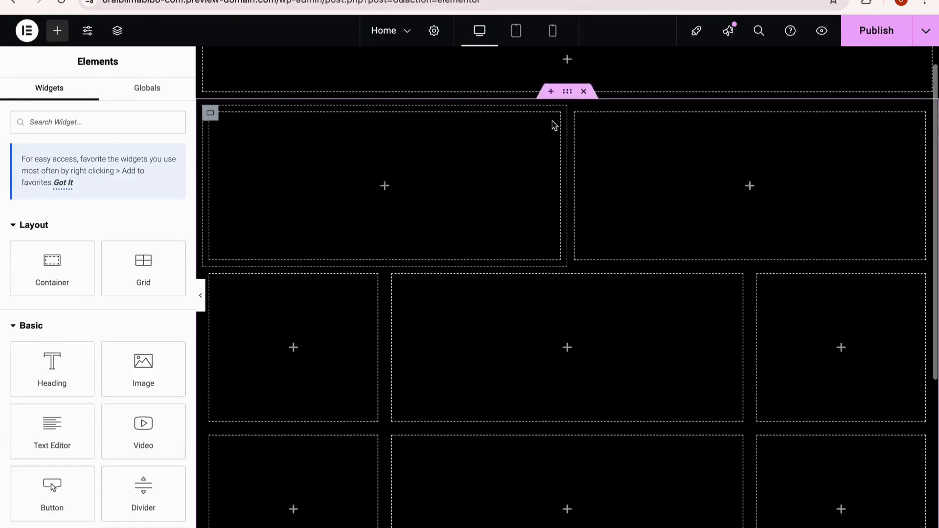
click(211, 140)
click(97, 93)
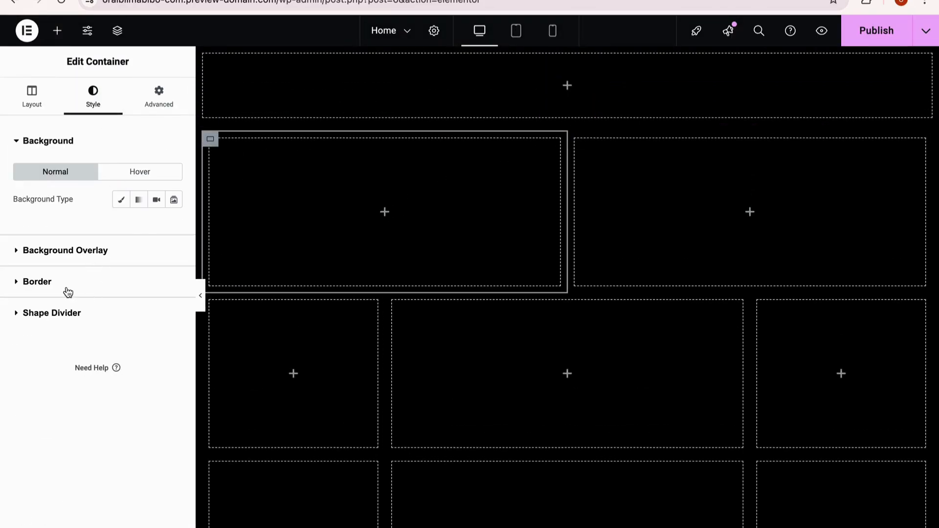
click(65, 288)
click(111, 263)
click(107, 287)
click(33, 306)
text(1)
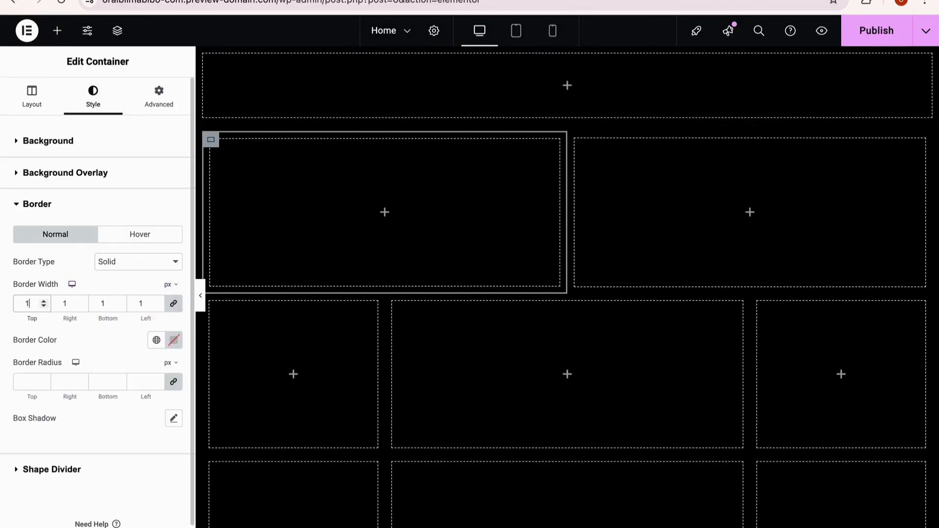
click(202, 307)
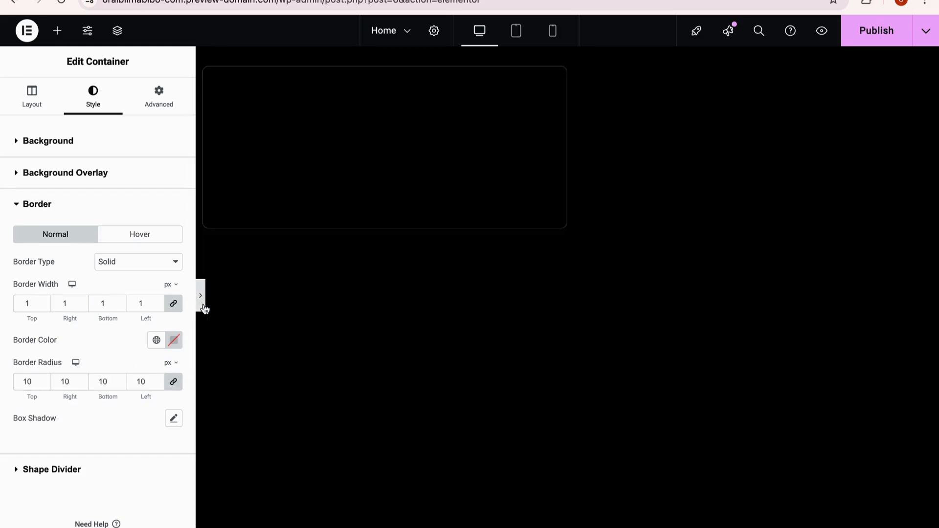
click(5, 296)
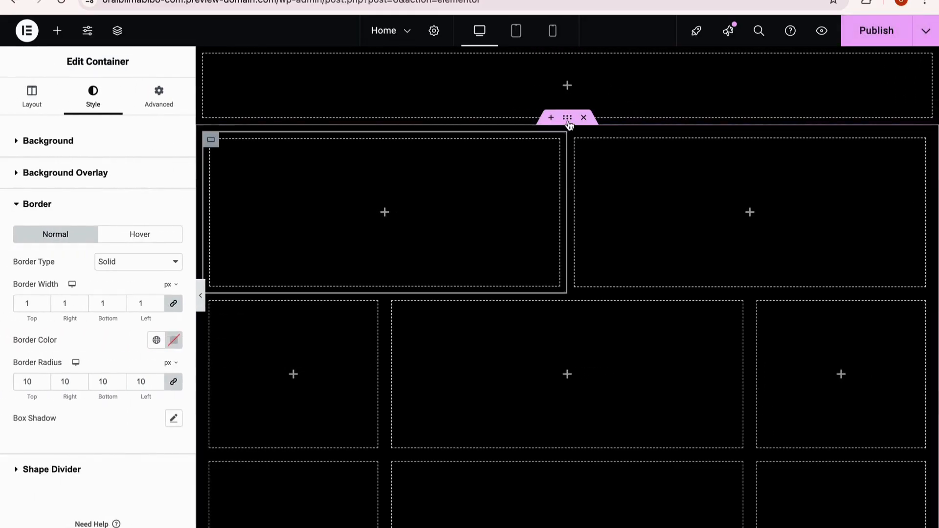
Step: Set the parent container's content width to Full Width
click(32, 95)
click(151, 210)
click(122, 223)
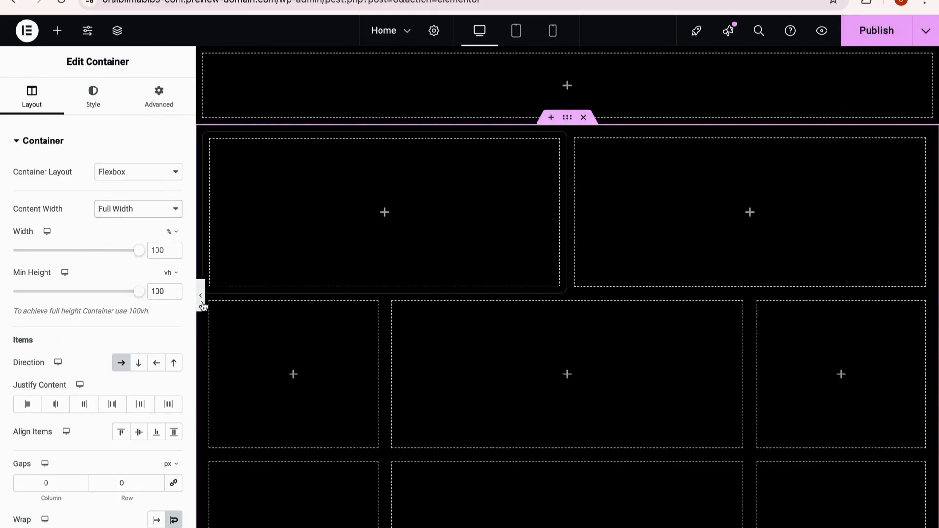
Step: Copy the first container, paste its style onto the second container of the first row, and preview both without the editing panel
click(202, 307)
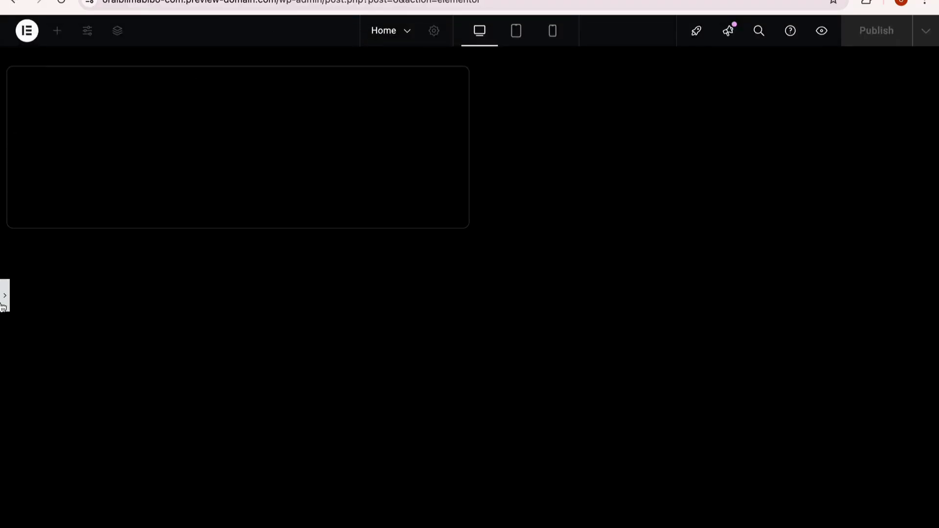
key(ctrl+p)
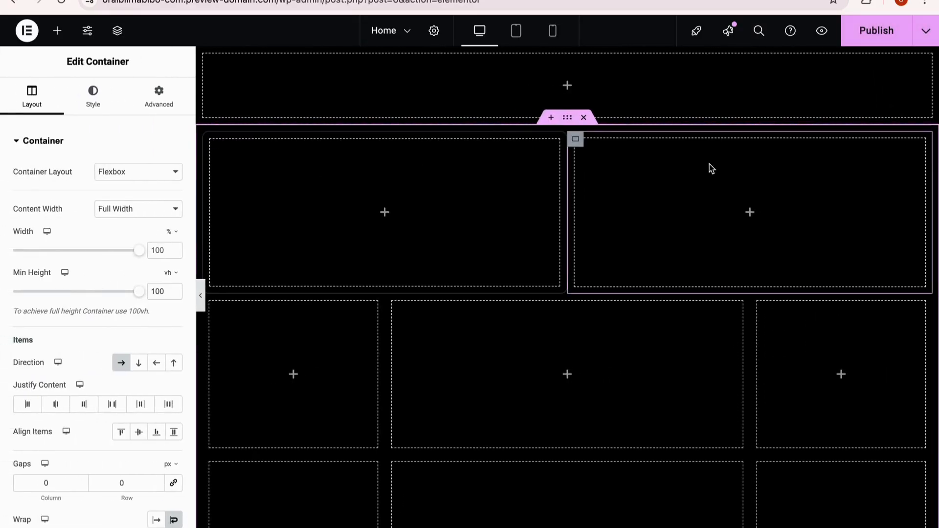
right_click(215, 145)
click(237, 241)
right_click(578, 139)
click(660, 275)
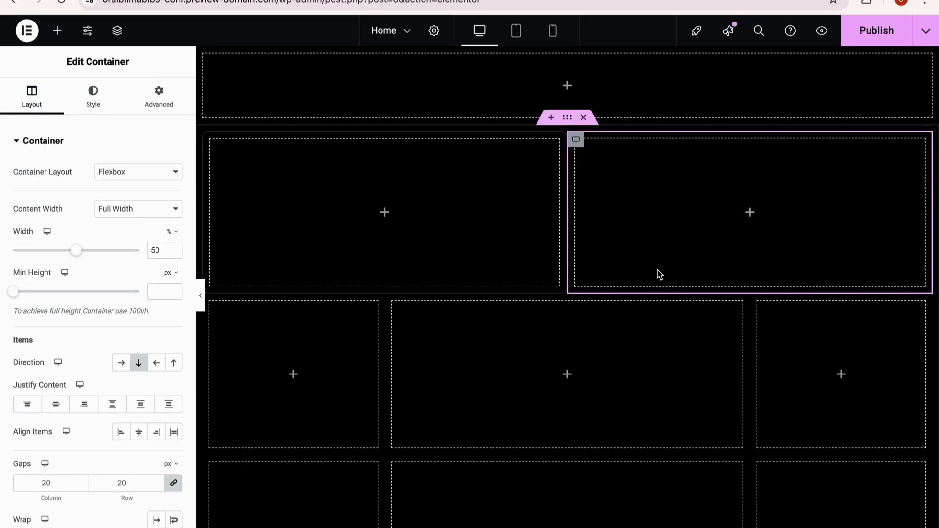
click(201, 296)
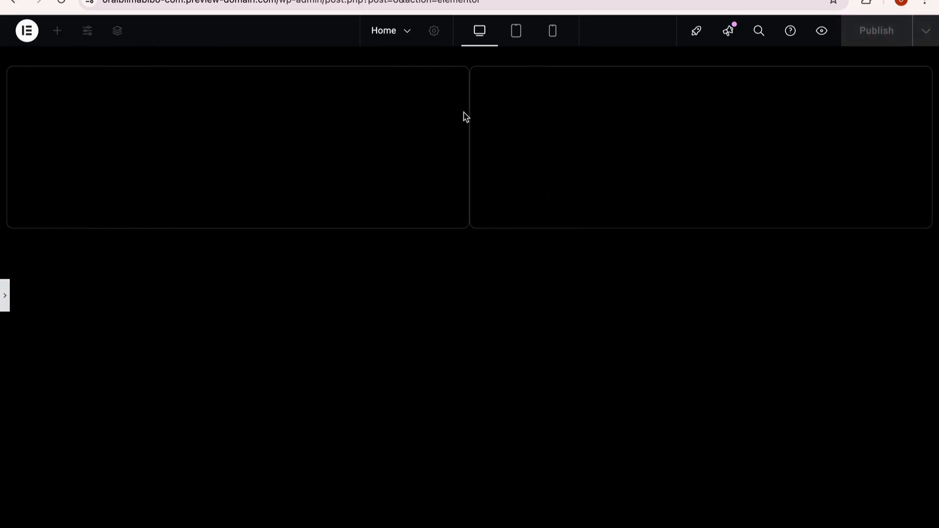
click(5, 296)
Step: Give the first container of the second row a solid 1 px border with a 10 px radius
click(215, 308)
click(93, 90)
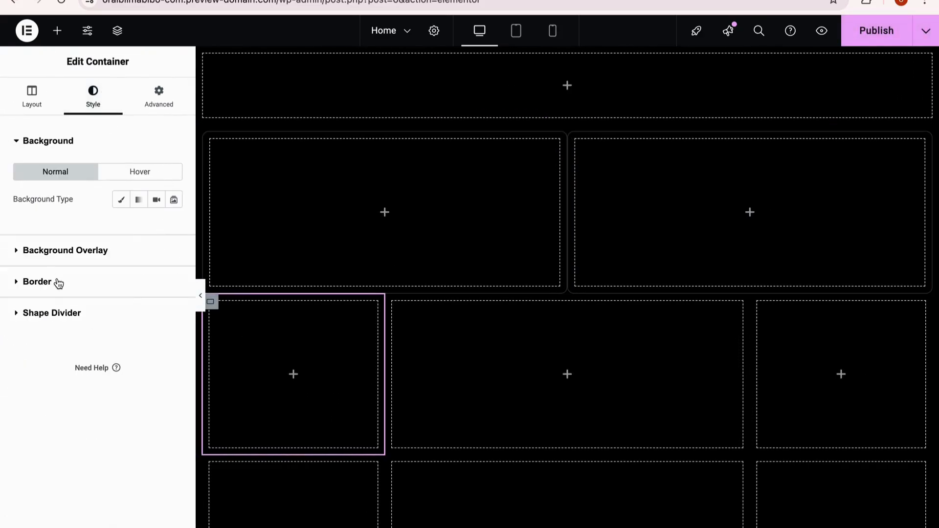
click(57, 281)
click(138, 262)
click(130, 287)
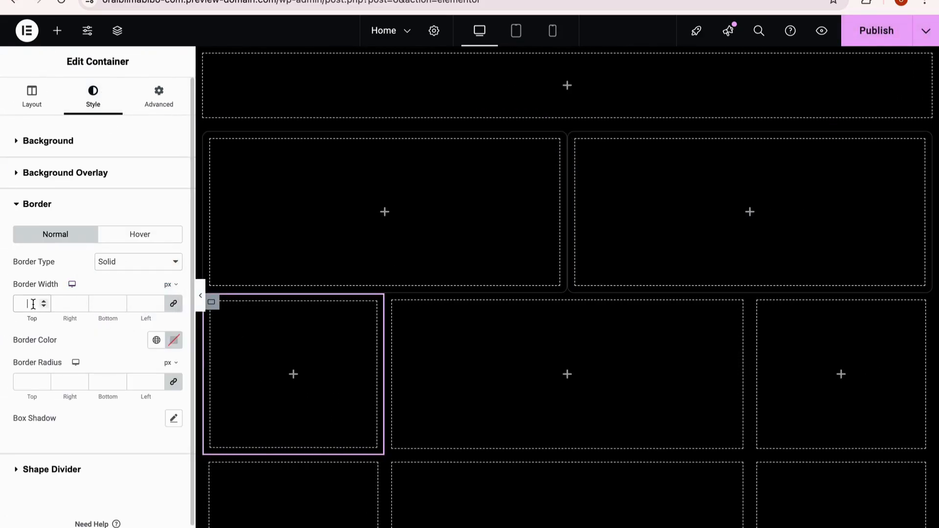
Step: Copy that bordered container and paste its style onto the last second-row container and both outer third-row containers
right_click(211, 303)
click(251, 300)
right_click(762, 312)
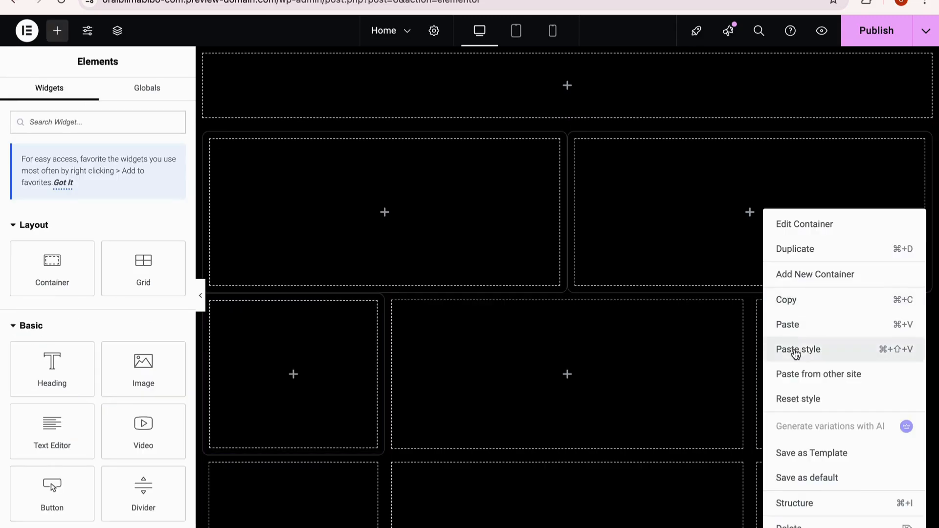
click(793, 351)
right_click(757, 463)
click(793, 348)
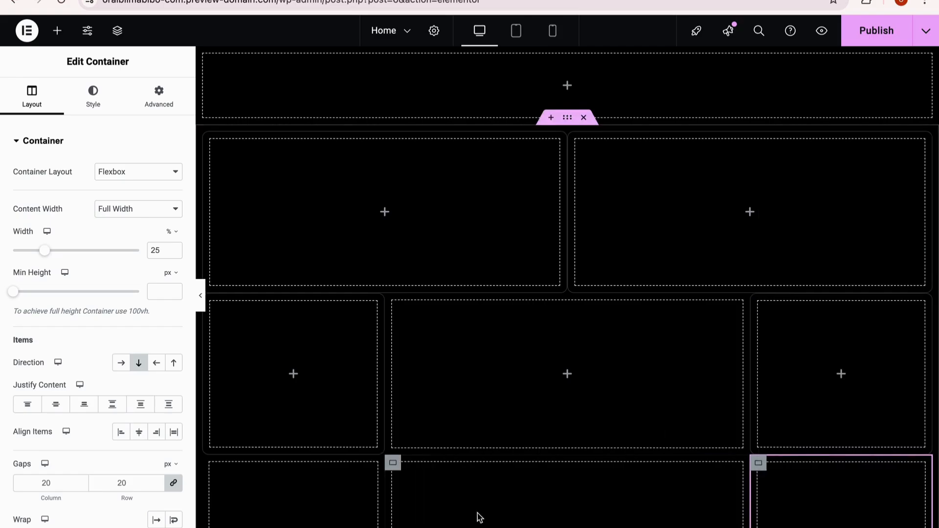
right_click(214, 467)
click(255, 348)
Step: Give the middle container of the second row a solid 1 px border with a 10 px radius
click(393, 301)
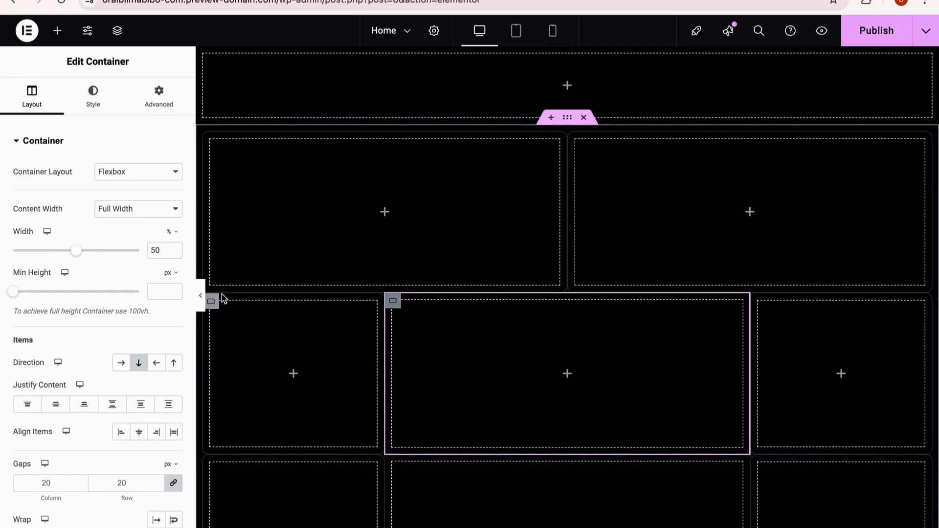
click(95, 105)
click(47, 285)
click(32, 307)
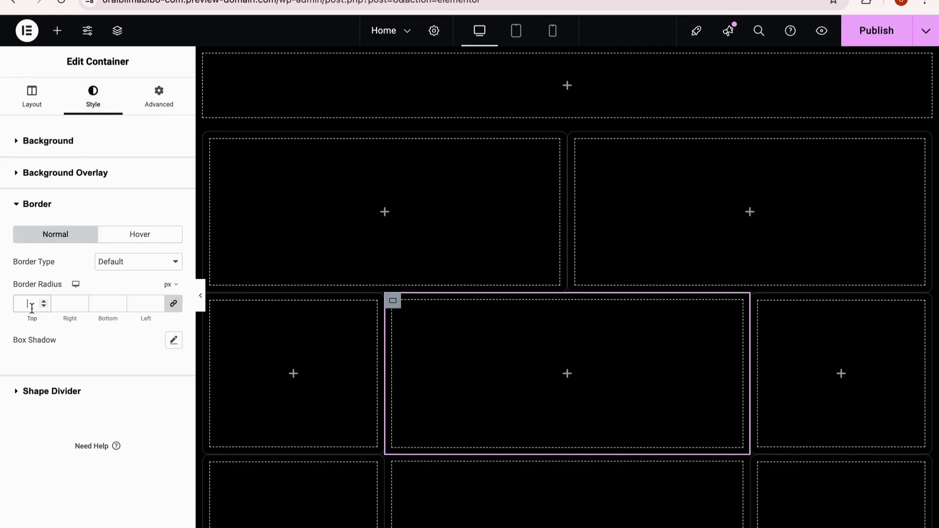
click(127, 263)
click(110, 287)
click(27, 378)
text(1)
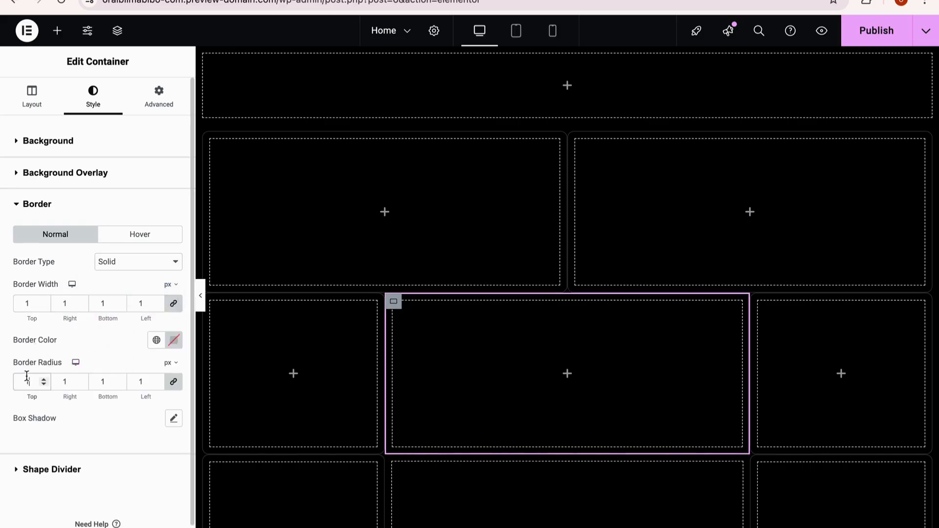
text(0)
Step: Copy the second row's middle container, paste its style onto the third row's middle container, and preview the whole grid
right_click(395, 305)
click(416, 300)
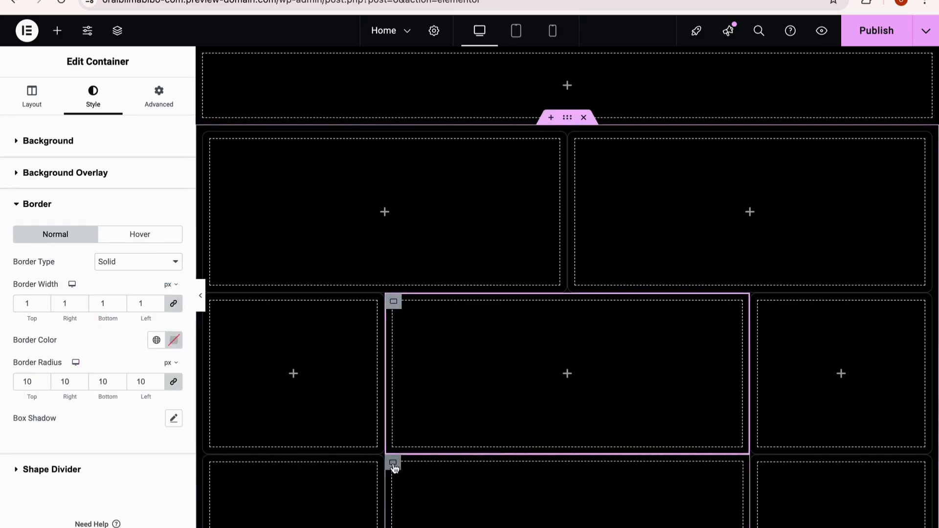
right_click(394, 468)
click(440, 348)
scroll(514, 416, down, 3)
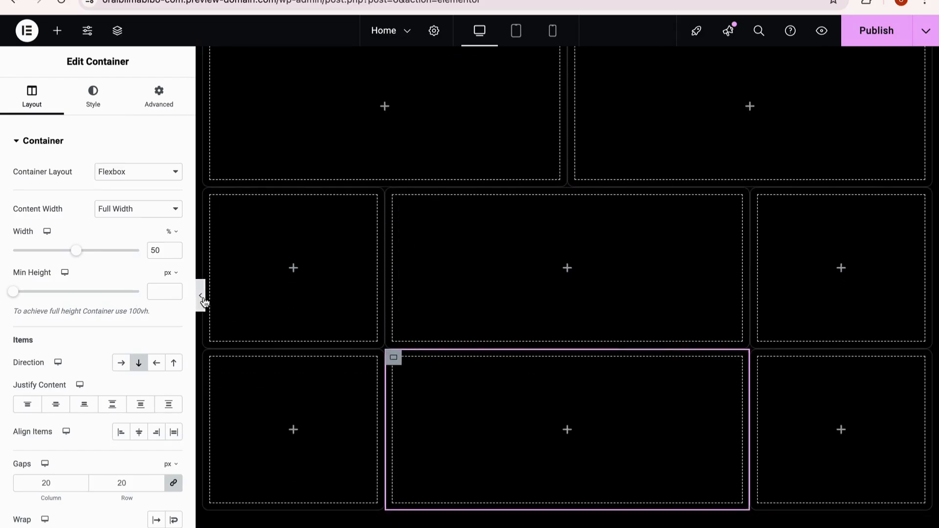
click(201, 297)
scroll(528, 304, up, 1)
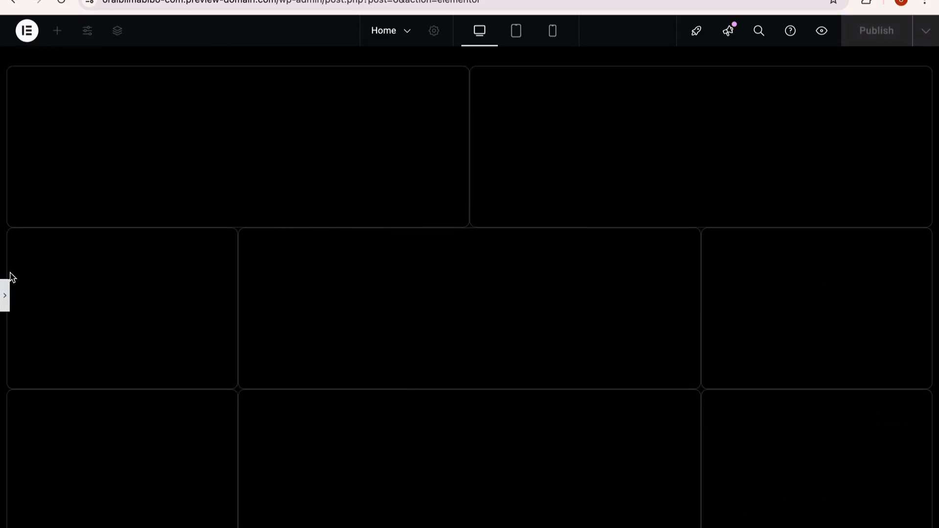
Step: Set the parent container's column gap to 10 px and preview the grid
click(5, 295)
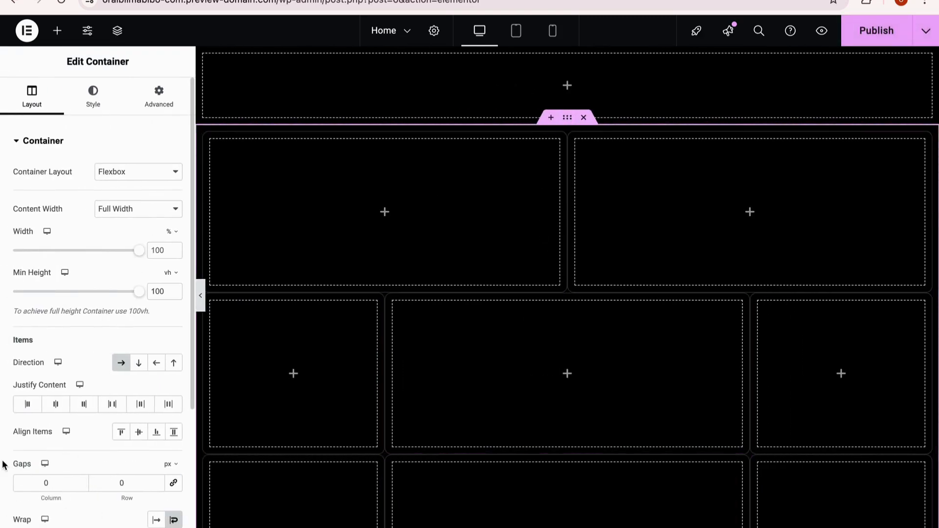
click(201, 298)
click(5, 305)
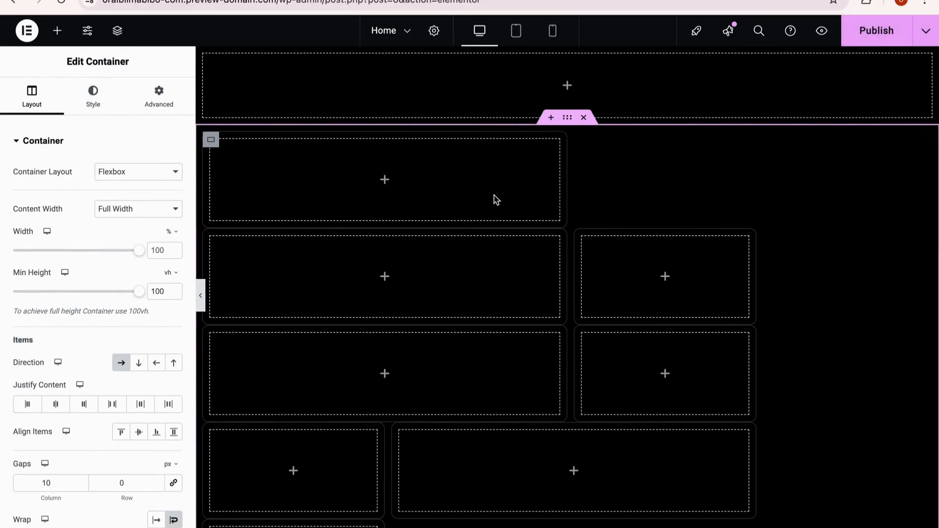
Step: Set the width of both first-row containers to 49% and preview the row
click(213, 148)
click(37, 101)
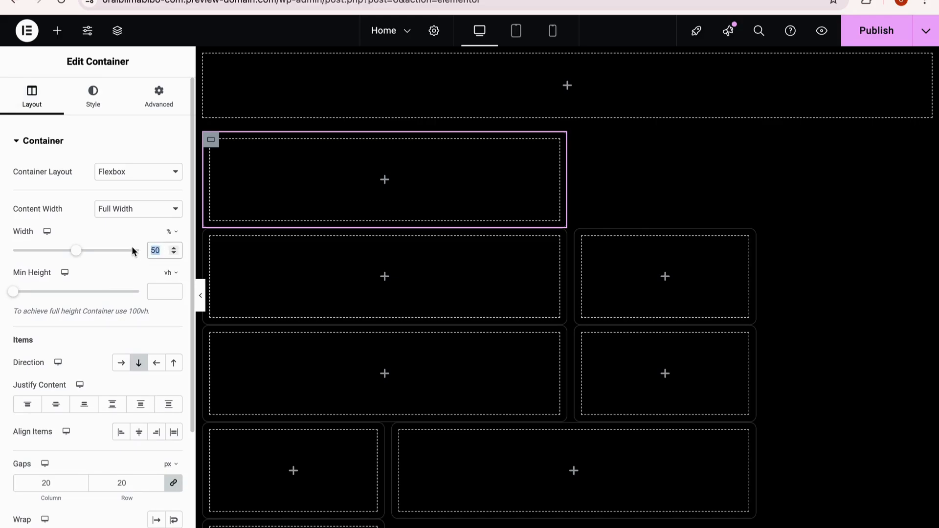
click(577, 140)
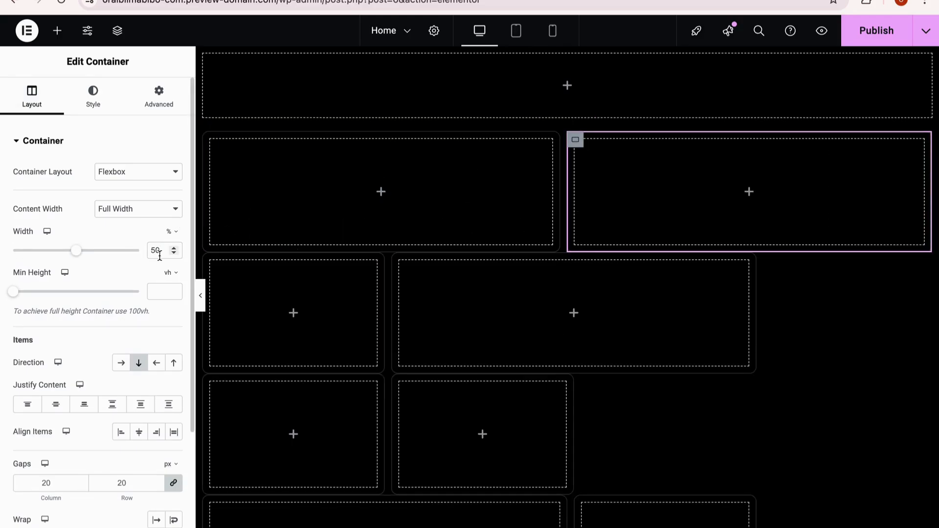
text(49)
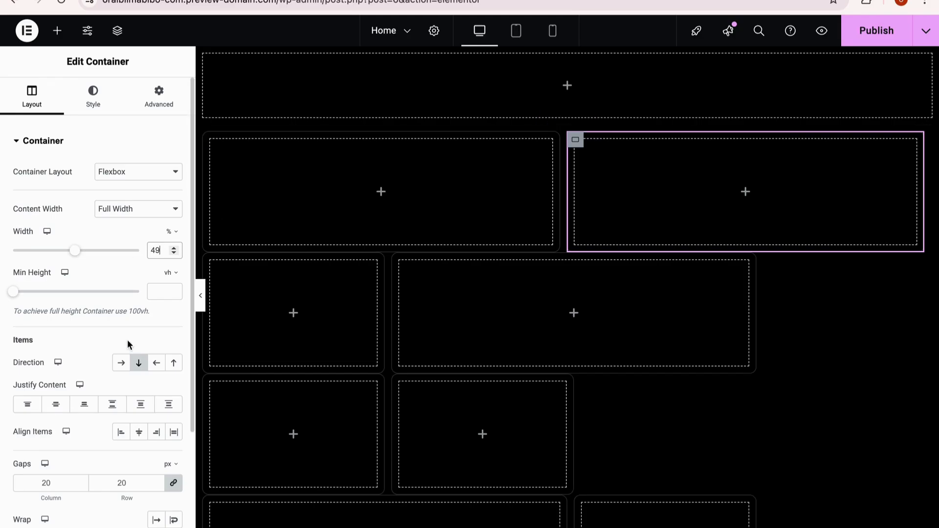
click(201, 299)
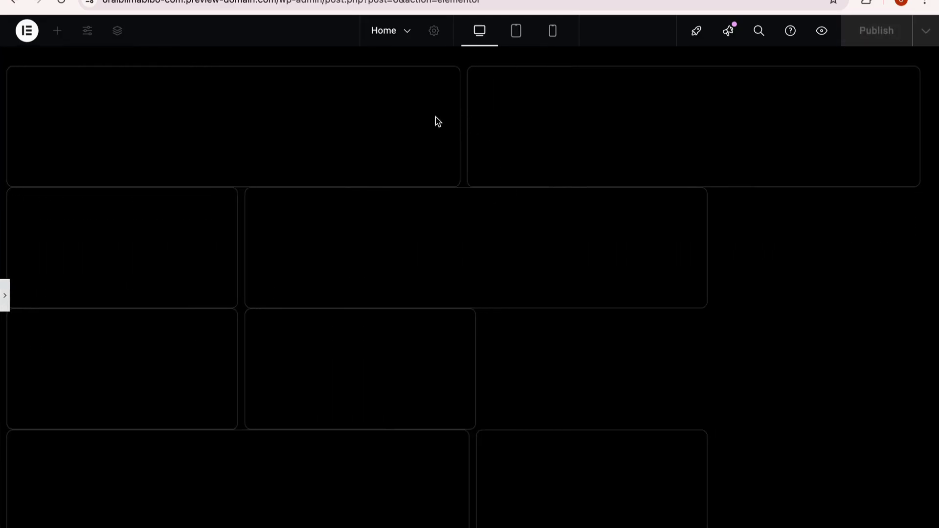
click(5, 295)
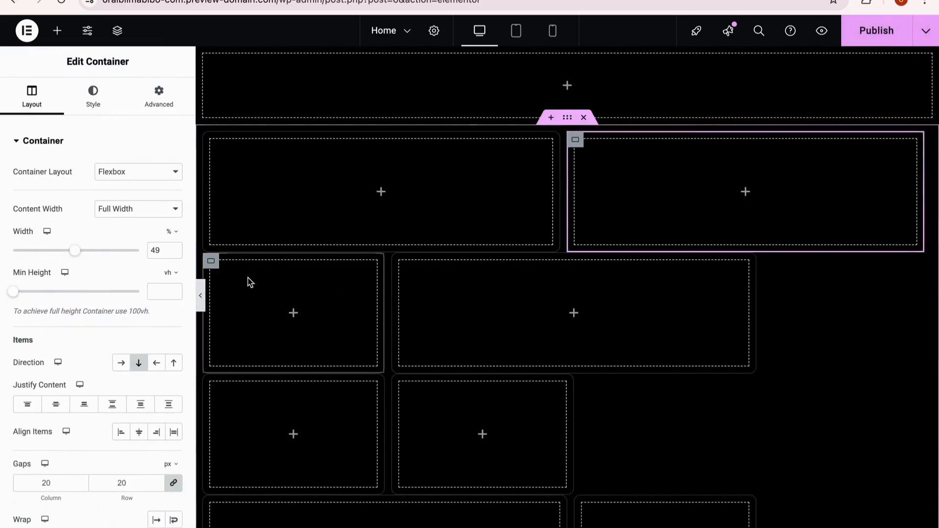
Step: Set the widths of the first and last second-row containers to 24%
click(211, 261)
click(32, 98)
click(160, 248)
key(BackSpace)
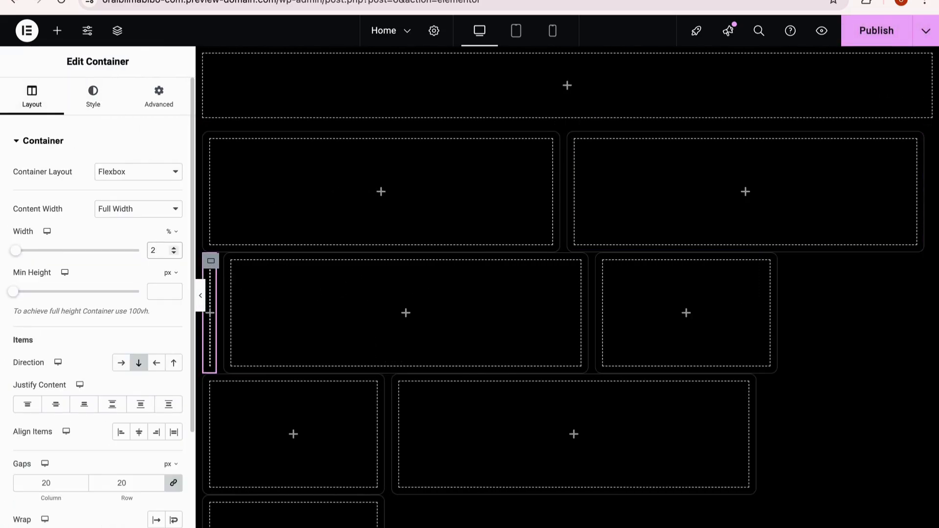
text(4)
click(210, 384)
click(171, 254)
key(BackSpace)
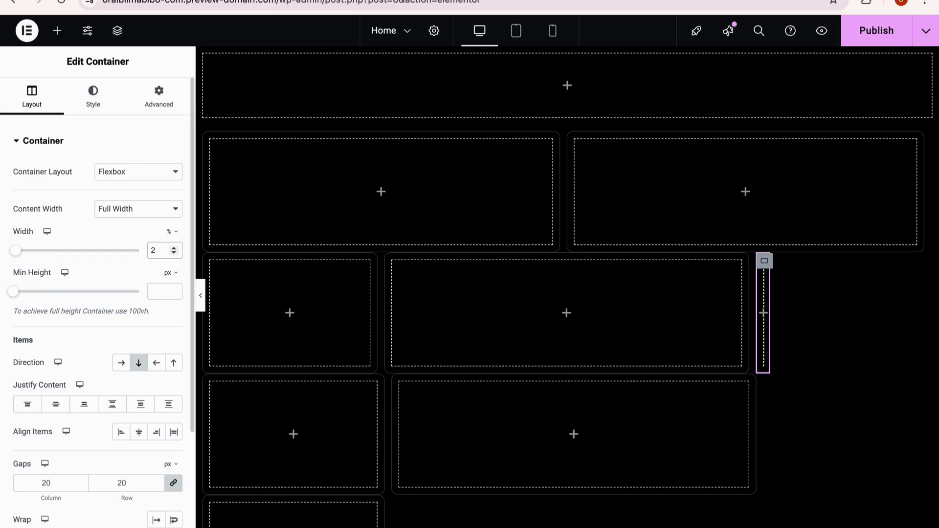
text(4)
Step: Set the two outer third-row containers to 24% width and compare the previewed grid with the oh.wow reference site
click(211, 382)
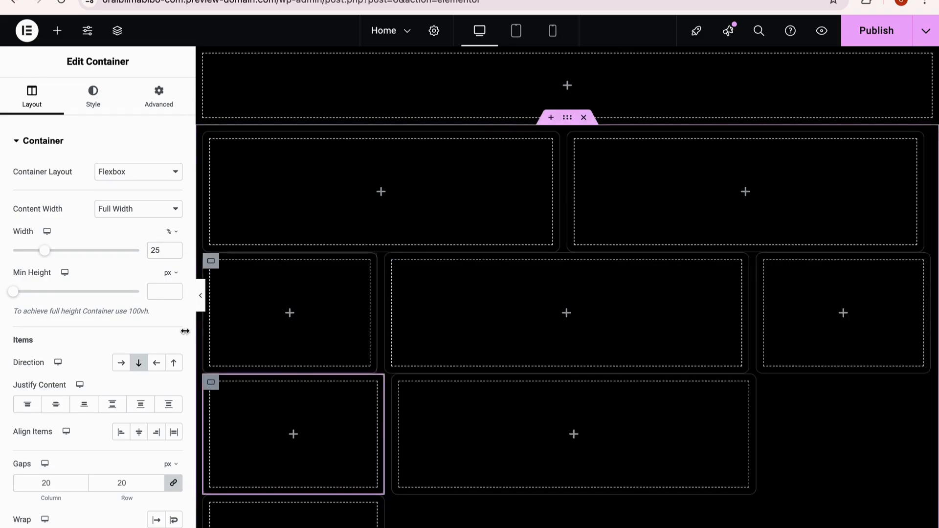
click(160, 250)
key(BackSpace)
text(4)
click(211, 503)
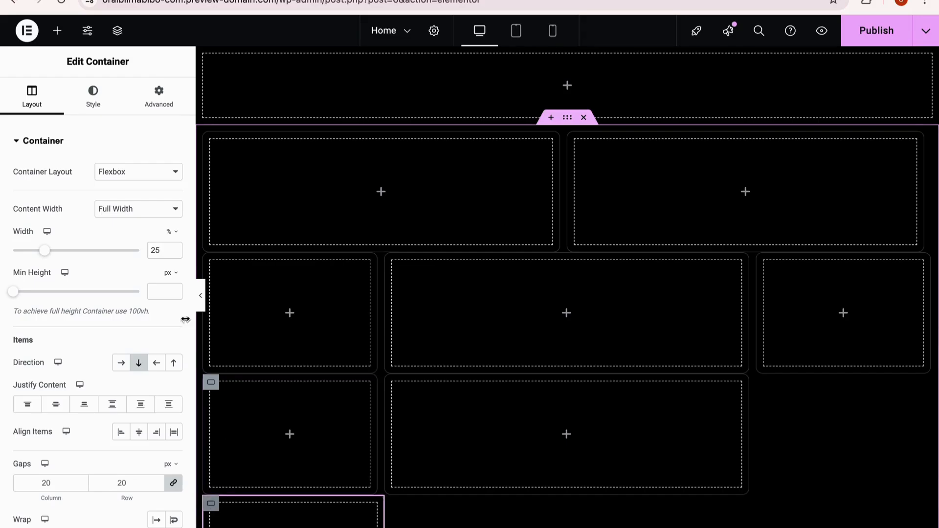
click(165, 250)
key(BackSpace)
text(5)
key(BackSpace)
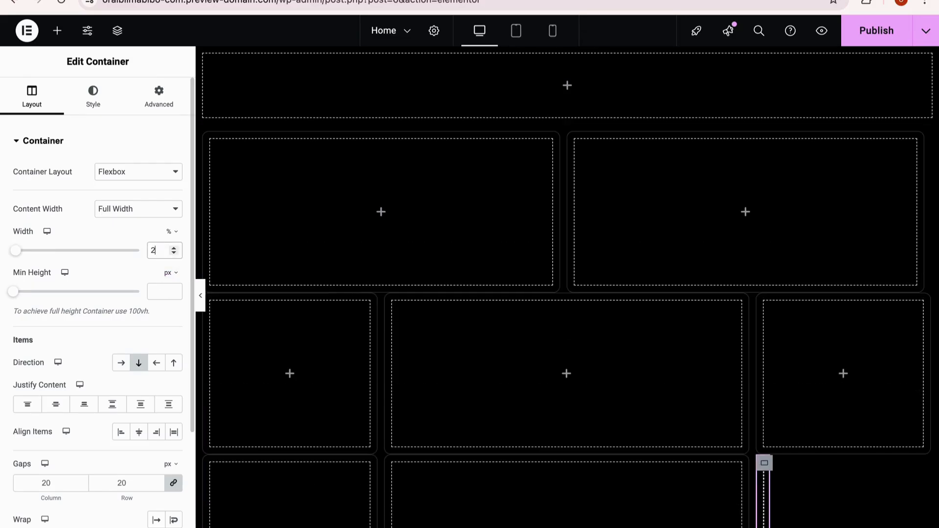
text(4)
click(201, 296)
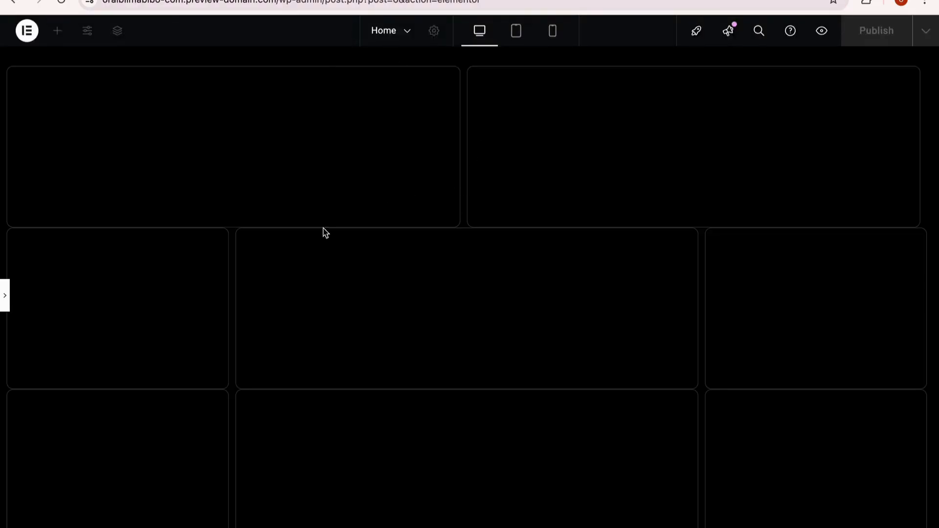
click(5, 297)
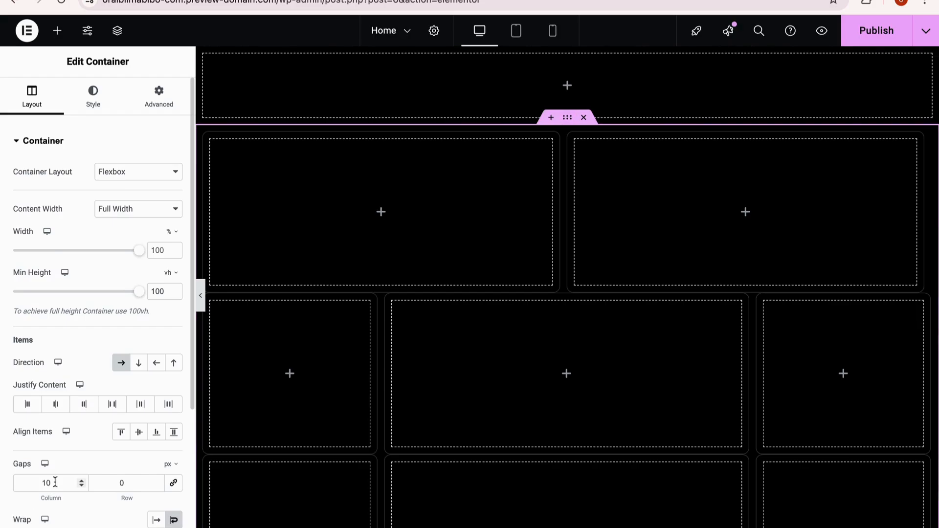
Step: Set the parent container's column gap to 5 px and preview the grid spacing
double_click(69, 483)
text(5)
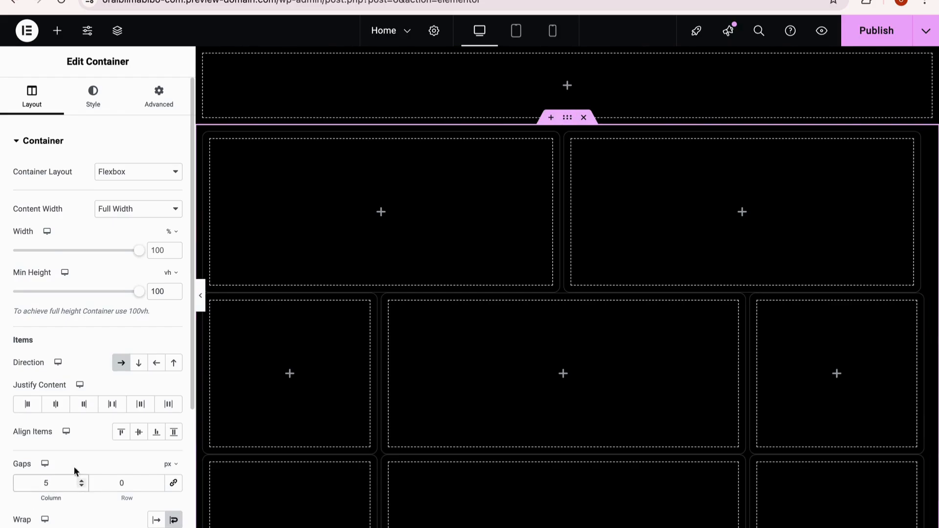
click(202, 297)
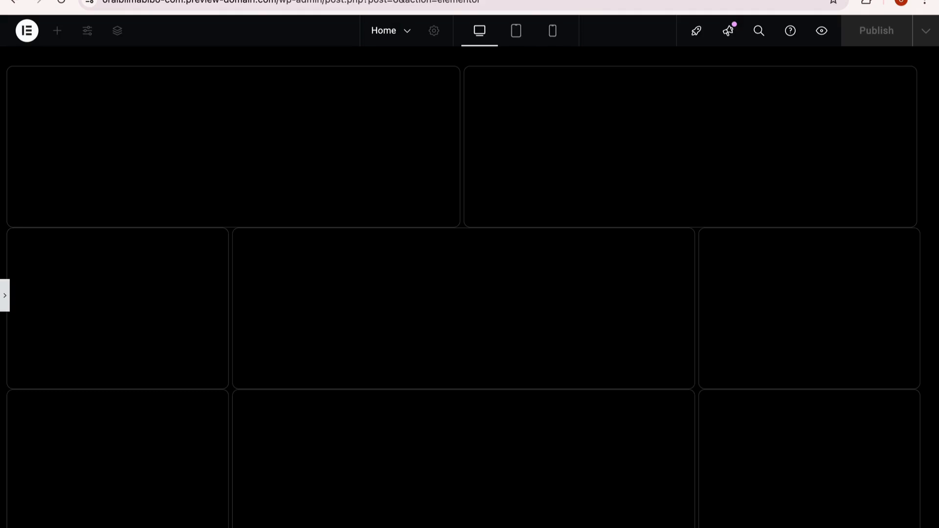
click(5, 295)
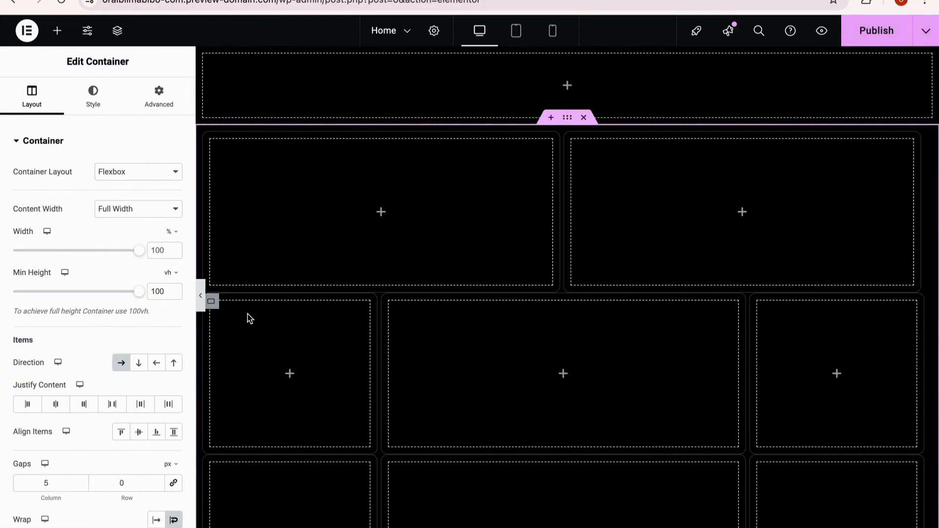
click(201, 300)
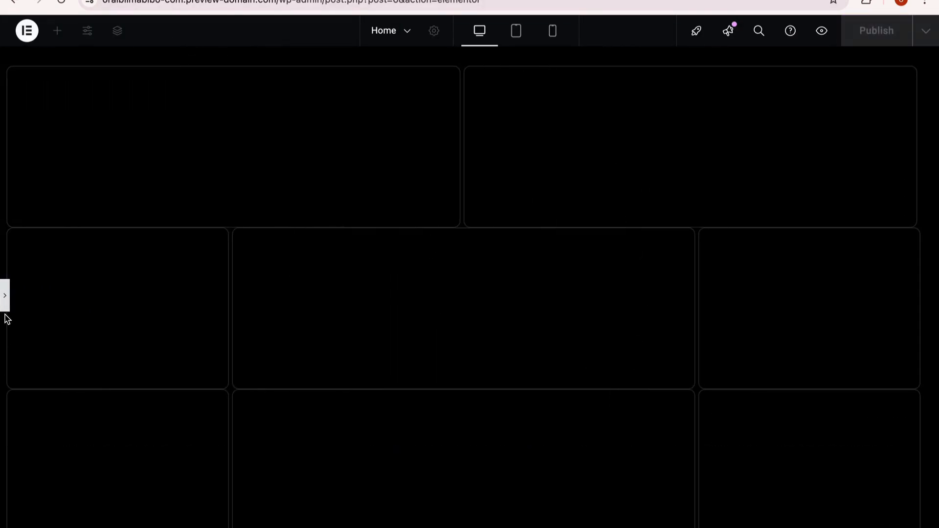
Step: Set the parent container's row gap to 5 px and preview the grid
click(5, 295)
double_click(100, 484)
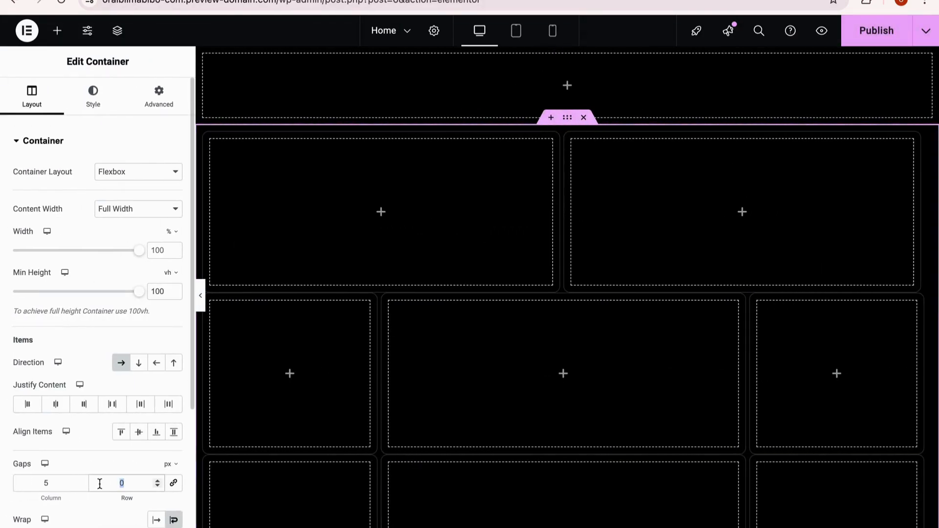
text(5)
click(201, 295)
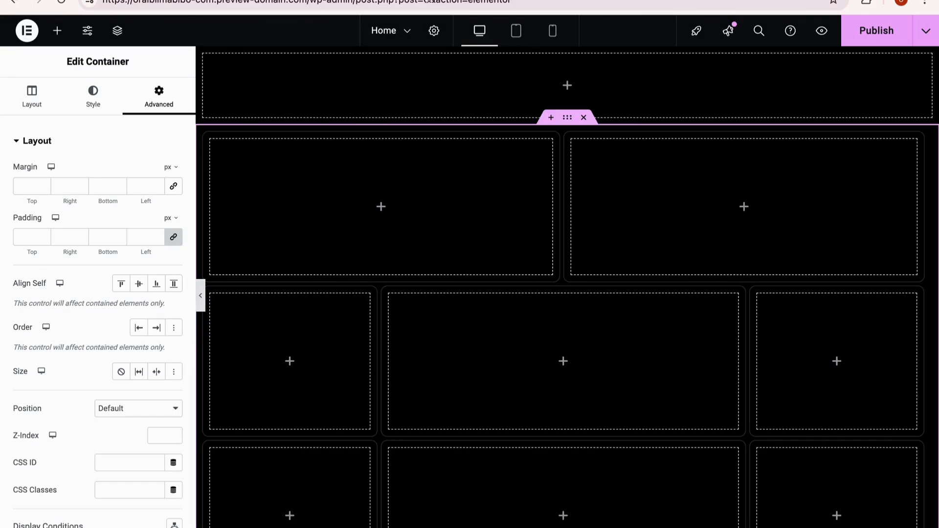
Step: Set the content width of the empty container above the grid to Full Width
click(31, 94)
click(123, 209)
click(119, 222)
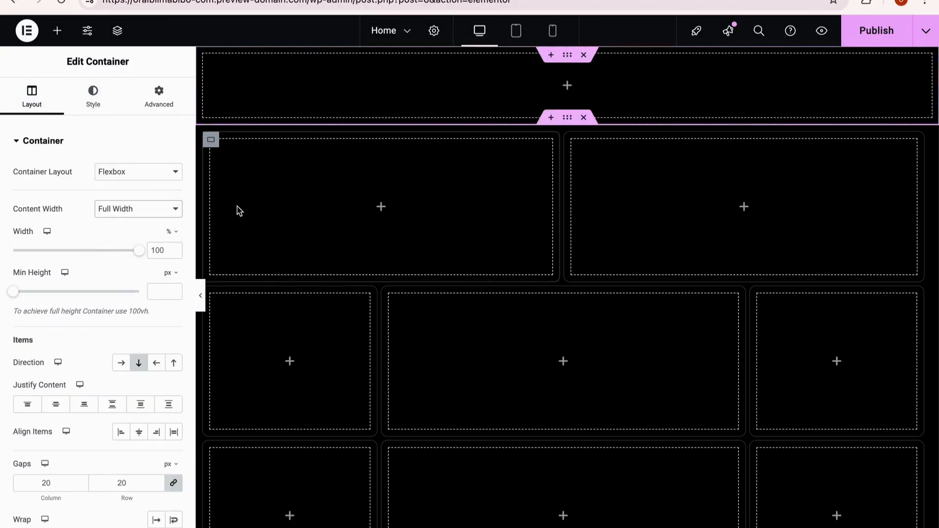
Step: Switch to the infinite marquee tutorial on YouTube, replay its intro and skip ahead to the demo at 2:43
click(489, 0)
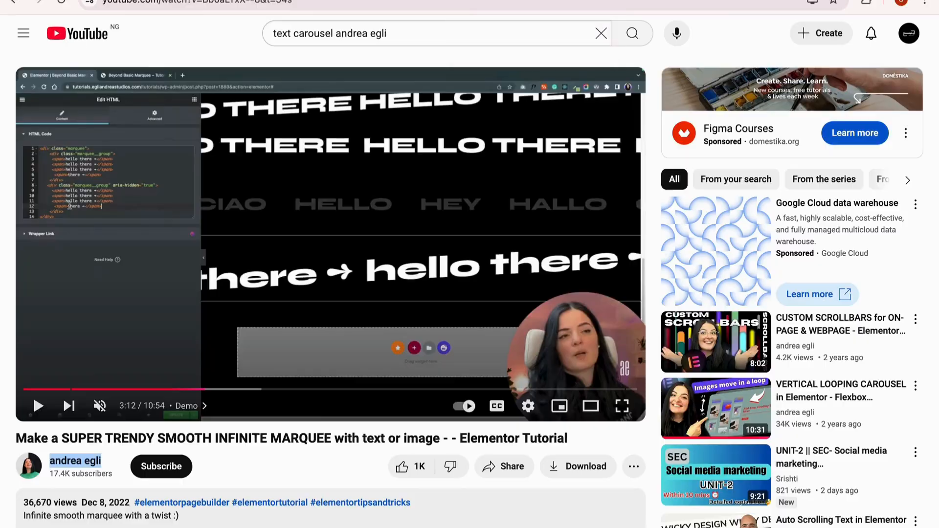
drag(204, 390, 22, 390)
click(37, 407)
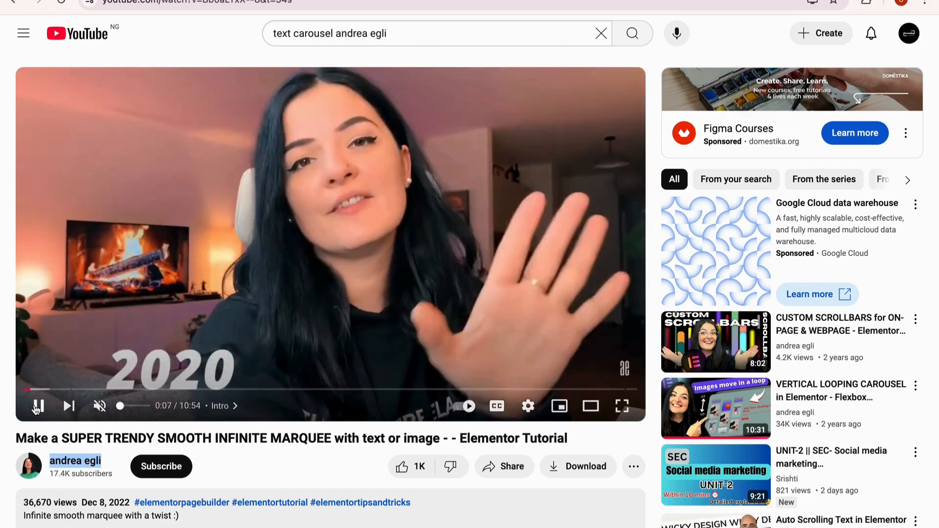
click(38, 406)
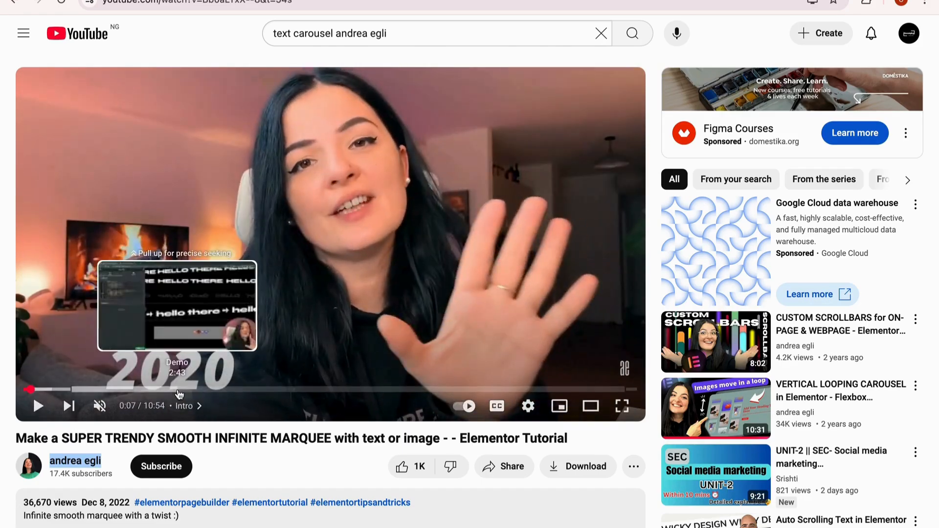
click(177, 390)
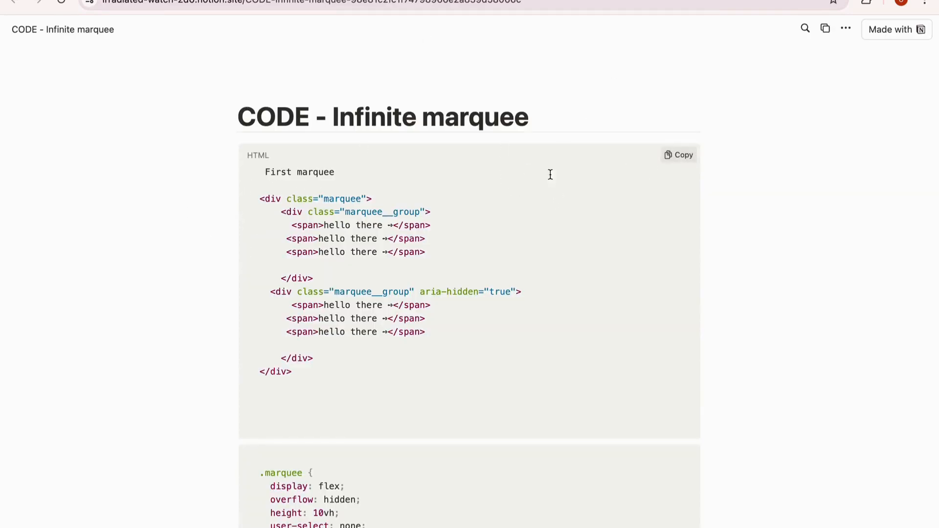
Step: Copy the first marquee's HTML from the Notion code page and paste it into a new HTML widget in the container above the grid
drag(259, 201, 307, 375)
key(ctrl+c)
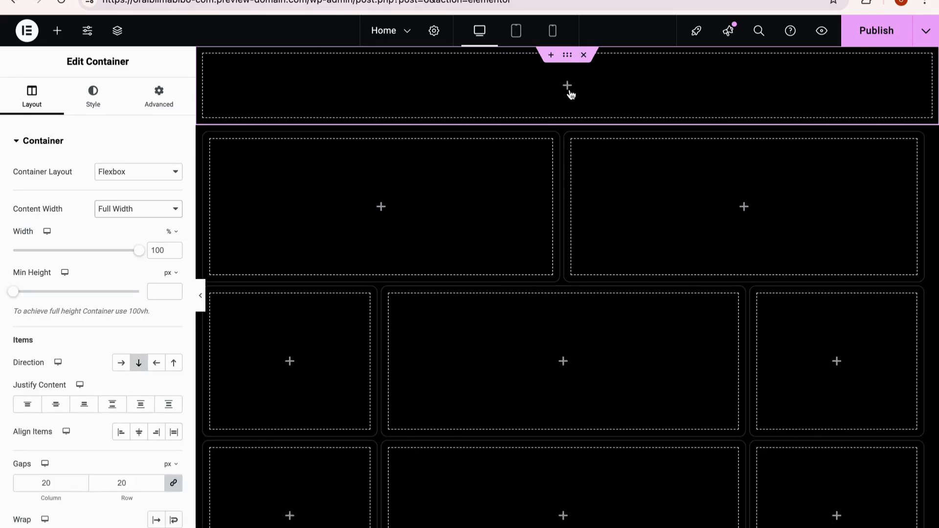
click(57, 30)
click(57, 122)
text(html)
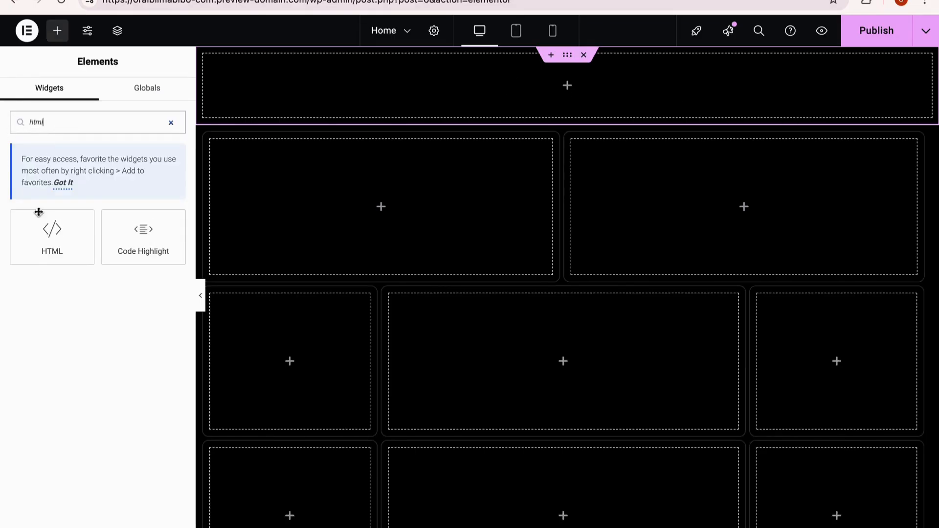
drag(40, 212, 279, 61)
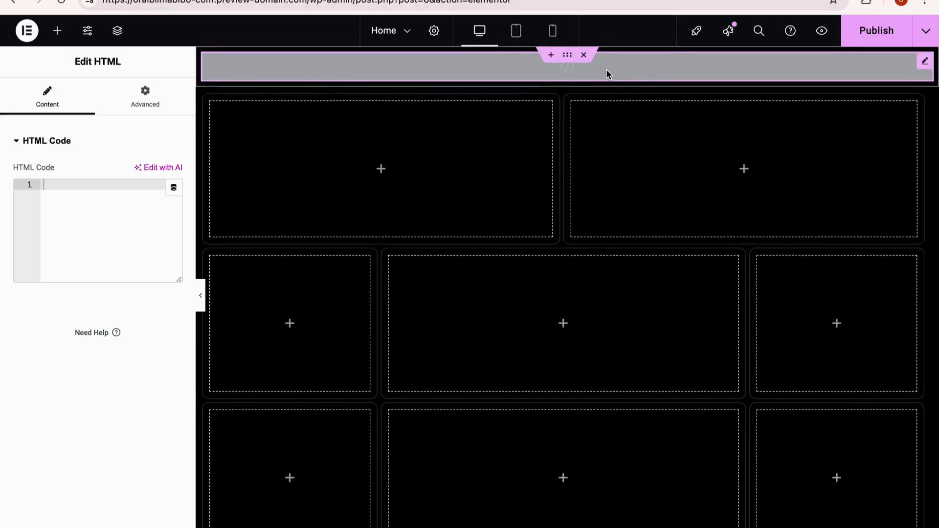
click(90, 189)
key(ctrl+v)
Step: Replace the three "hello there" texts in the first marquee group with Welcome, the site owner's first name, and Shares
click(130, 224)
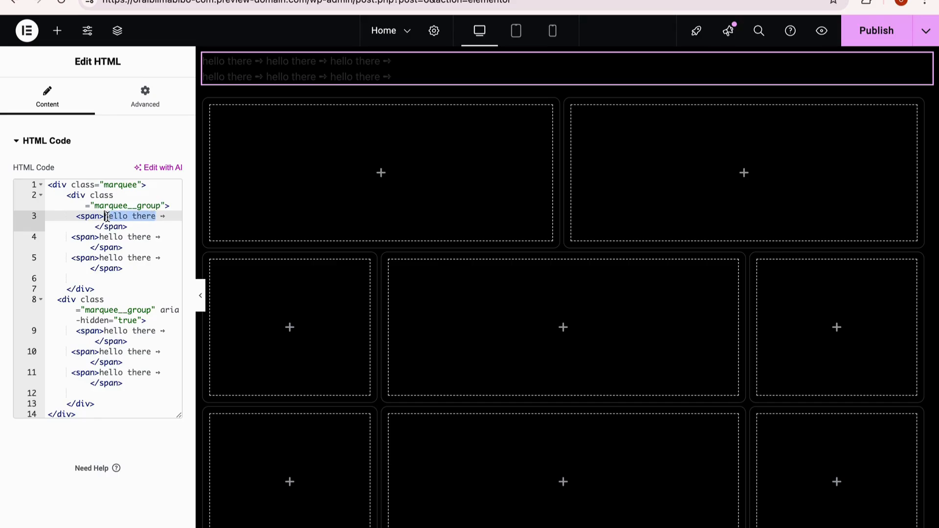
text(Welcome)
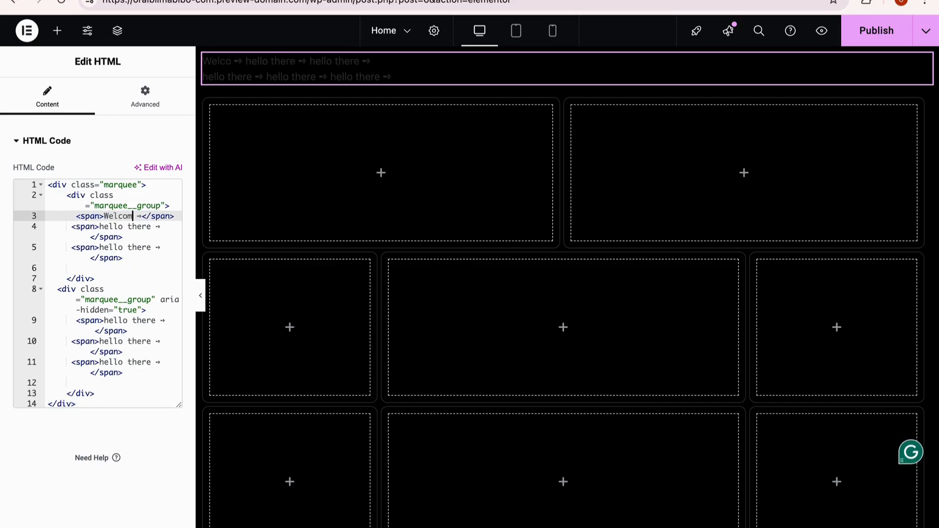
drag(151, 227, 119, 227)
text(OO)
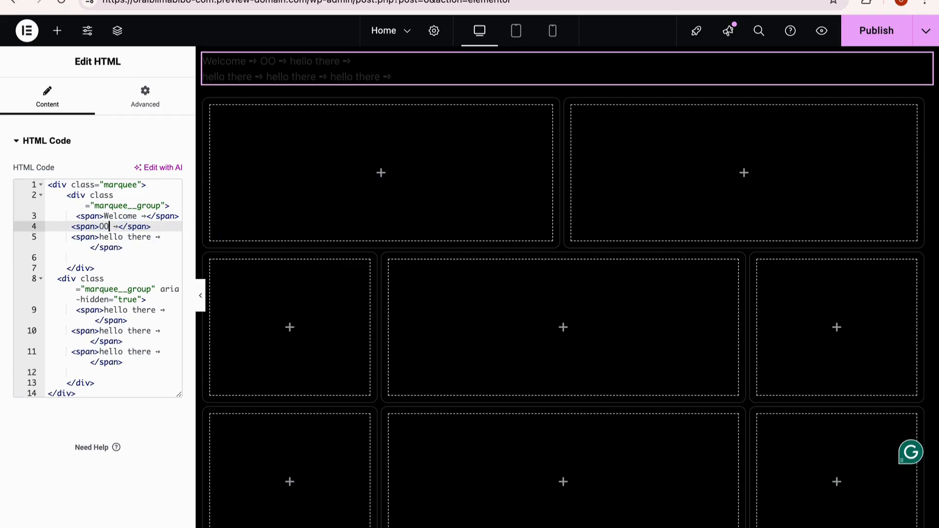
text(r)
key(BackSpace)
key(BackSpace)
text(raibi)
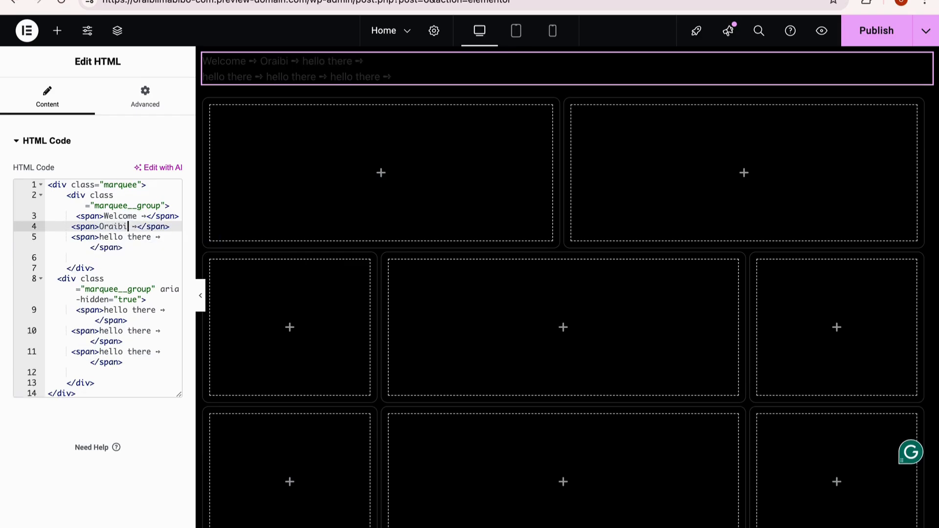
click(151, 237)
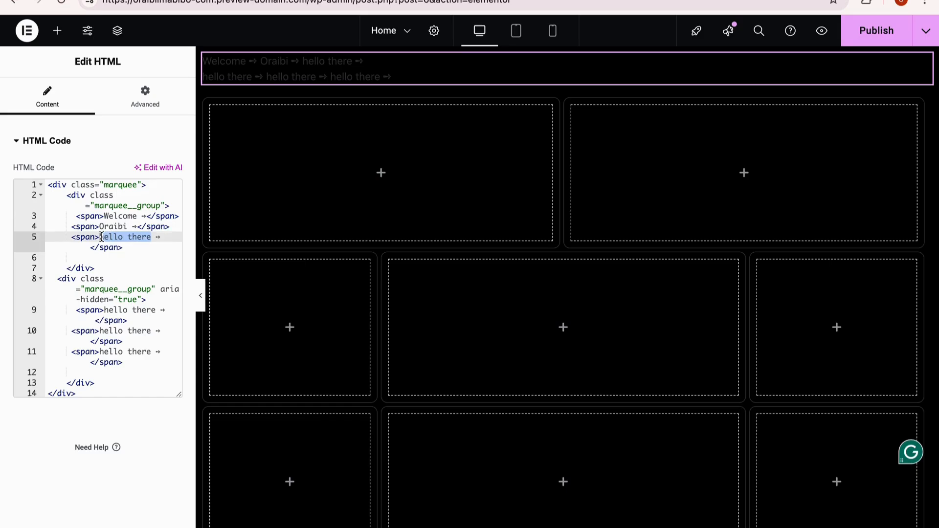
text(Shares)
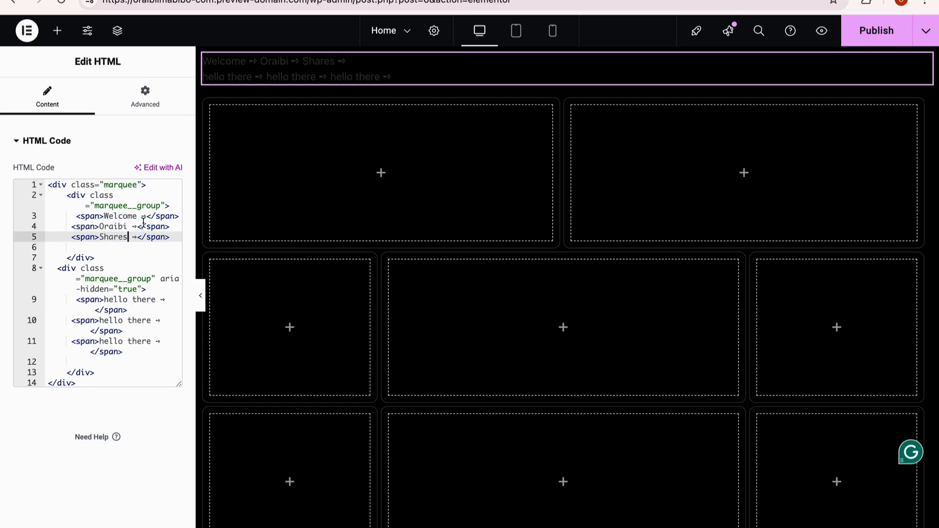
Step: Replace the first "hello there" text in the second marquee group with Welcome copied from the first group
drag(137, 217, 116, 218)
click(156, 299)
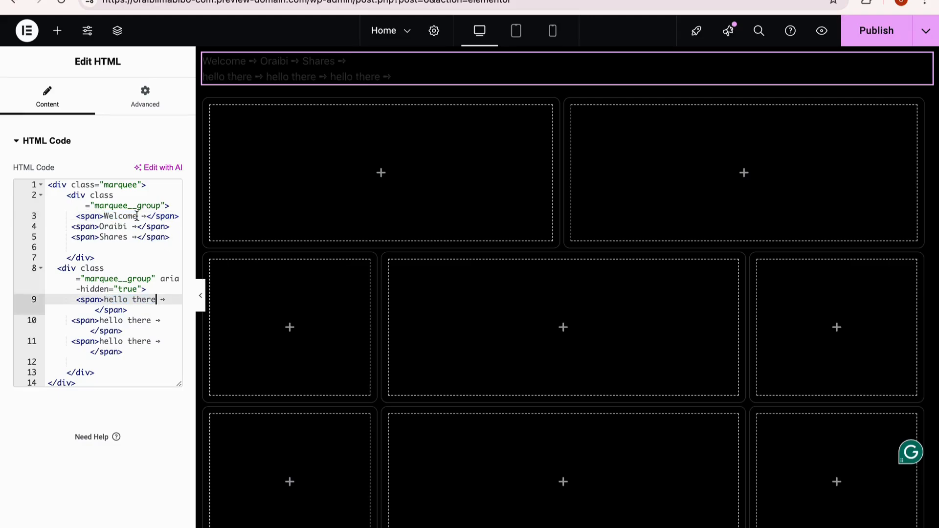
drag(141, 216, 104, 218)
key(ctrl+c)
drag(159, 299, 104, 301)
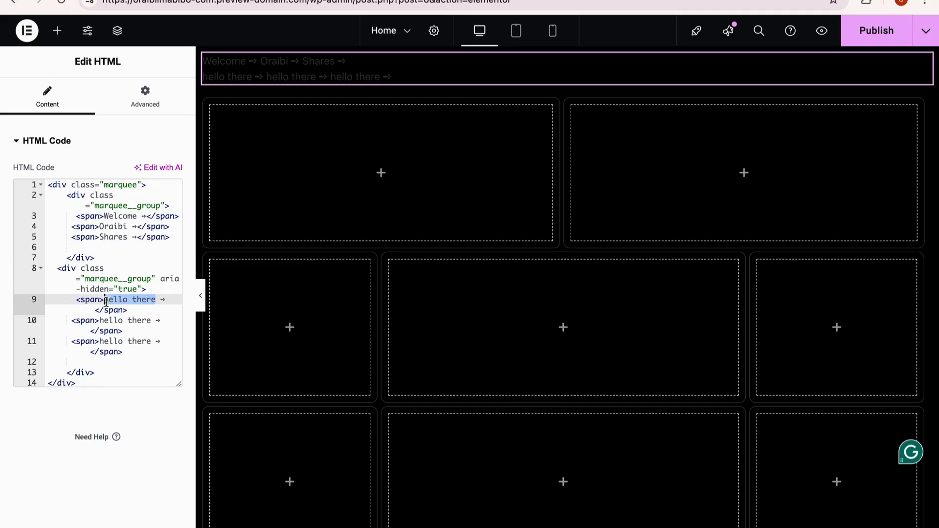
key(ctrl+v)
Step: Copy the owner's name and Shares into the second group's remaining texts, and remove the spaces before the first group's arrows
click(133, 226)
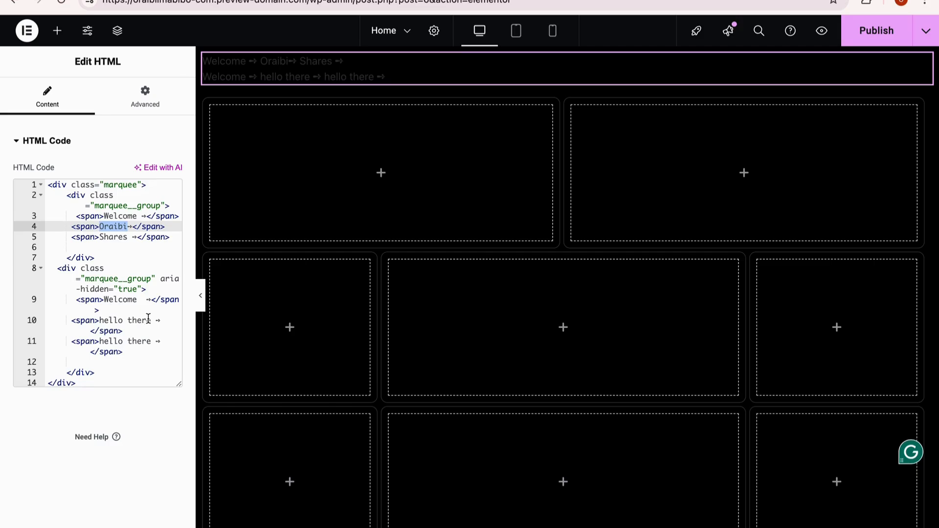
drag(151, 320, 123, 321)
text(Oraibi)
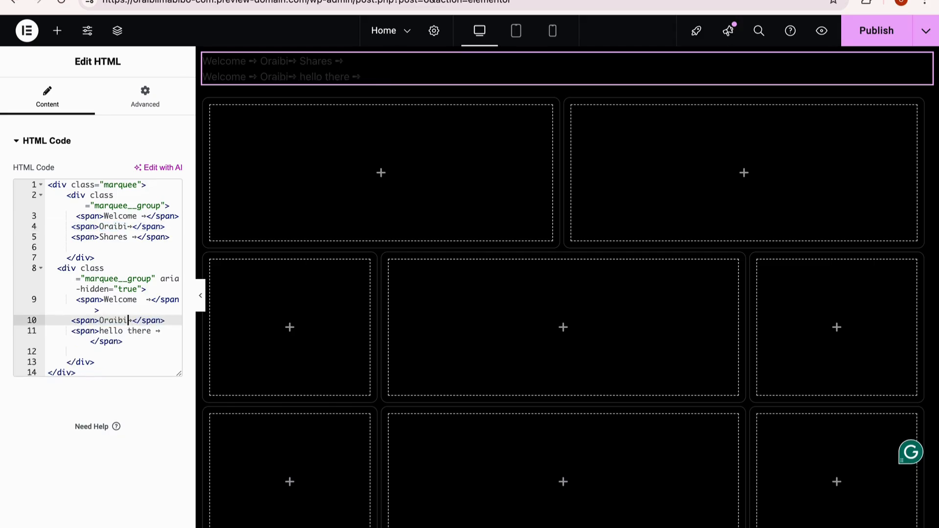
drag(132, 238, 101, 239)
key(ctrl+c)
drag(156, 332, 124, 332)
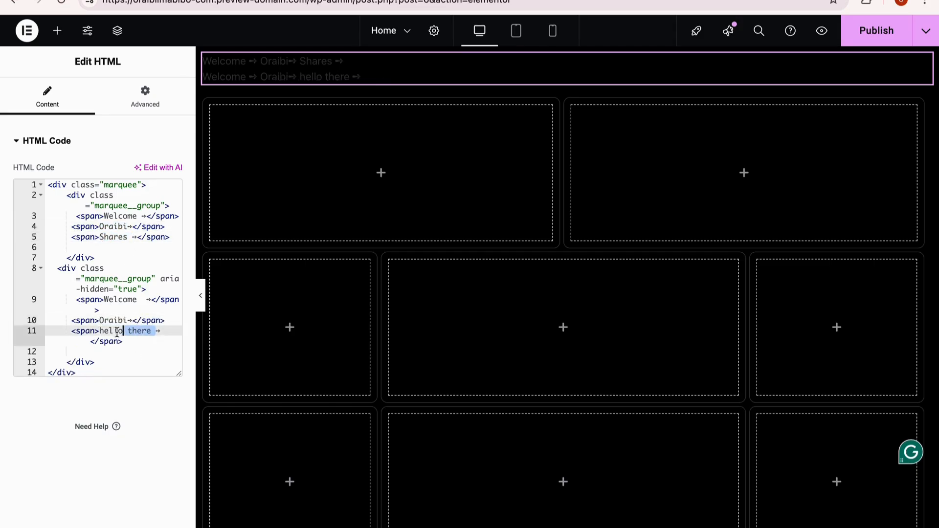
key(ctrl+v)
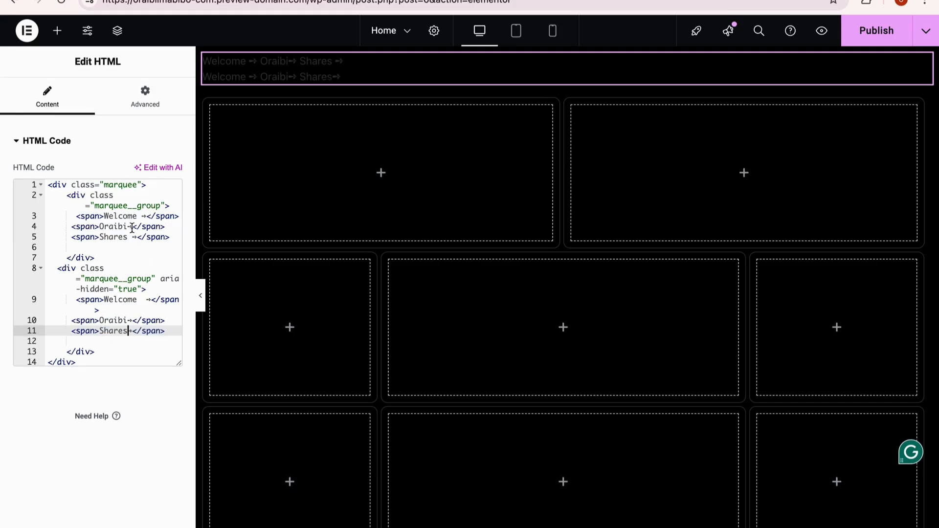
click(132, 238)
click(142, 216)
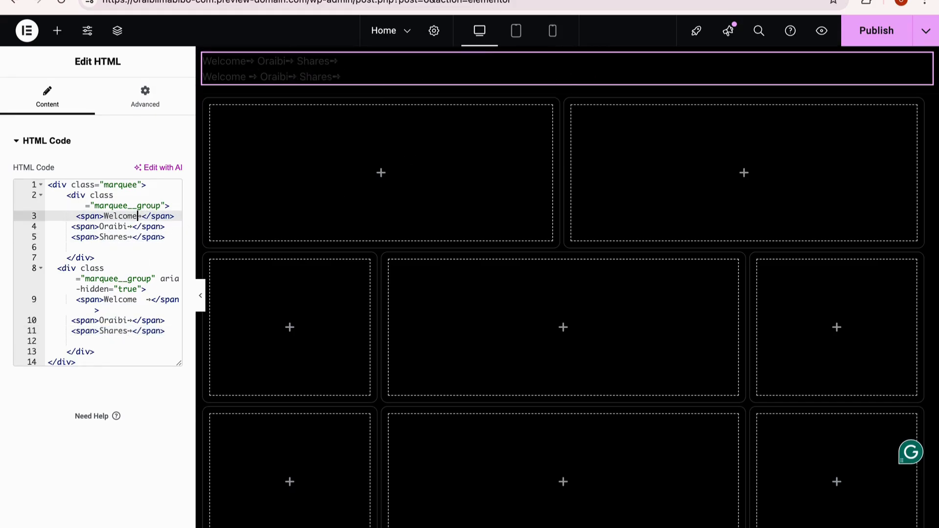
Step: Check the HTML demo in the YouTube marquee tutorial and go to the CSS block on the Notion code page
click(497, 0)
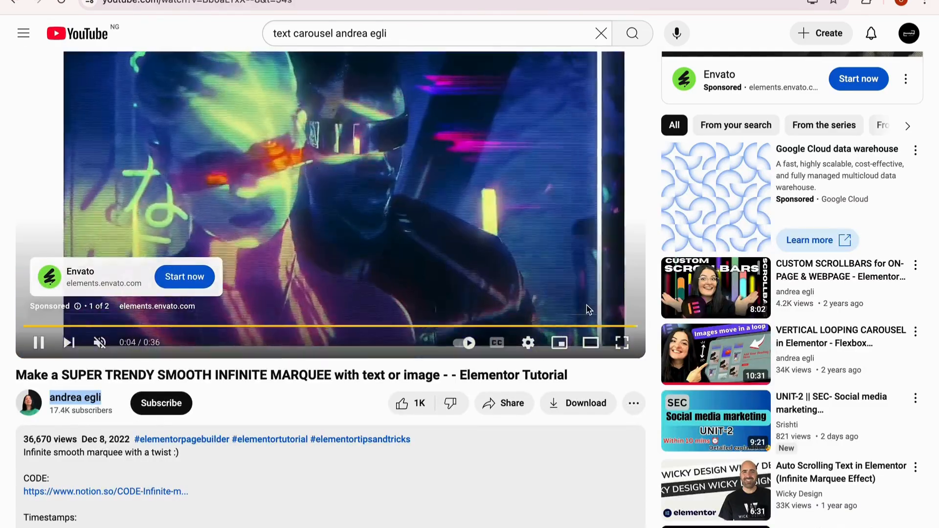
click(597, 308)
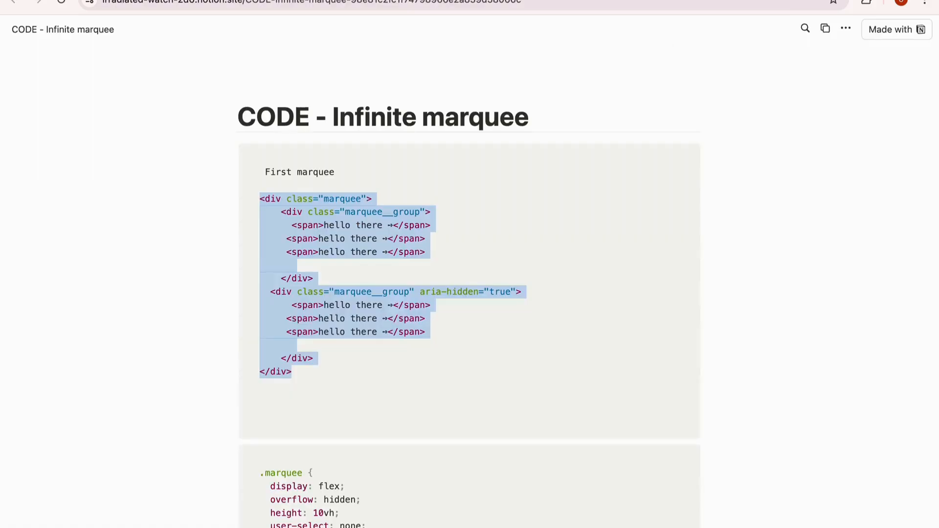
scroll(325, 455, down, 5)
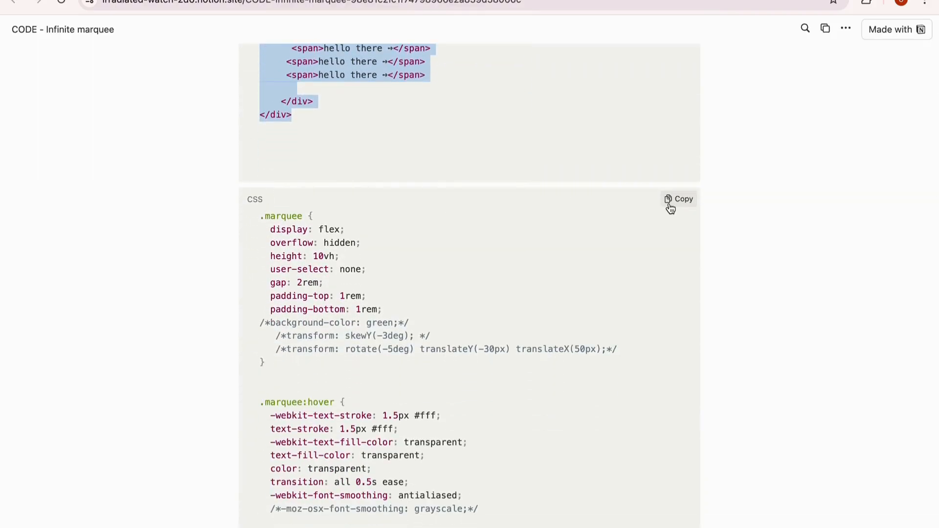
Step: Copy the class name marquee from the Notion CSS code and assign it as the CSS class of the container above the grid
click(671, 208)
drag(304, 216, 291, 216)
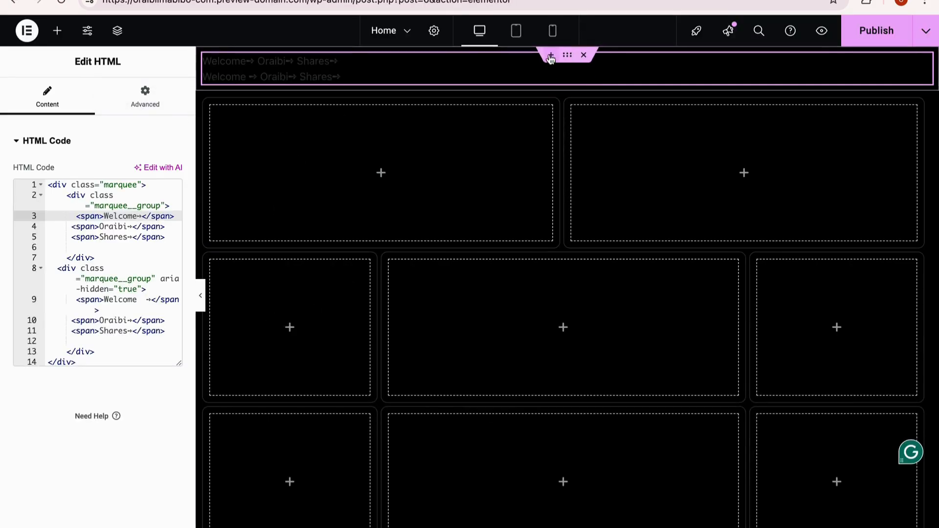
click(556, 61)
click(159, 96)
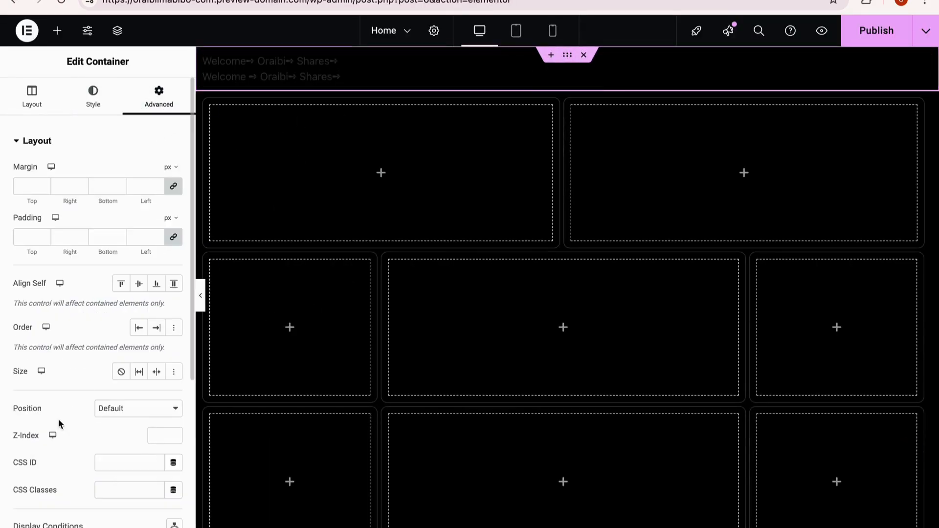
scroll(122, 363, down, 3)
click(122, 363)
key(ctrl+v)
scroll(116, 384, down, 3)
Step: Open the container's custom CSS and copy the whole marquee CSS block from the Notion code page
click(58, 450)
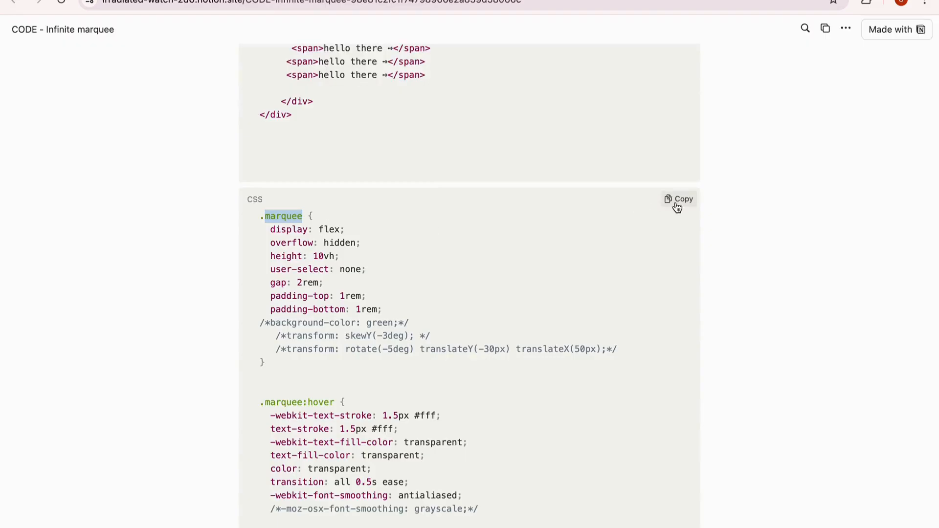
click(678, 199)
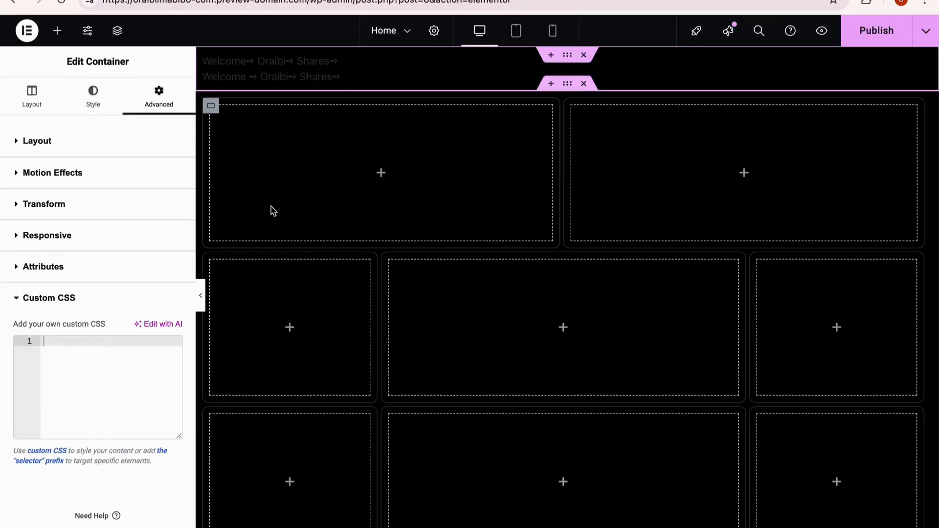
key(ctrl+v)
scroll(177, 354, down, 1)
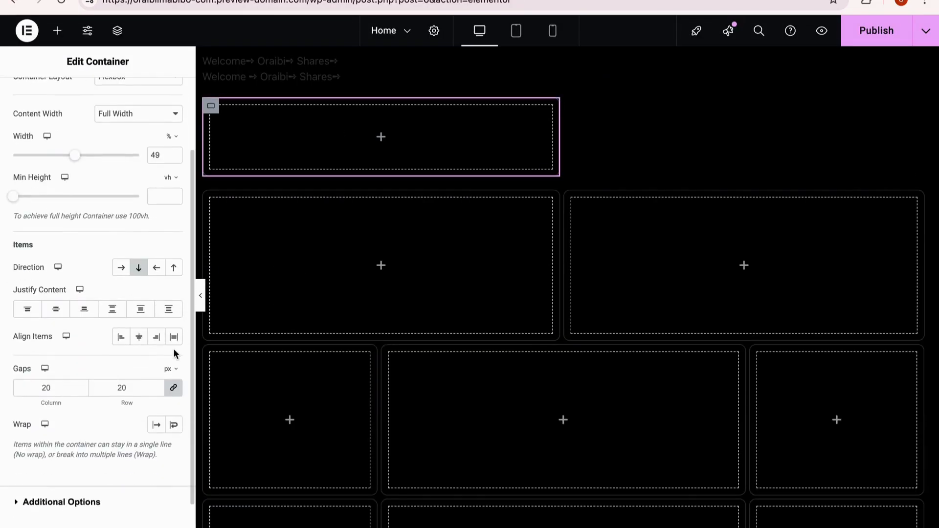
key(ctrl+z)
Step: Paste the copied marquee CSS code into the custom CSS of the container above the grid
click(572, 77)
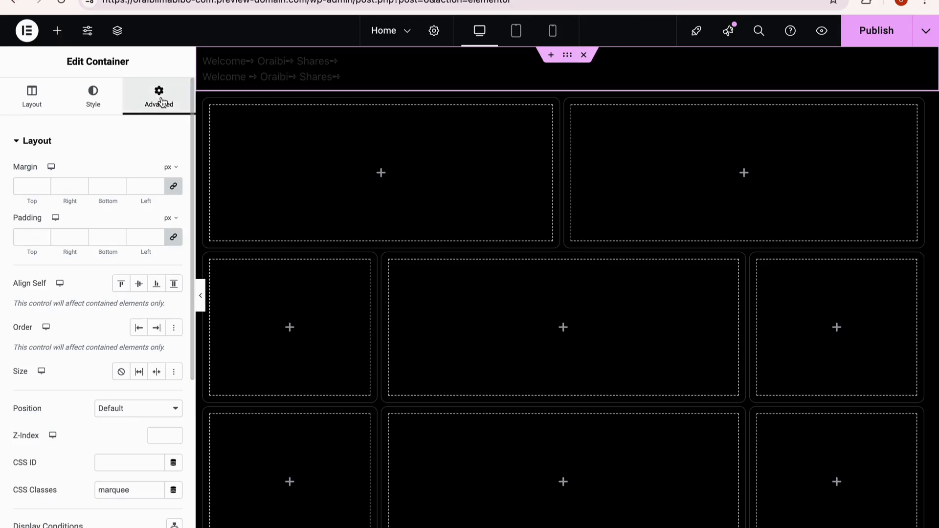
scroll(87, 373, down, 5)
click(55, 449)
click(63, 342)
key(ctrl+v)
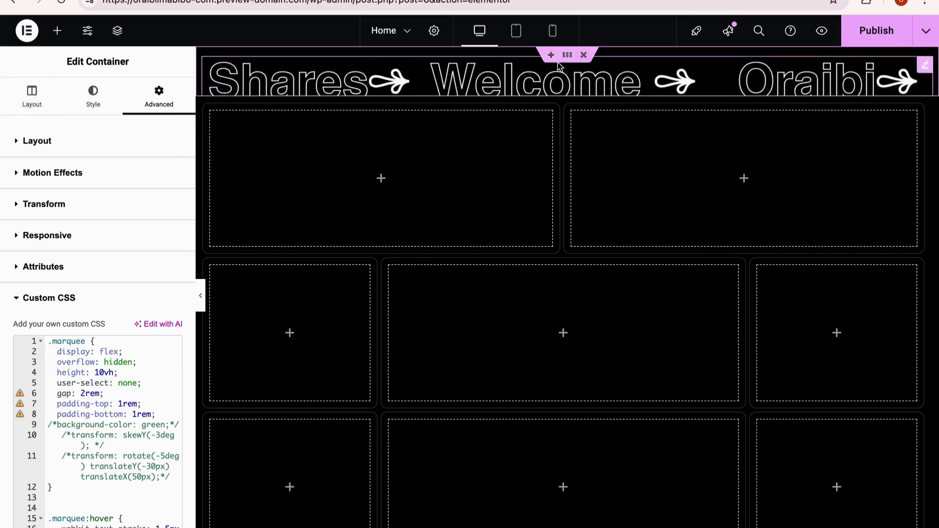
Step: Delete the arrows after all three texts of the first marquee group in the HTML widget's code
click(32, 96)
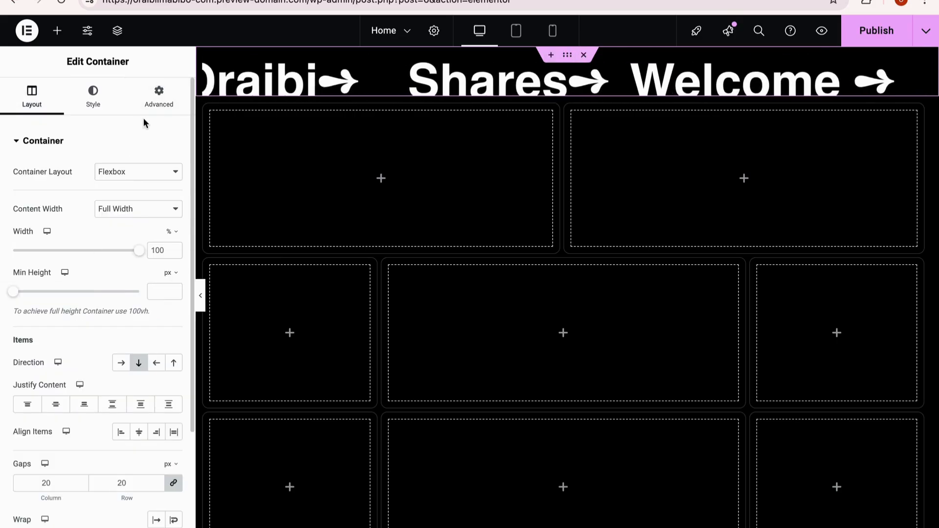
click(926, 66)
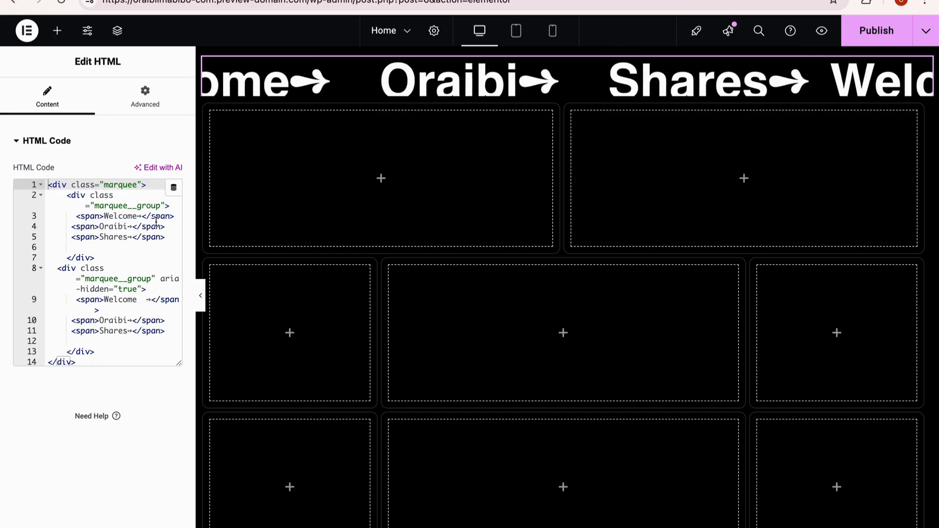
click(141, 216)
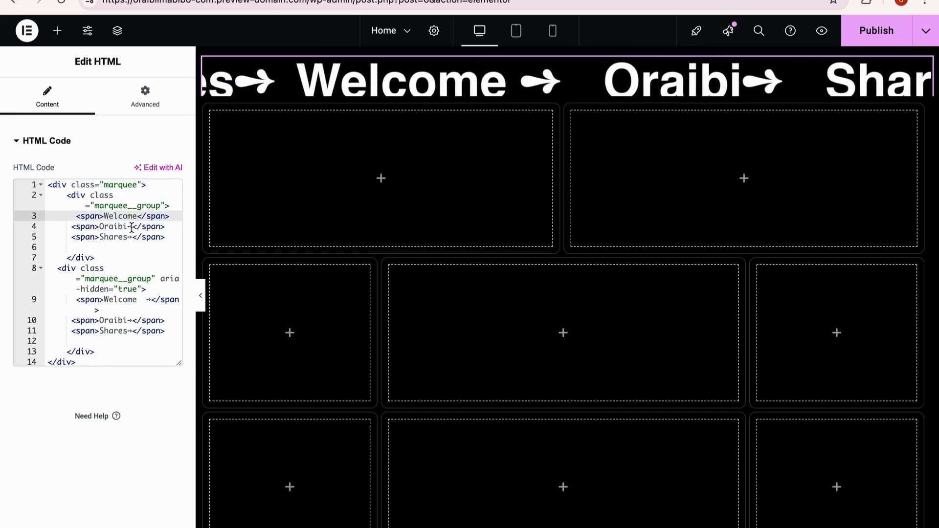
click(131, 227)
key(BackSpace)
click(134, 239)
key(BackSpace)
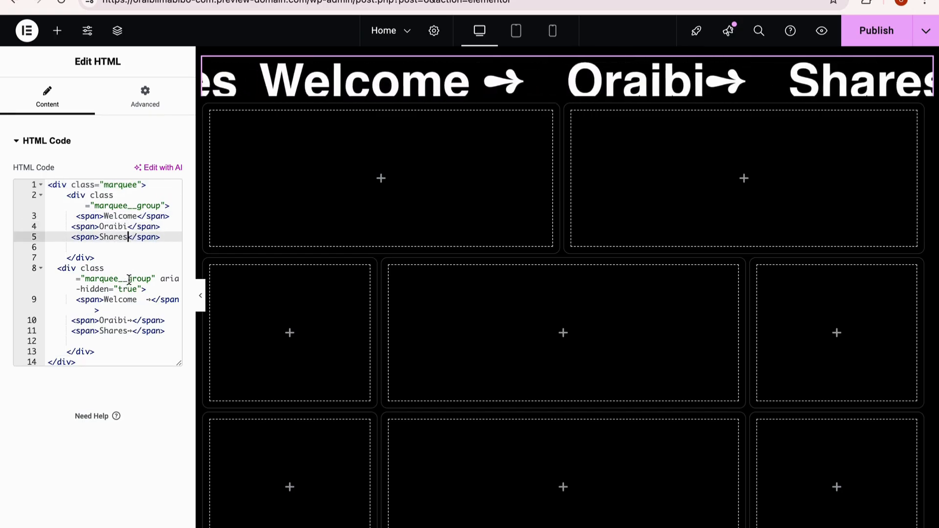
Step: Delete the arrows after all three texts of the second marquee group in the HTML widget's code
click(148, 300)
key(BackSpace)
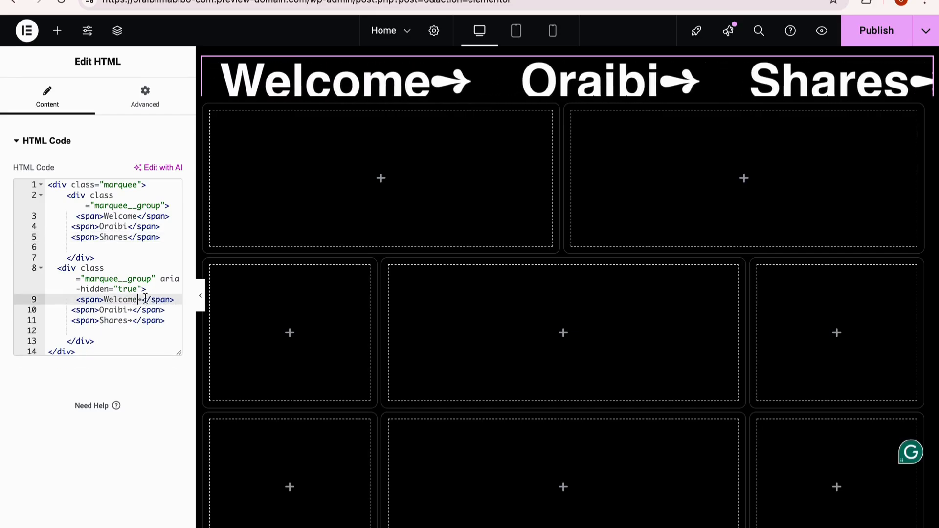
click(132, 310)
click(130, 321)
key(BackSpace)
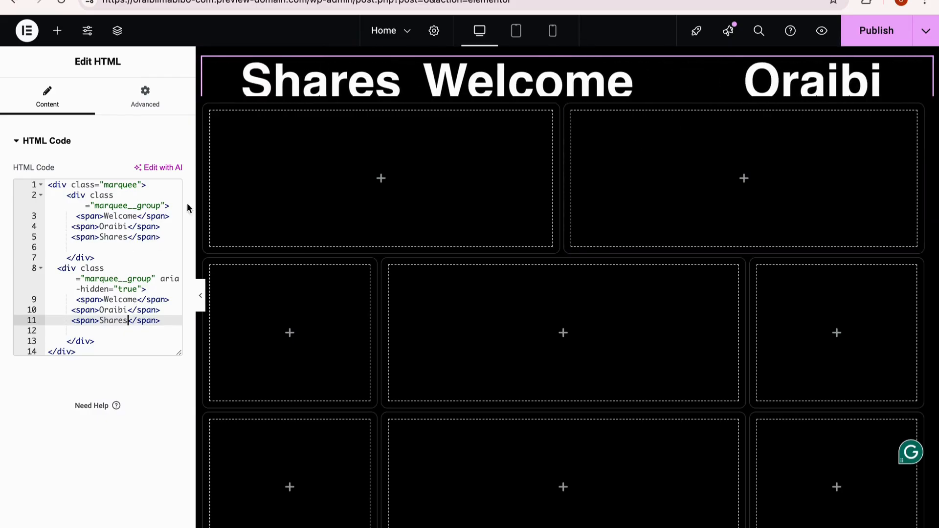
Step: Set padding-top to 0.5rem in the .marquee rule of the marquee container's custom CSS
click(567, 55)
scroll(102, 342, down, 3)
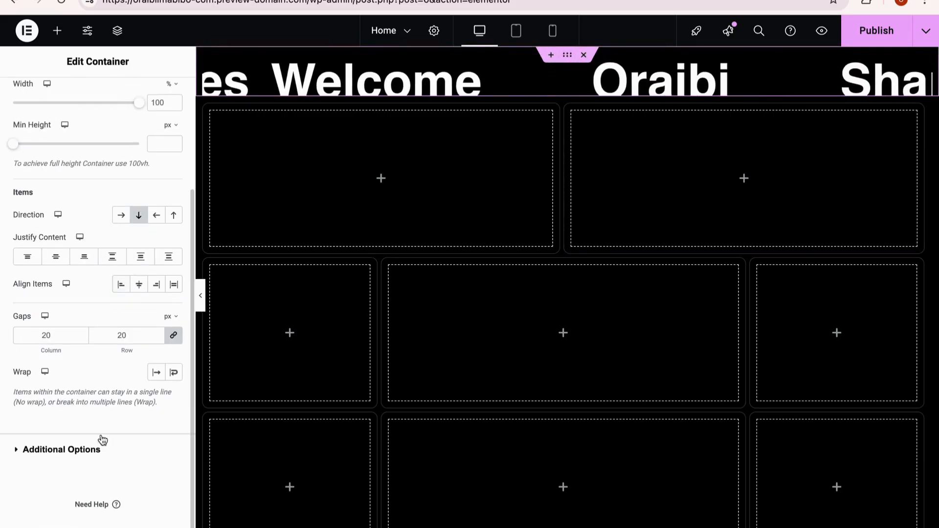
click(72, 450)
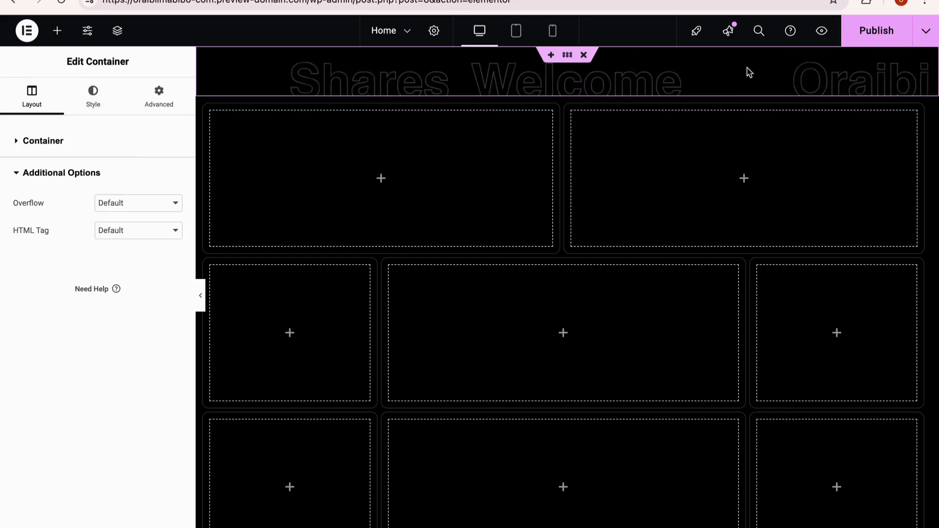
click(147, 101)
scroll(44, 401, down, 5)
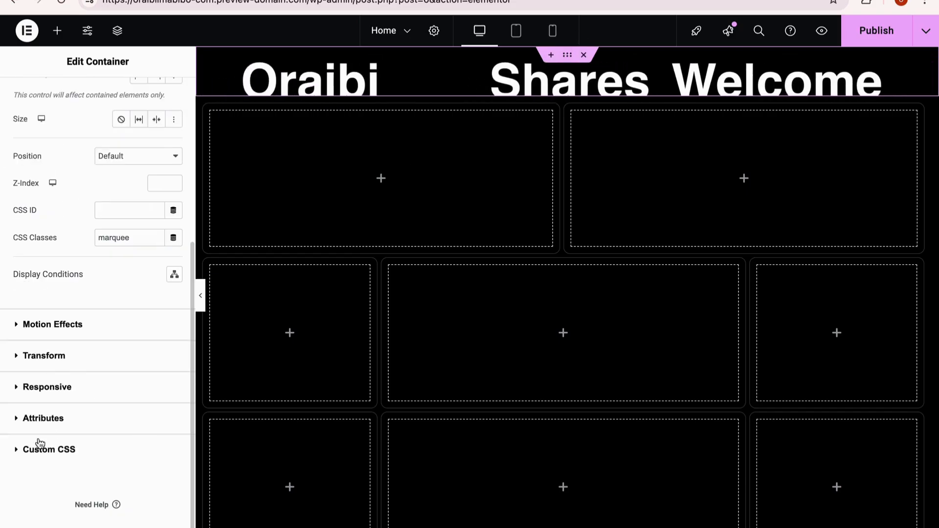
click(39, 446)
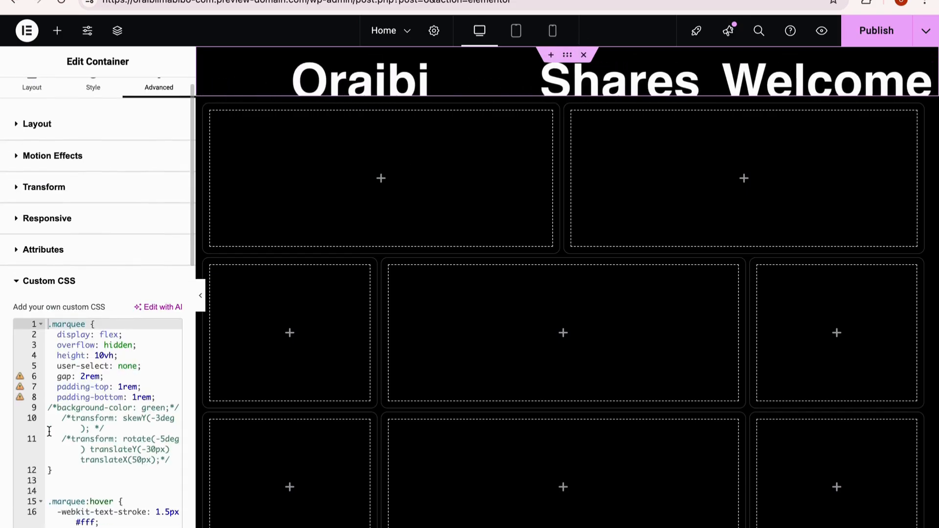
click(122, 386)
text(0.5)
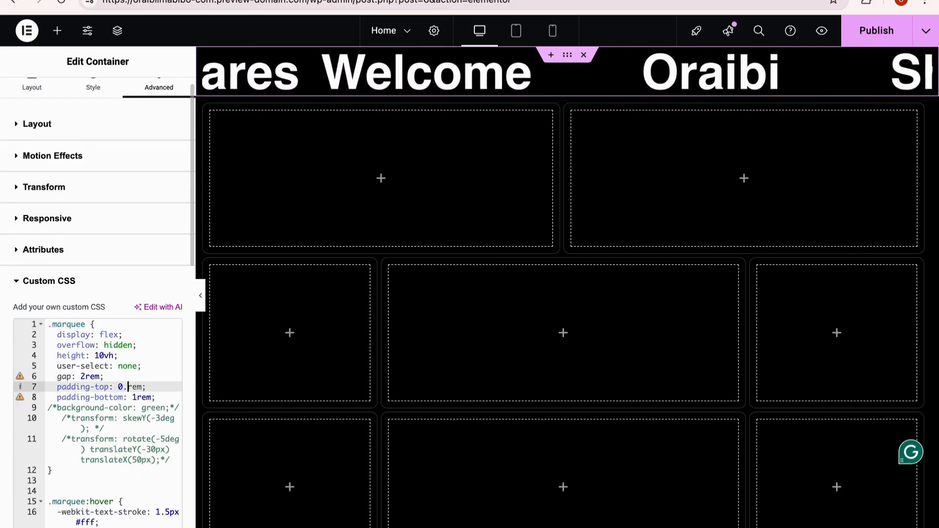
click(165, 357)
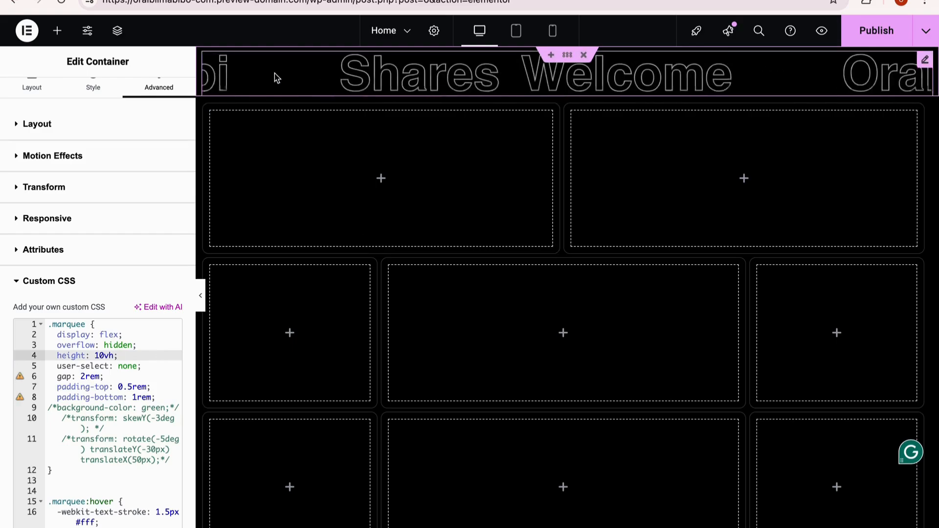
Step: Set only the top margin of the main container holding the grid to -35 px, so the grid overlaps the marquee
click(571, 108)
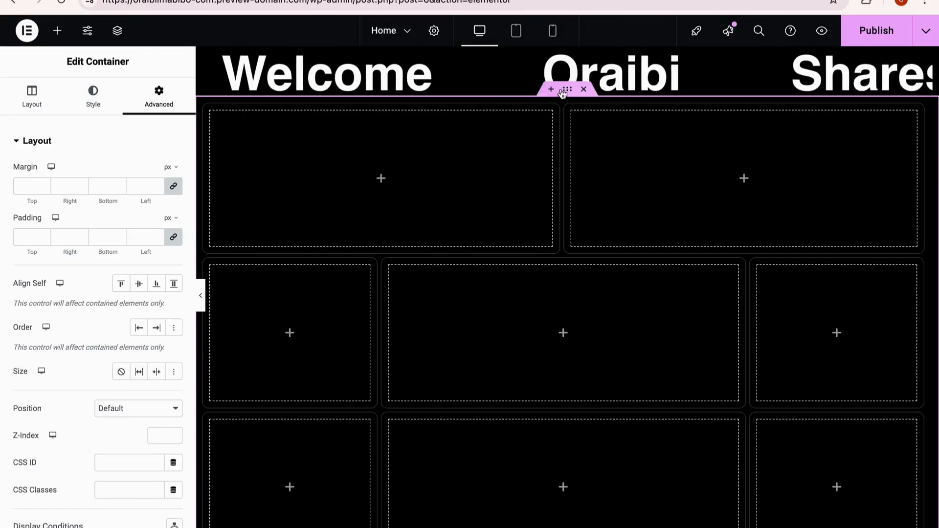
click(566, 59)
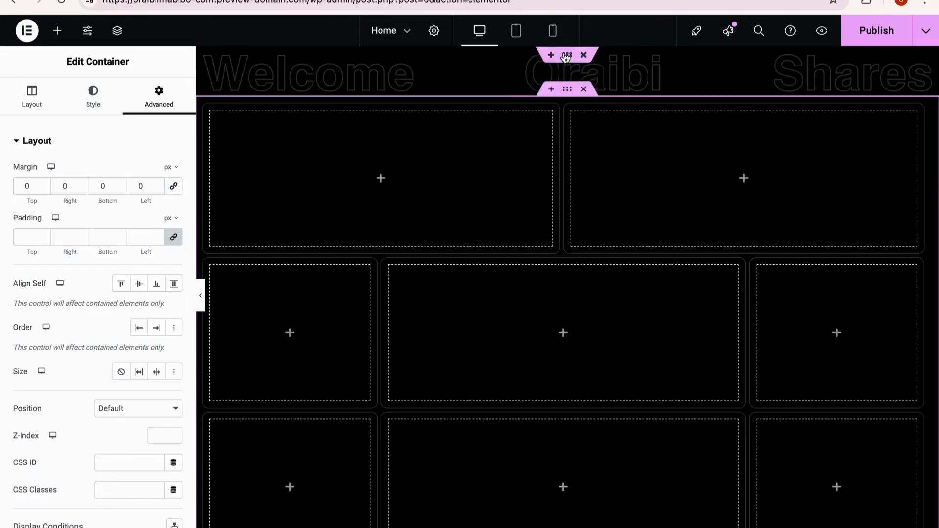
click(570, 58)
click(173, 186)
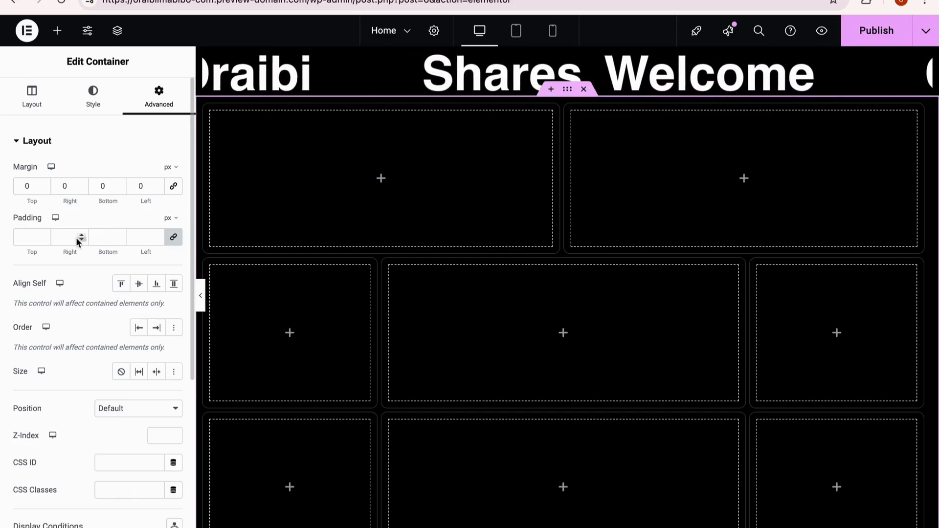
text(-20)
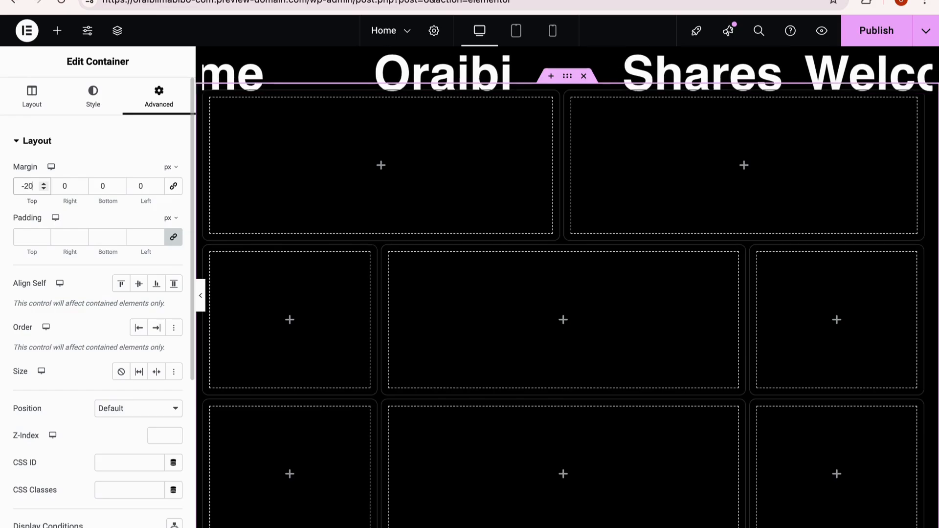
key(BackSpace)
text(5)
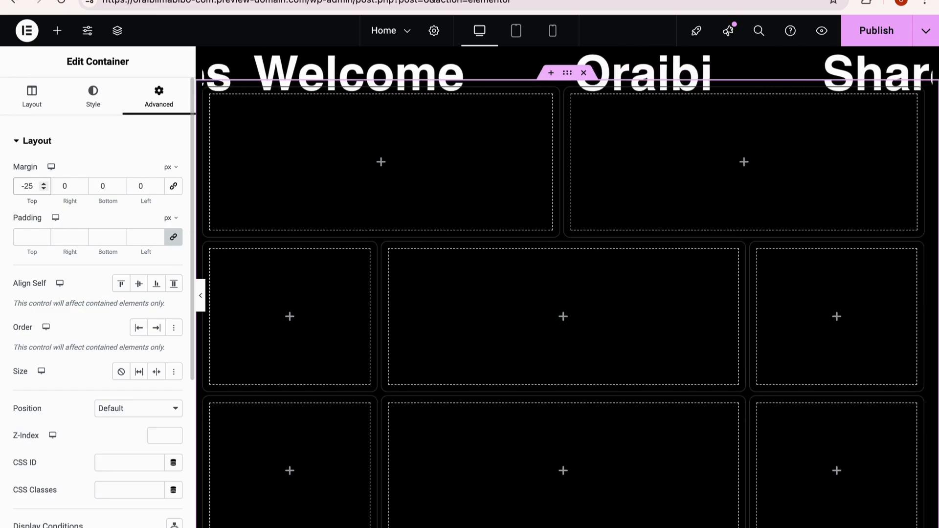
click(26, 187)
key(BackSpace)
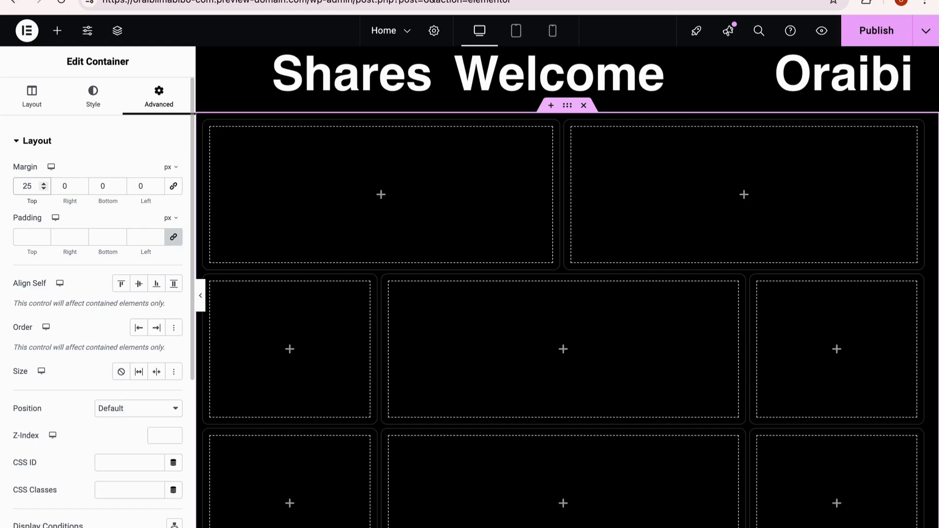
text(-3)
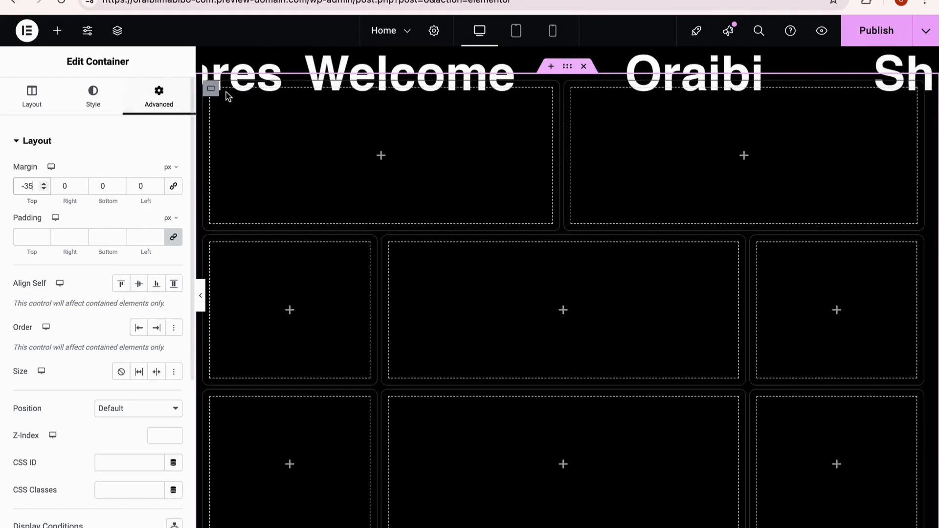
Step: Copy the glassmorphism CSS from the ui.glass generator and assign the CSS class card to the first container in the grid's top row
click(212, 89)
scroll(156, 245, down, 3)
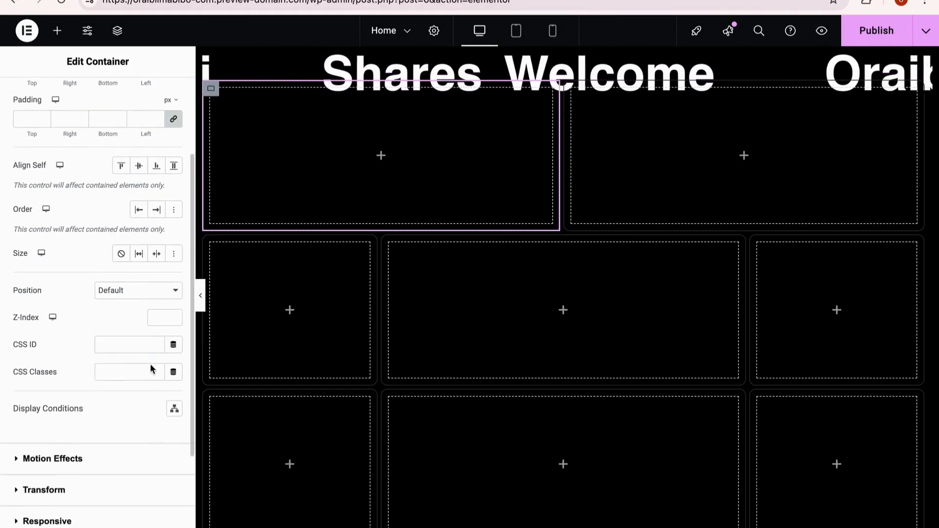
click(100, 370)
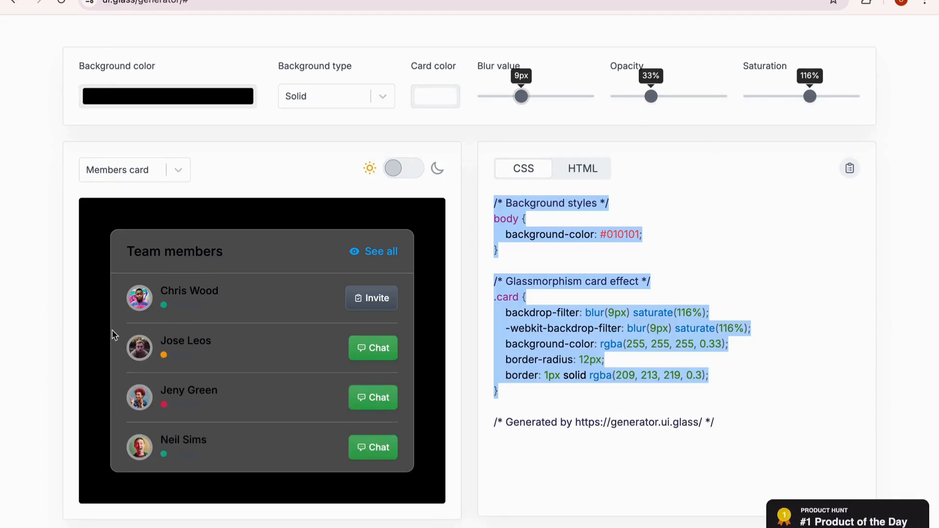
right_click(547, 271)
click(584, 297)
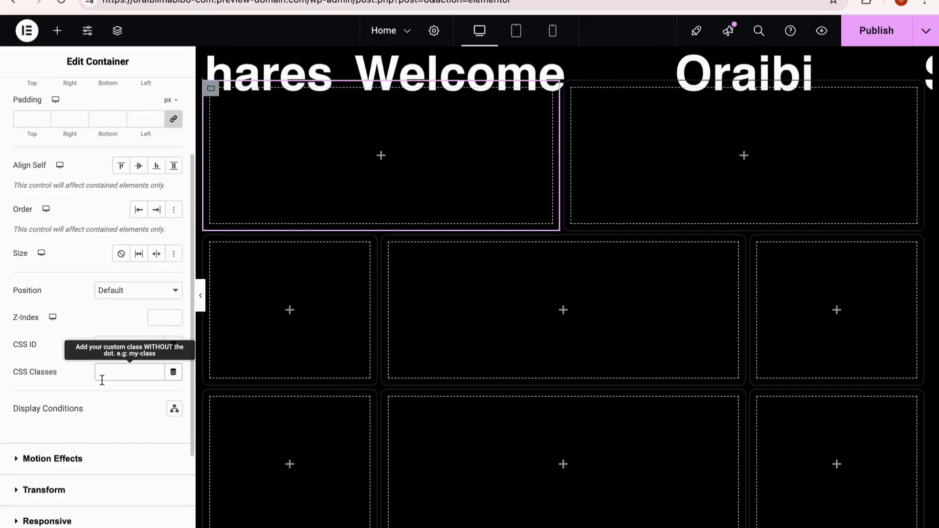
text(card)
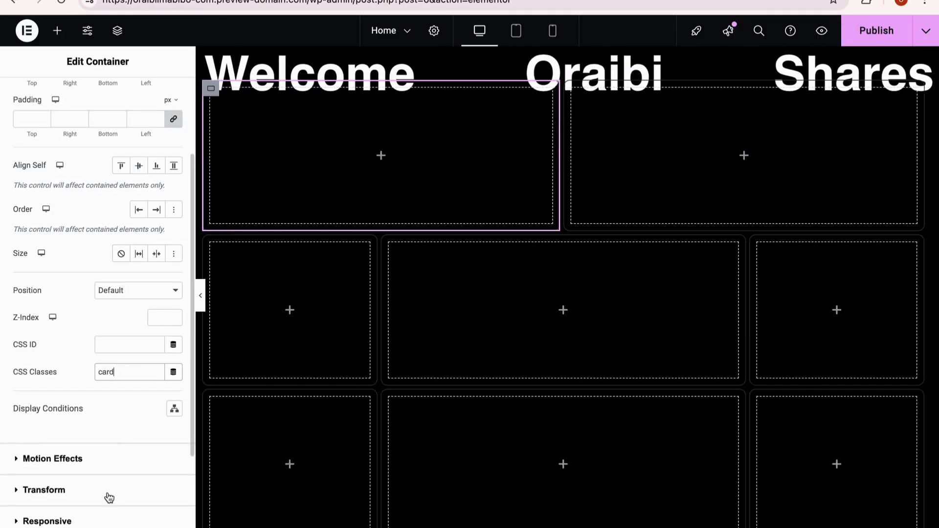
Step: Paste the copied glassmorphism CSS into the custom CSS of the first container in the grid's top row
scroll(88, 499, down, 2)
click(70, 502)
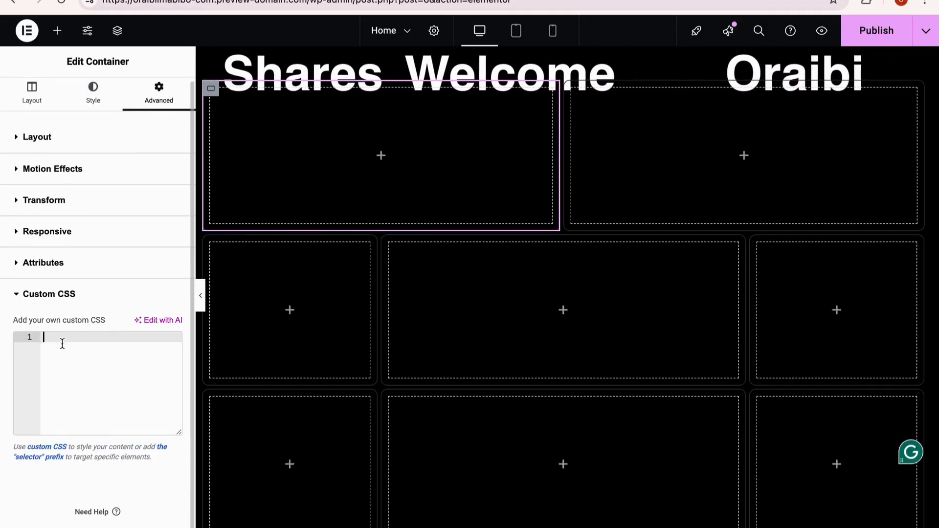
key(ctrl+v)
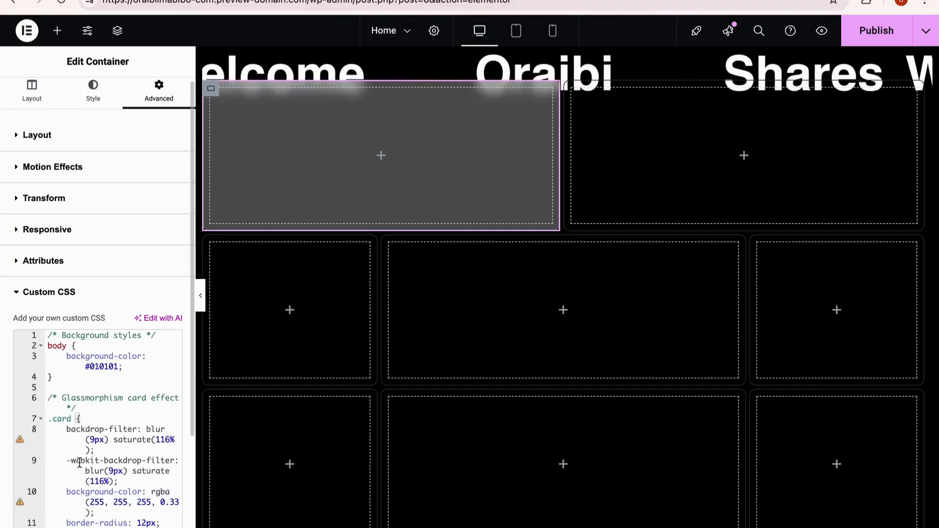
Step: Remove the opacity value from the background-color rgba in the first card's custom CSS
scroll(172, 441, down, 3)
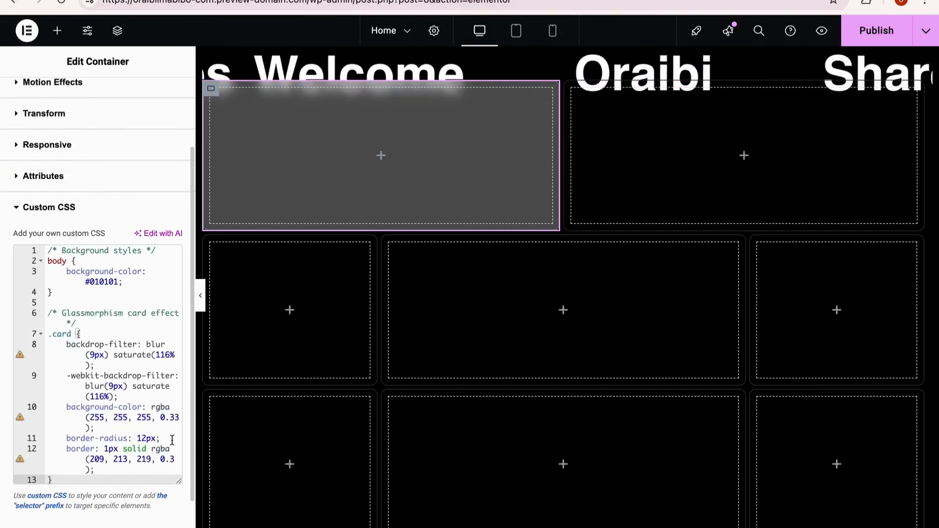
text(3)
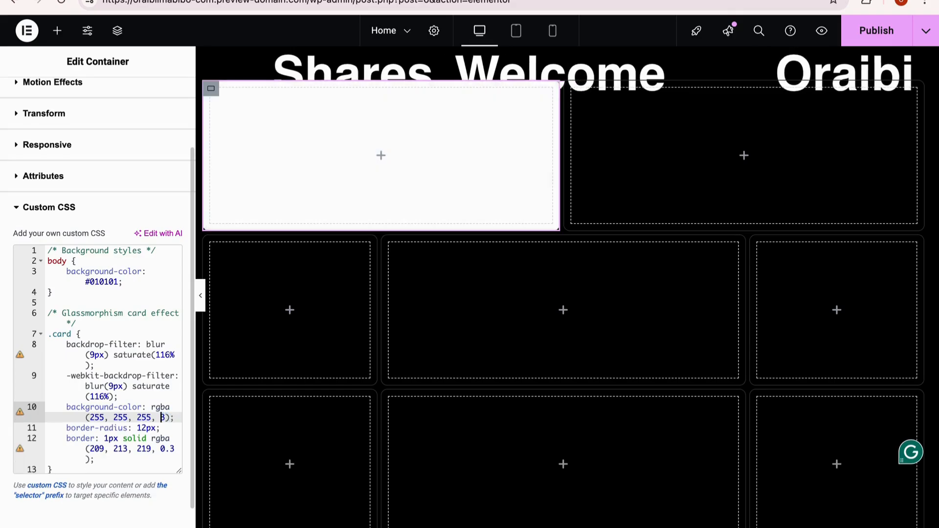
key(BackSpace)
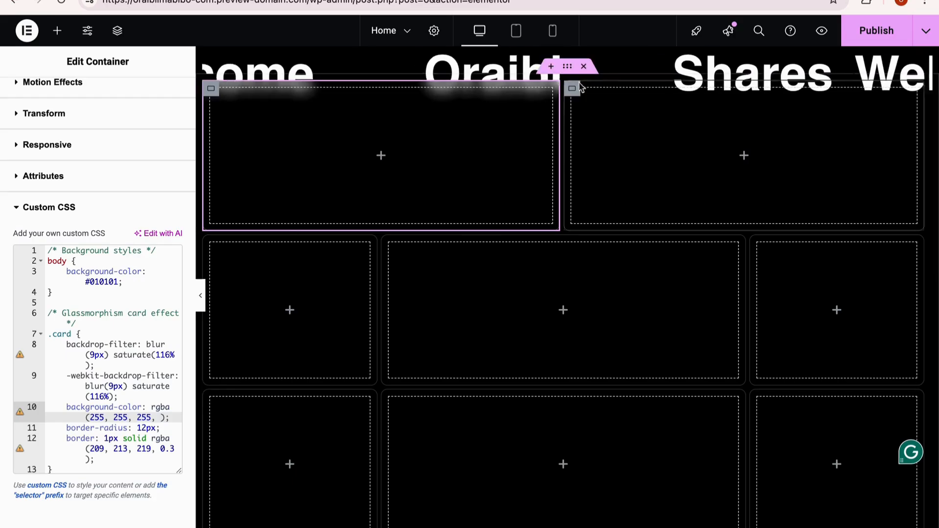
Step: Change the top margin of the main grid container to -30 px
click(566, 68)
key(BackSpace)
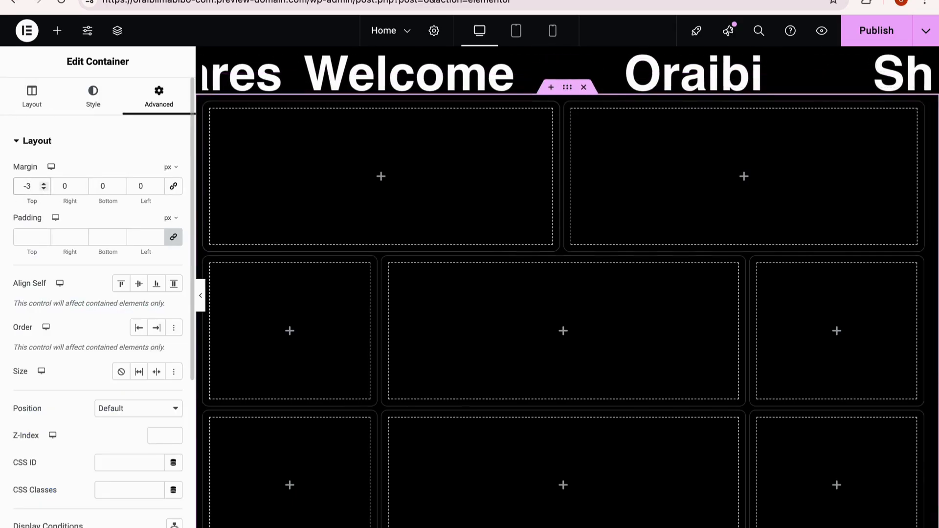
text(0)
scroll(105, 160, down, 1)
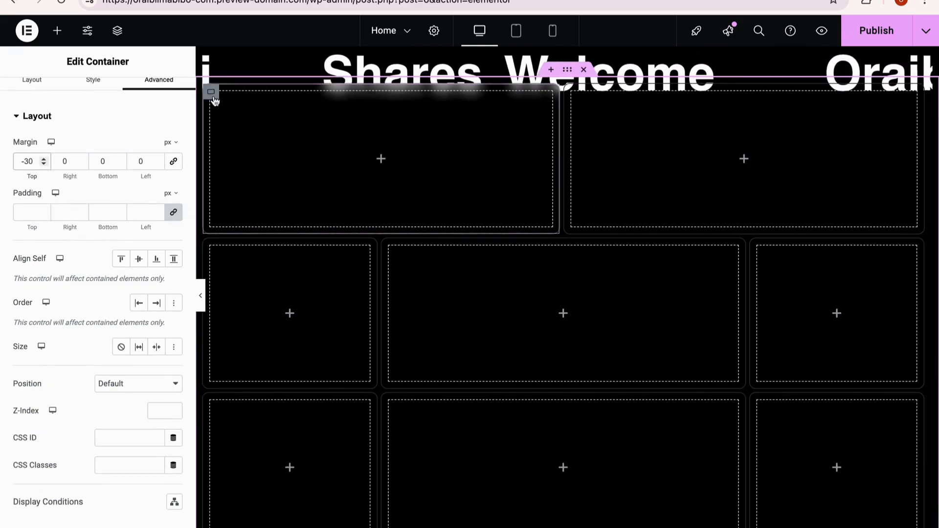
Step: Copy the first top-row container's style and paste it onto the second container of that row
right_click(213, 97)
click(239, 182)
click(572, 88)
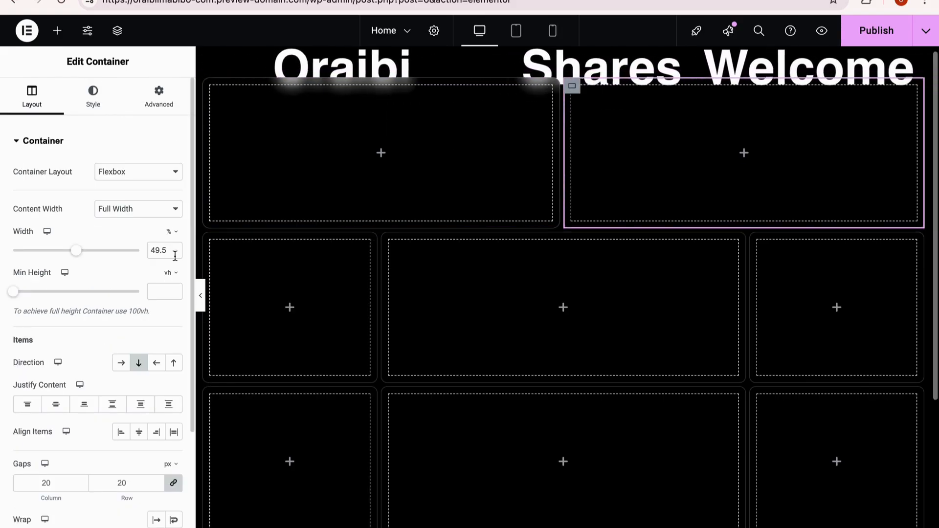
right_click(580, 93)
click(629, 240)
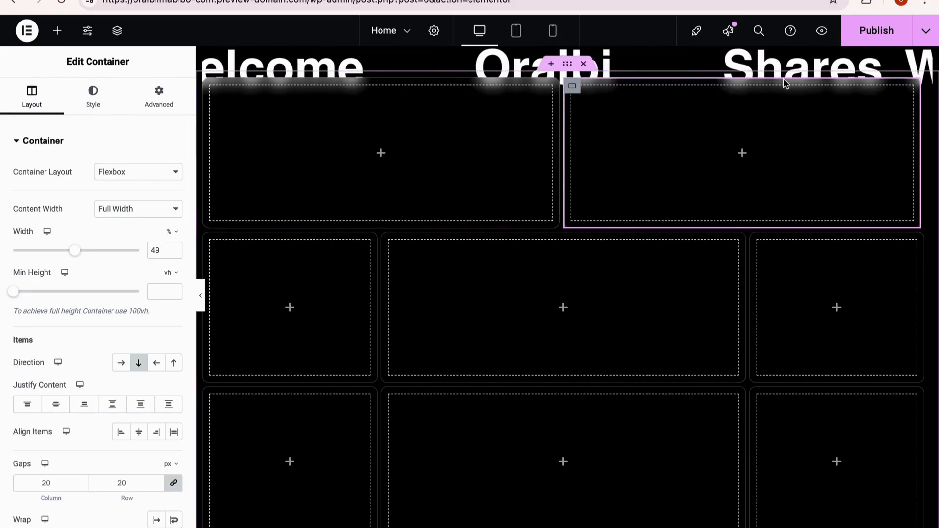
Step: Fine-tune the width of the second top-row container and check its alignment with the row below in the full-width preview
click(201, 303)
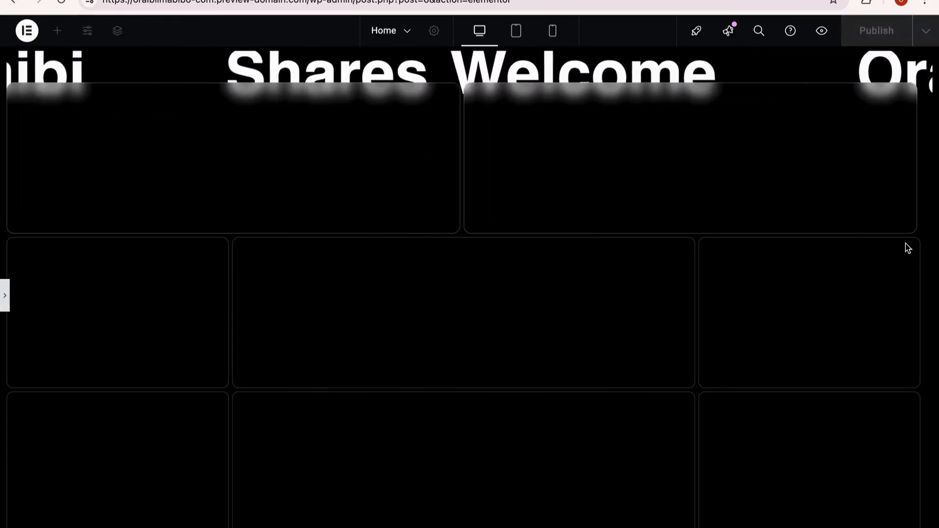
click(5, 297)
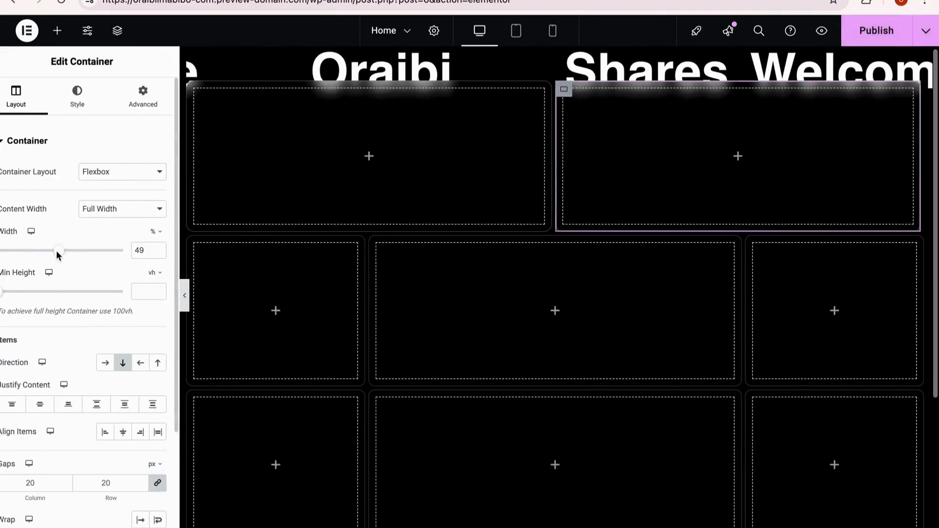
click(164, 245)
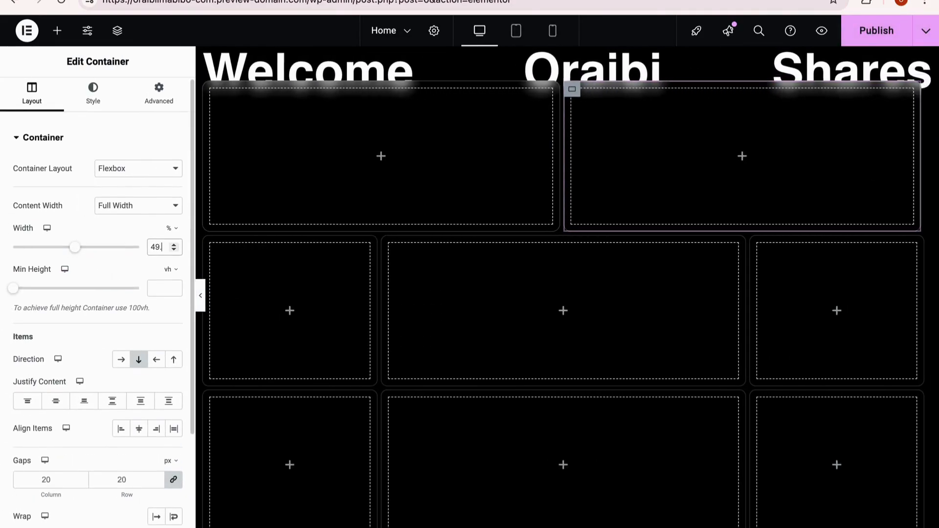
click(201, 296)
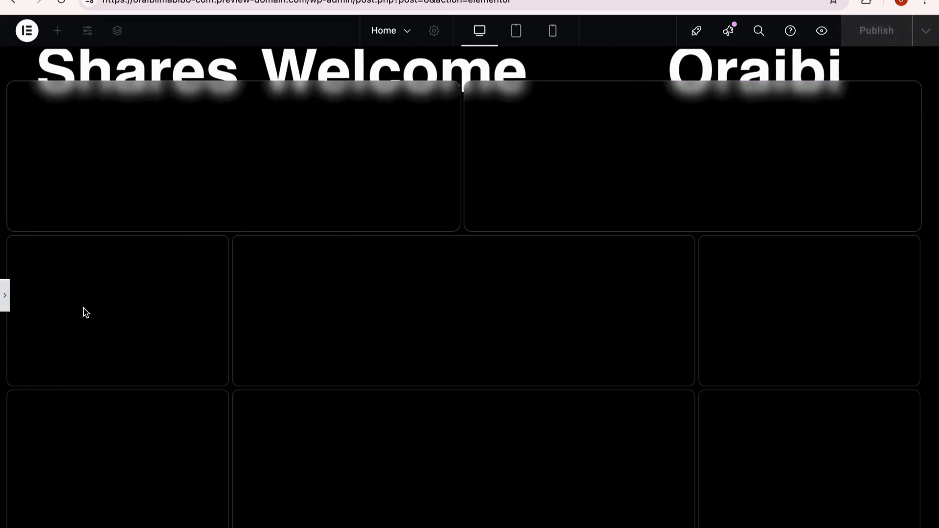
click(5, 300)
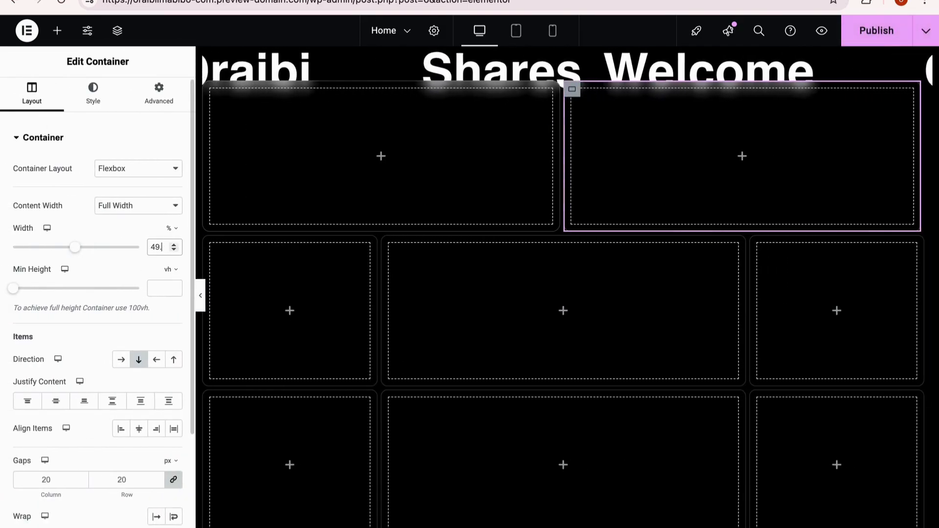
click(200, 295)
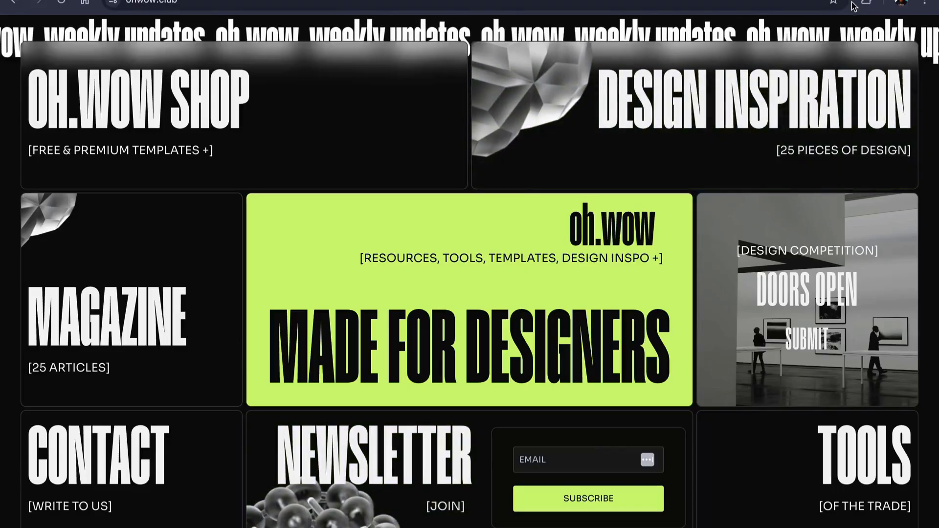
Step: Sample the lime colour from the oh.wow centre card and set D2F978 as the first top-row container's hover background
click(866, 1)
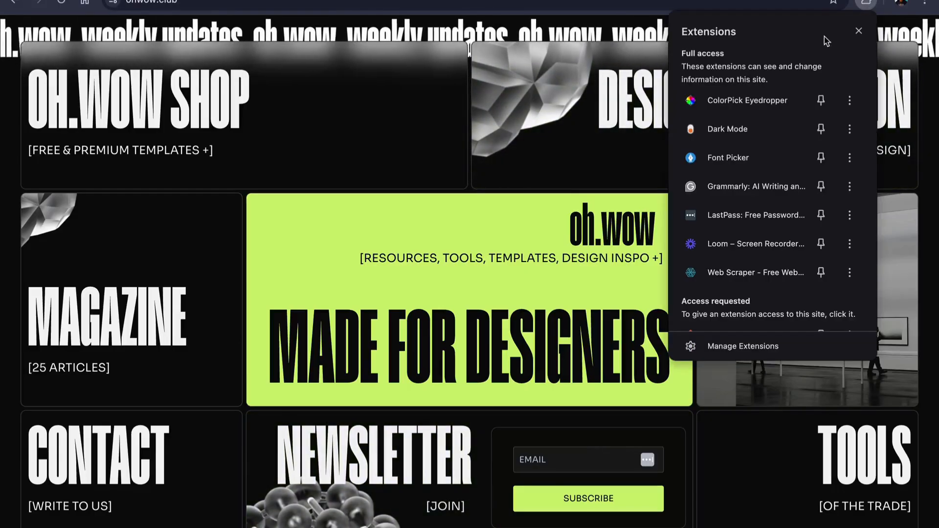
click(744, 120)
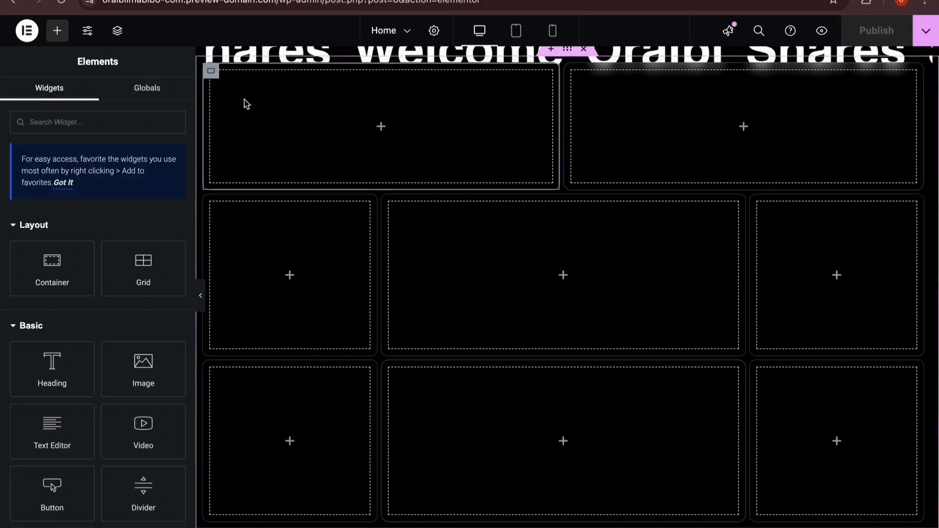
click(246, 104)
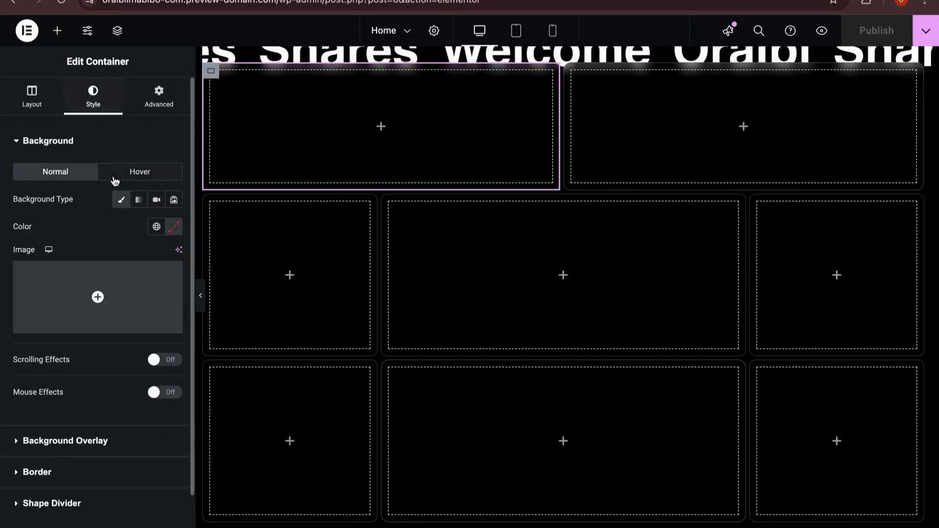
click(140, 171)
click(174, 226)
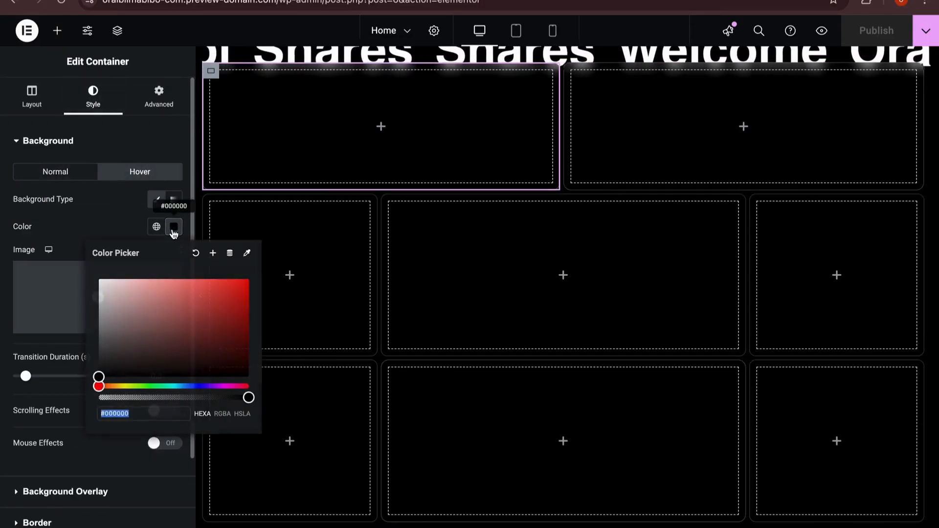
key(ctrl+v)
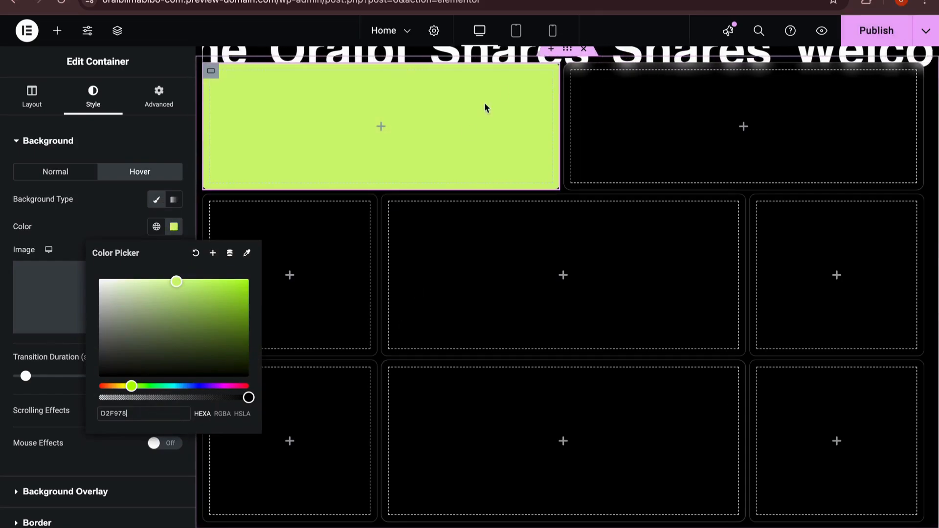
Step: Set the normal background colour of the wide middle container in the second row to D2F978
click(573, 72)
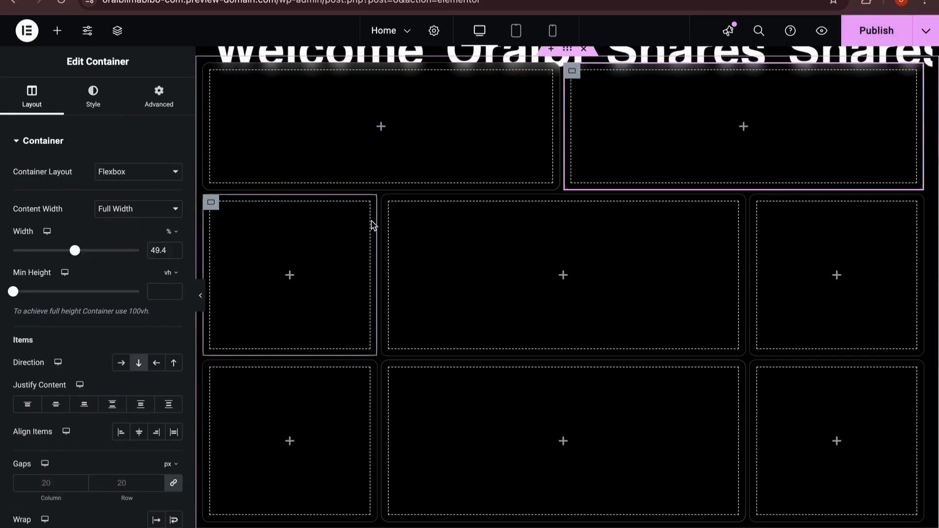
click(394, 230)
click(174, 227)
key(ctrl+v)
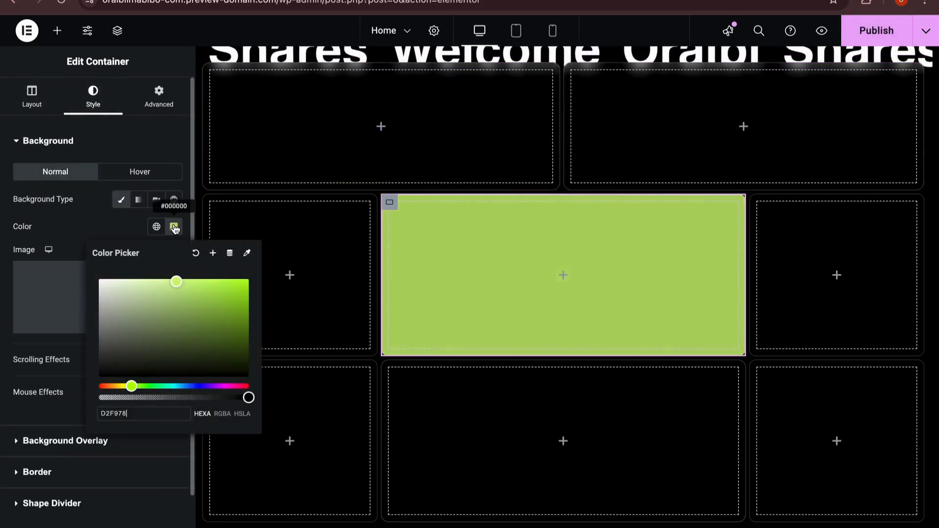
click(491, 252)
Step: Switch to the oh.wow page and sample the muted green 515F32 from the hovered Design Inspiration card with ColorPick Eyedropper
key(ctrl+Left)
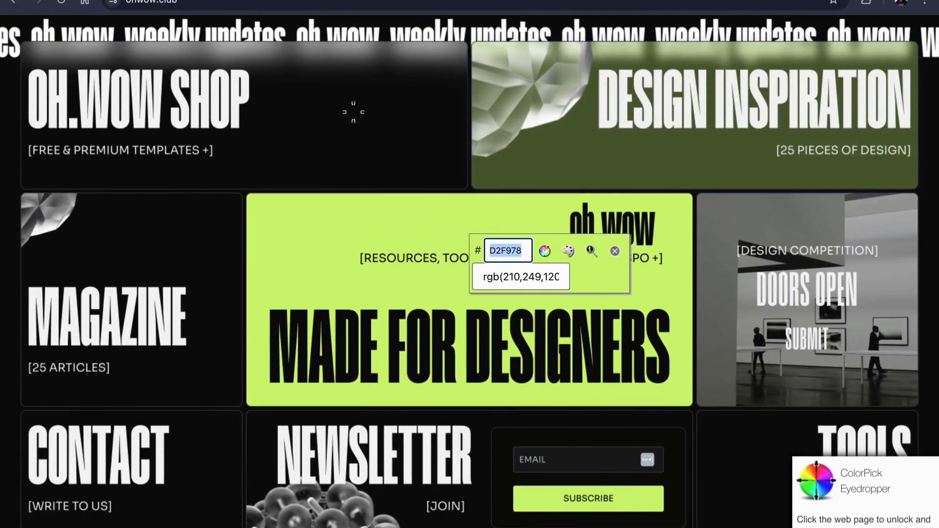
click(309, 96)
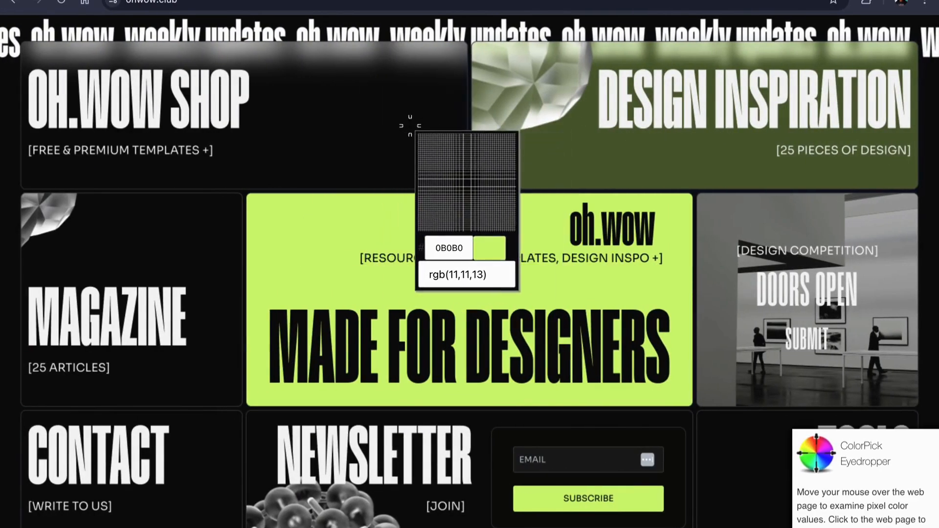
click(567, 136)
key(Escape)
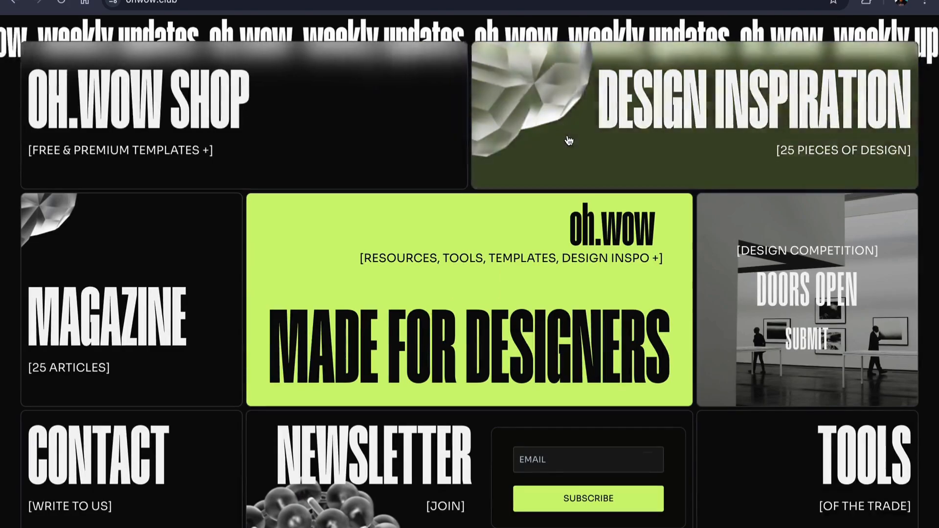
right_click(586, 159)
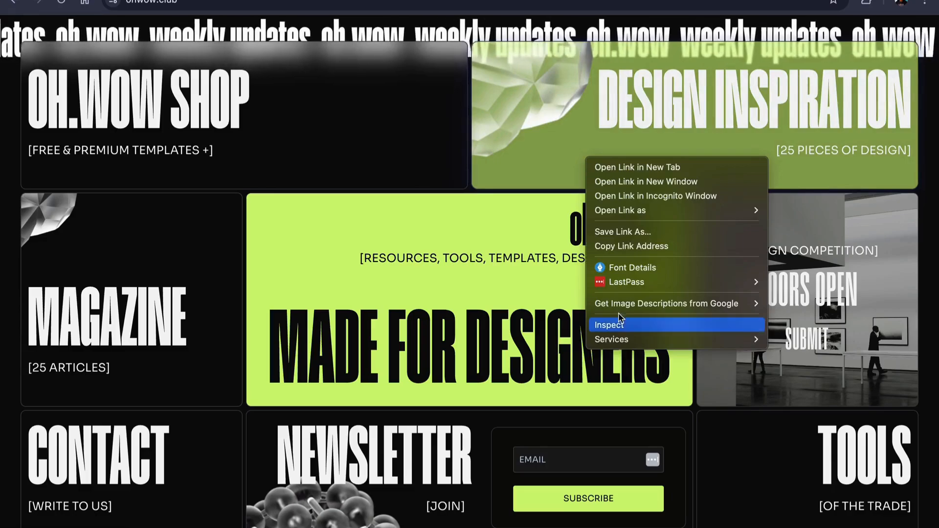
key(Escape)
click(866, 2)
click(738, 100)
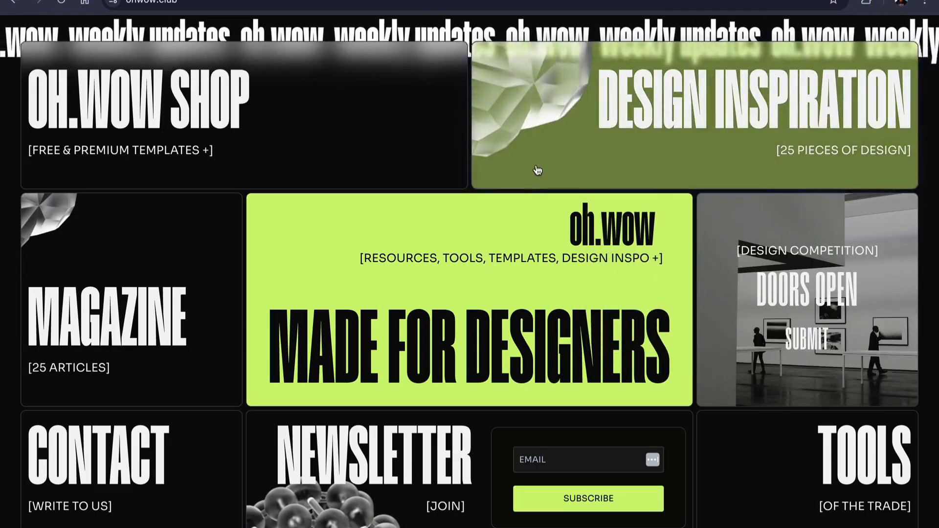
click(577, 157)
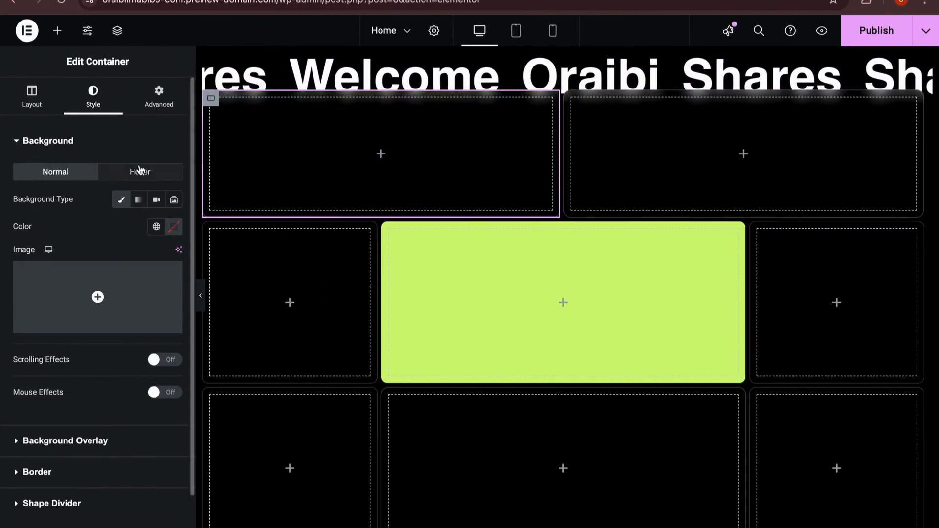
Step: Apply the sampled 515F32 as the hover background colour of the two top-row containers in Elementor
click(145, 172)
click(174, 228)
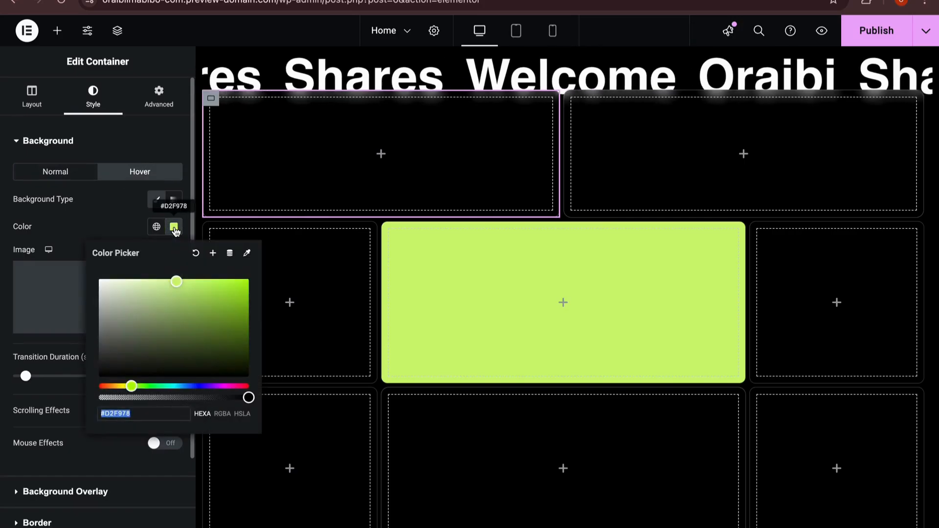
click(573, 100)
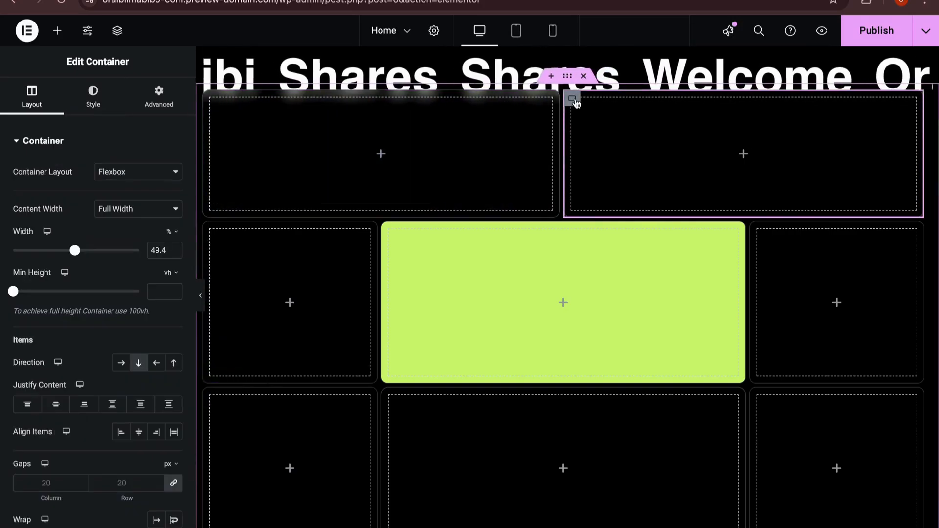
click(93, 95)
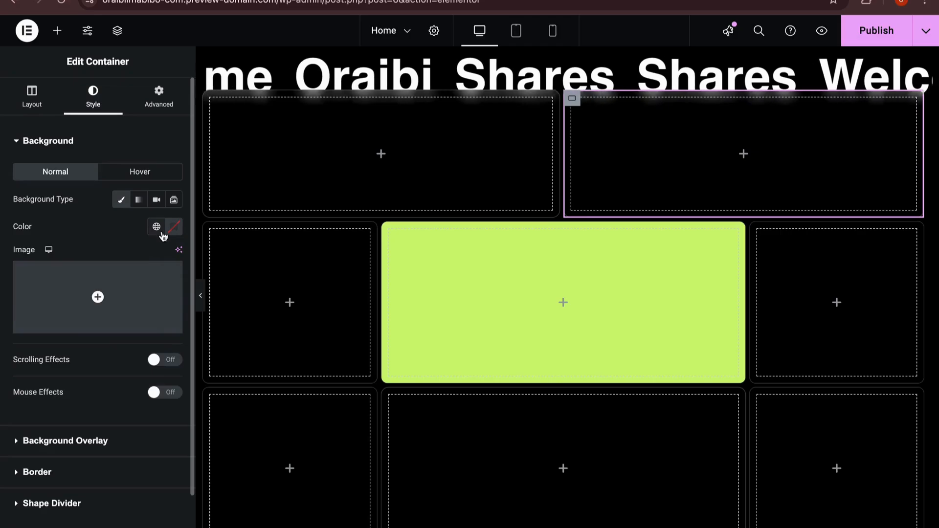
click(130, 175)
click(176, 228)
key(super+v)
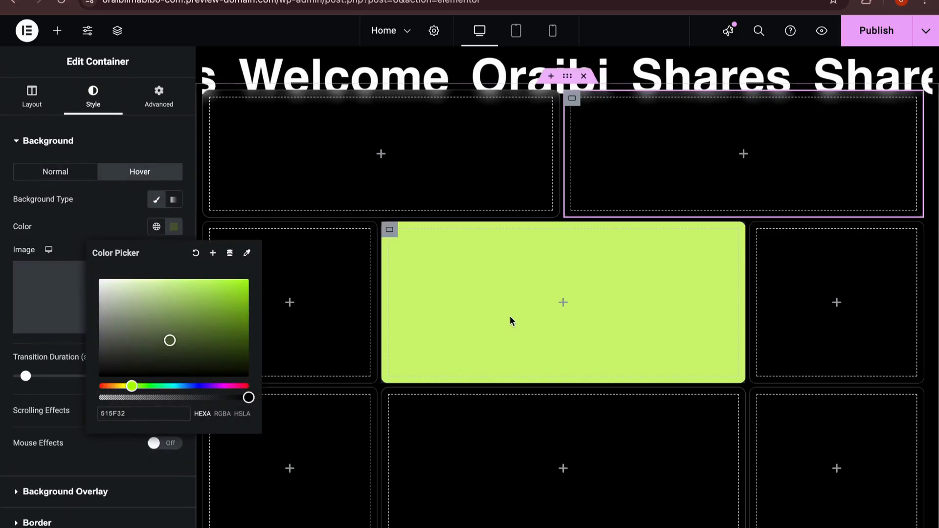
click(589, 103)
Step: Dismiss the eyedropper on the oh.wow page and examine the Design Inspiration card's hover effect before returning to Elementor
key(ctrl+Left)
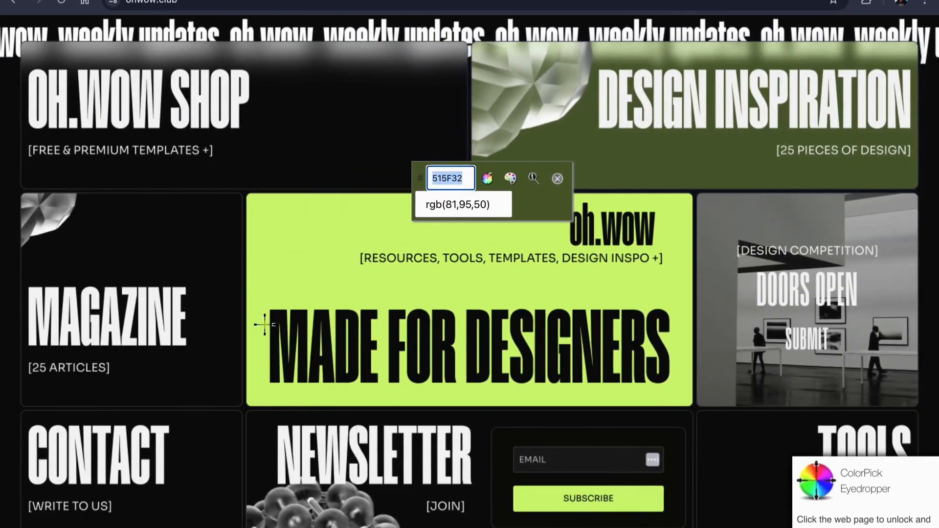
key(Escape)
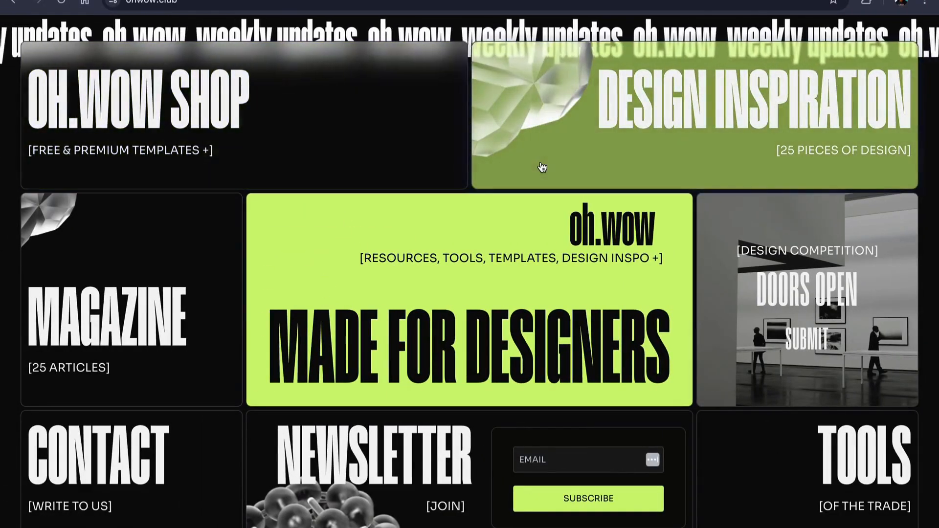
key(ctrl+Right)
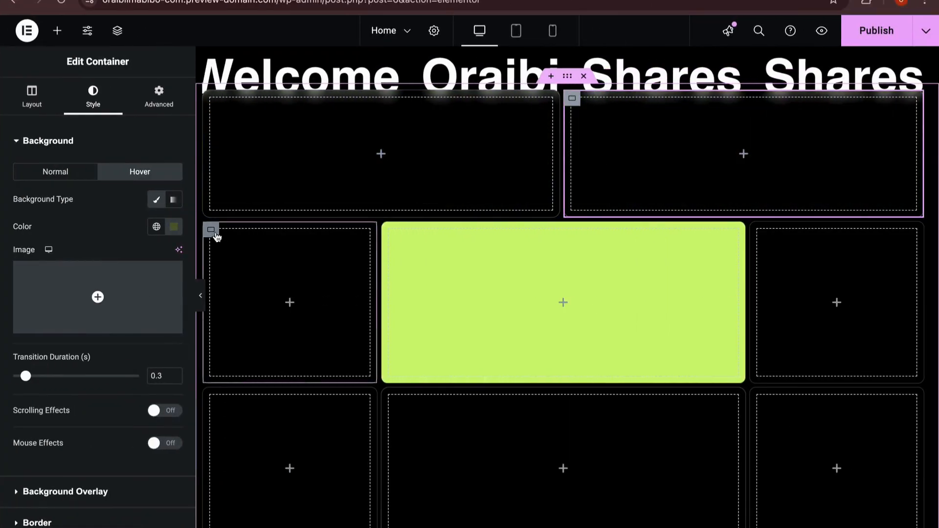
Step: Set the hover background colour of the second row's left container to 515F32
click(211, 231)
click(139, 173)
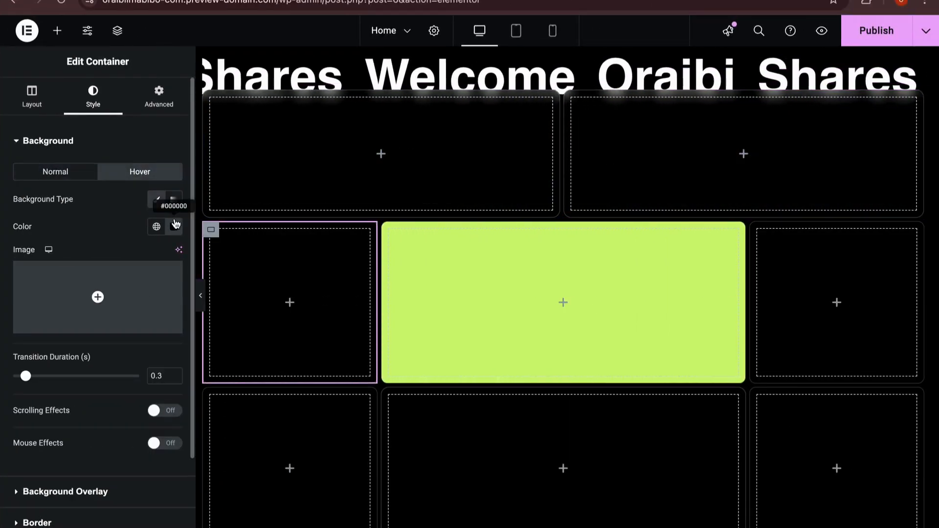
click(175, 225)
key(super+v)
click(303, 303)
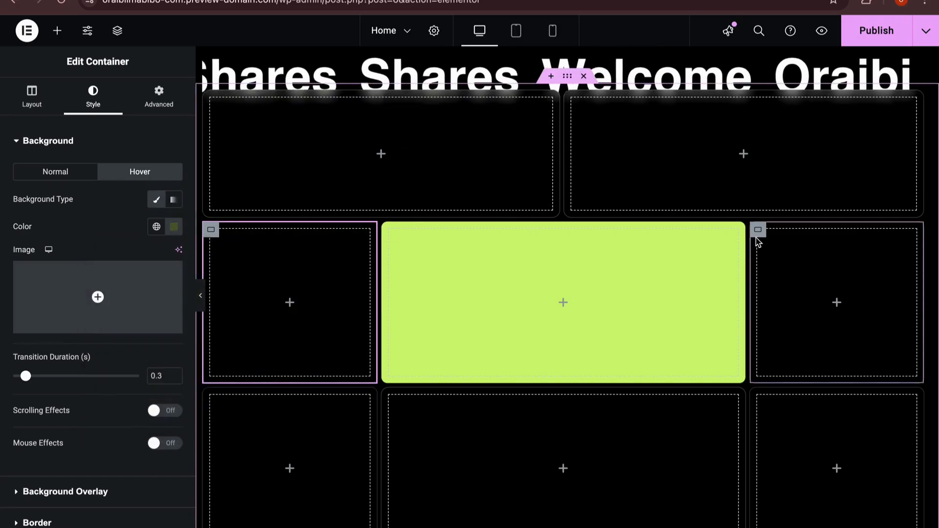
Step: Set the hover background colour of the second row's right container to 515F32
click(756, 234)
click(93, 95)
click(174, 226)
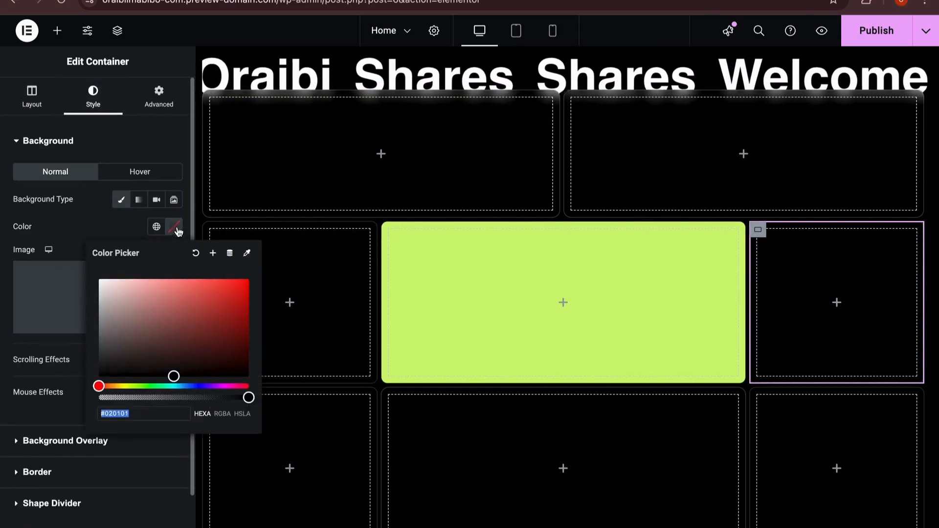
click(140, 172)
click(179, 232)
key(super+v)
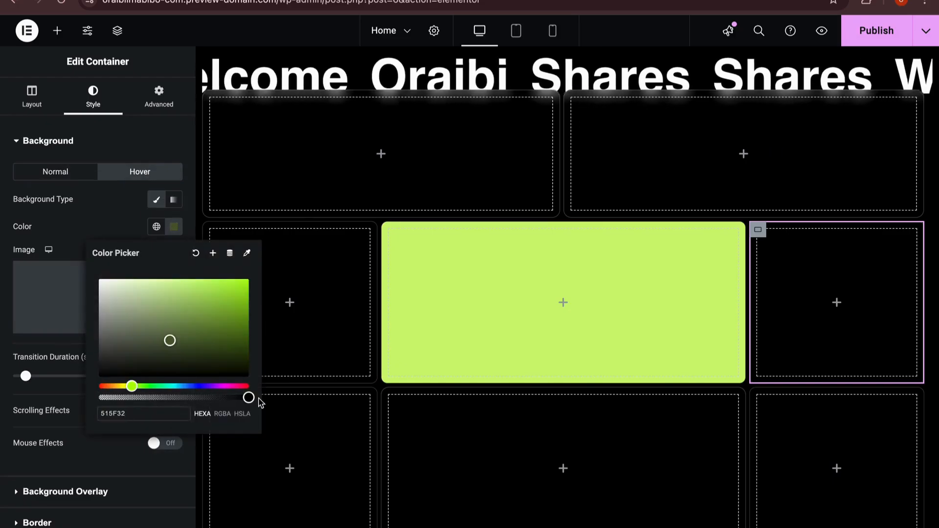
click(268, 407)
Step: Set the hover background colour of the third row's left container to 515F32
click(214, 397)
click(93, 96)
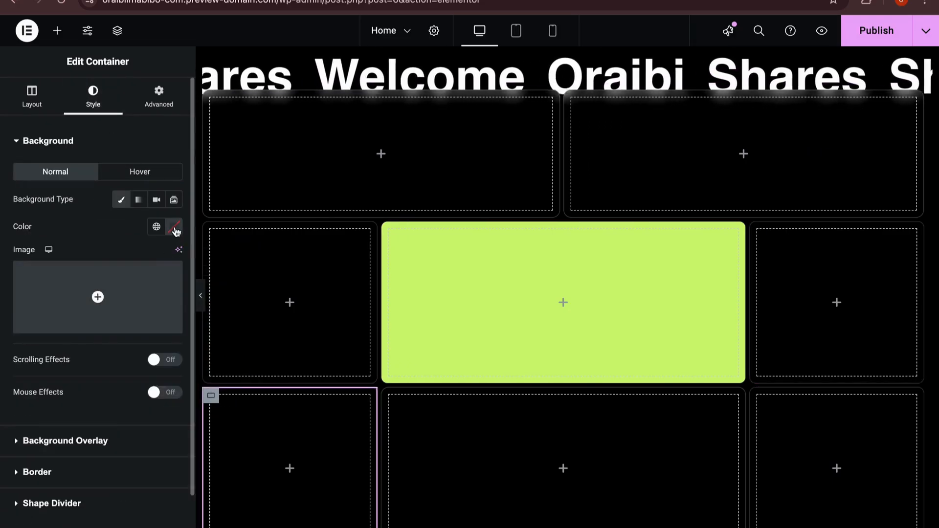
click(138, 172)
click(174, 227)
key(super+v)
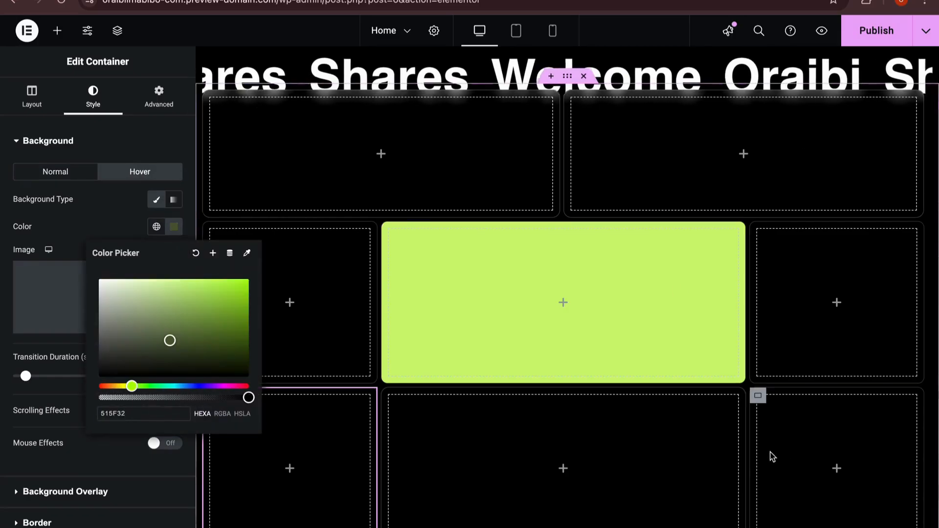
Step: Open the hover background colour of the third row's right container for editing
click(758, 395)
click(93, 95)
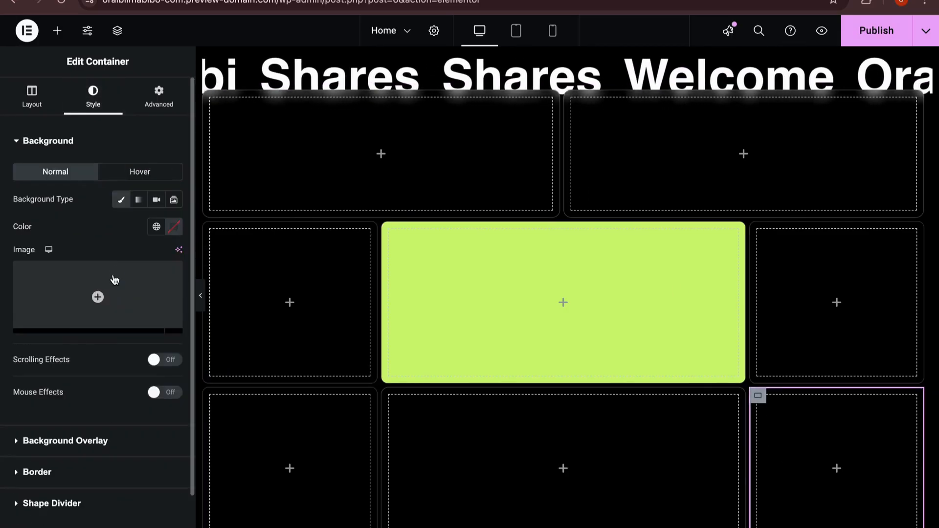
click(174, 227)
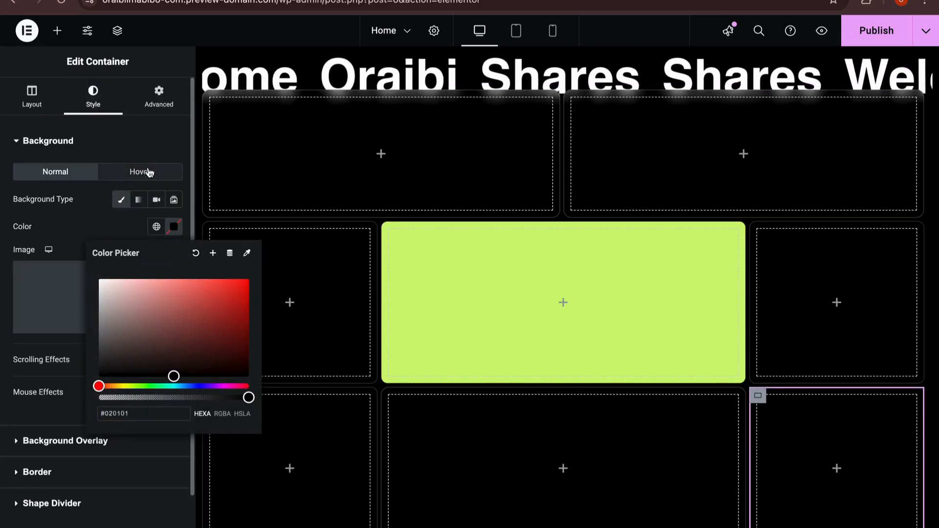
click(142, 172)
click(174, 227)
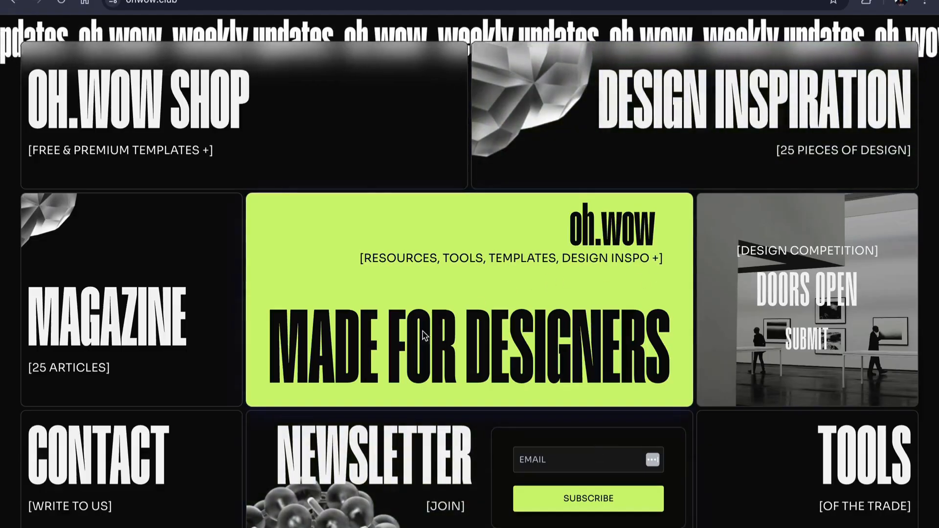
Step: Look up the font details of the "MADE FOR DESIGNERS" heading on the oh.wow page with Font Picker
drag(411, 353, 443, 359)
right_click(442, 359)
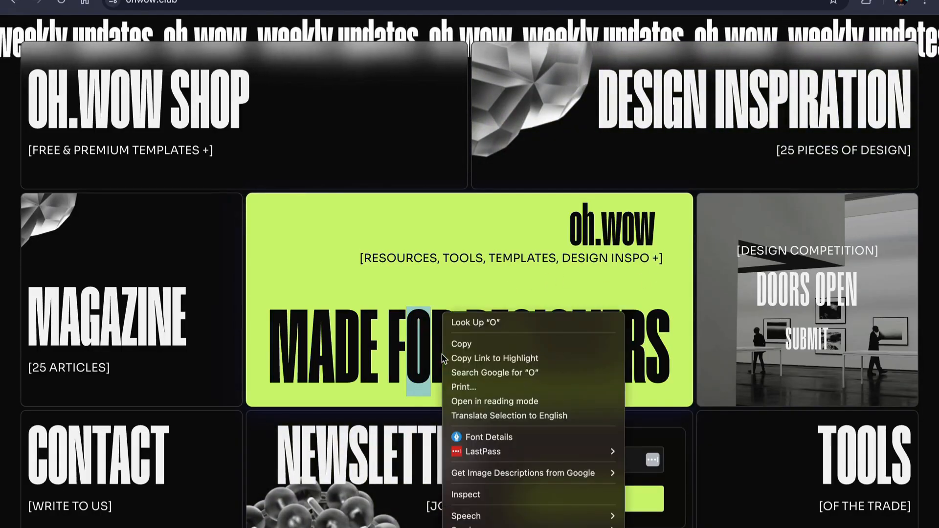
click(478, 437)
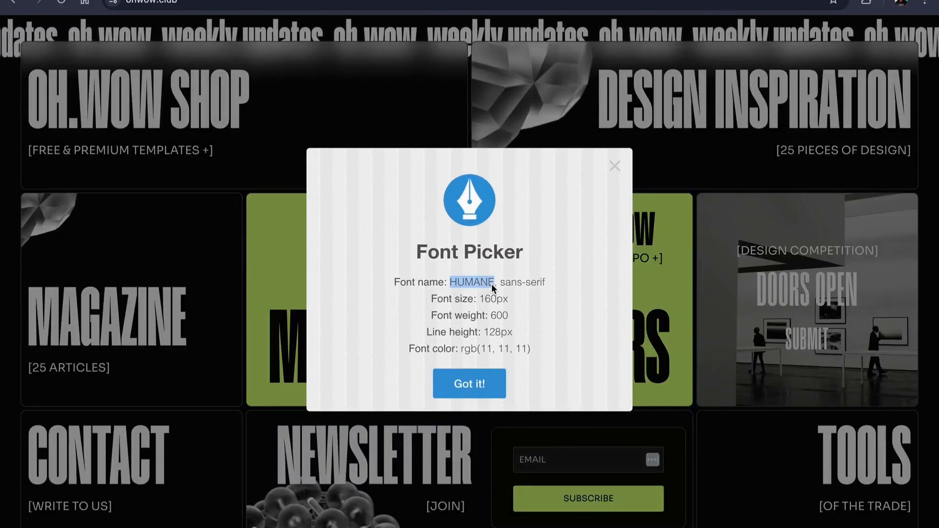
click(486, 388)
key(ctrl+Right)
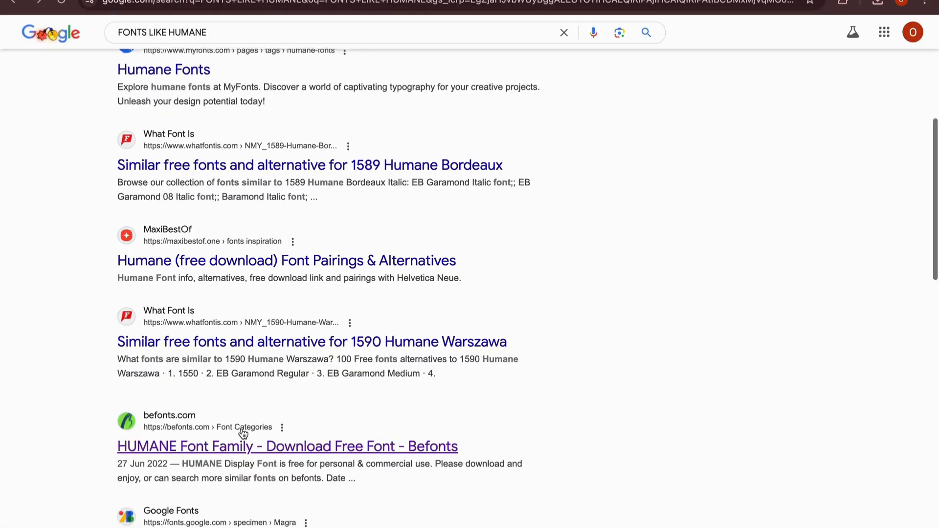
Step: Browse to the TrueType files in the HUMANE Typeface download's Web-TT folder for the custom font's .ttf upload
scroll(244, 433, down, 1)
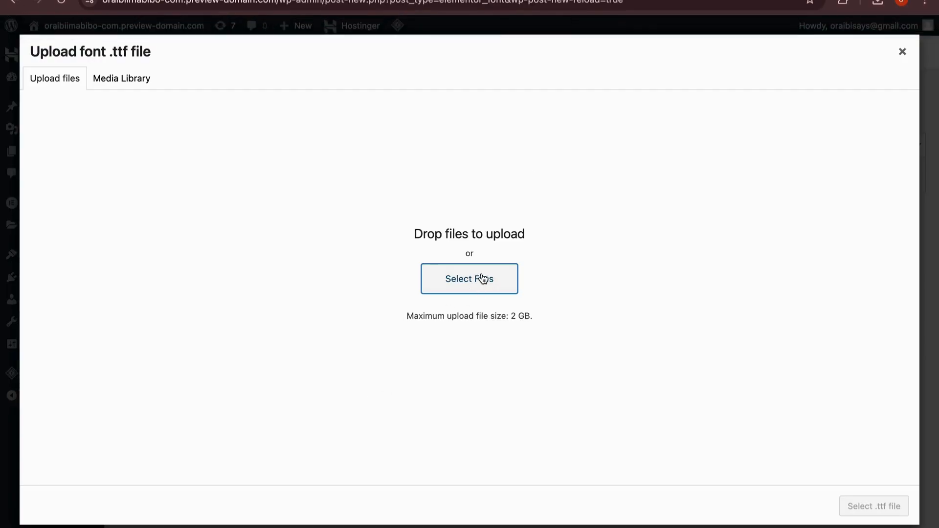
click(483, 278)
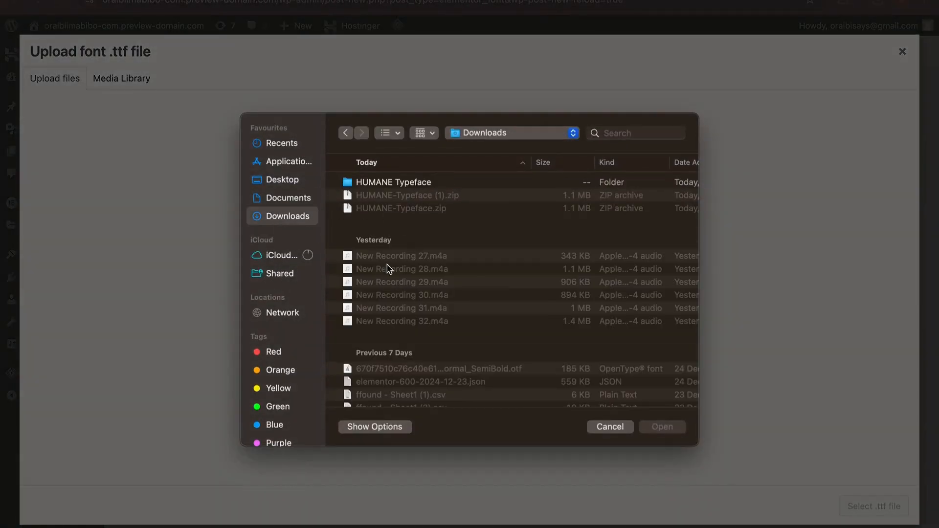
double_click(402, 183)
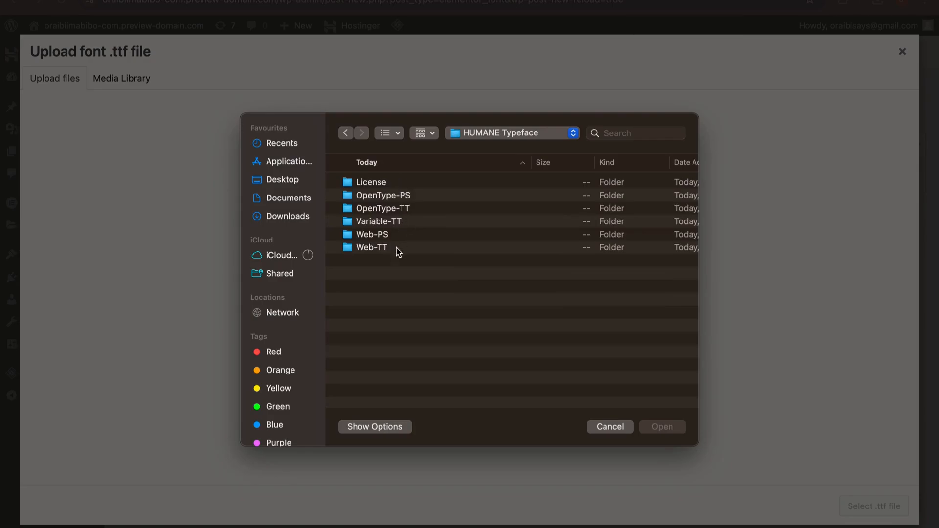
click(416, 213)
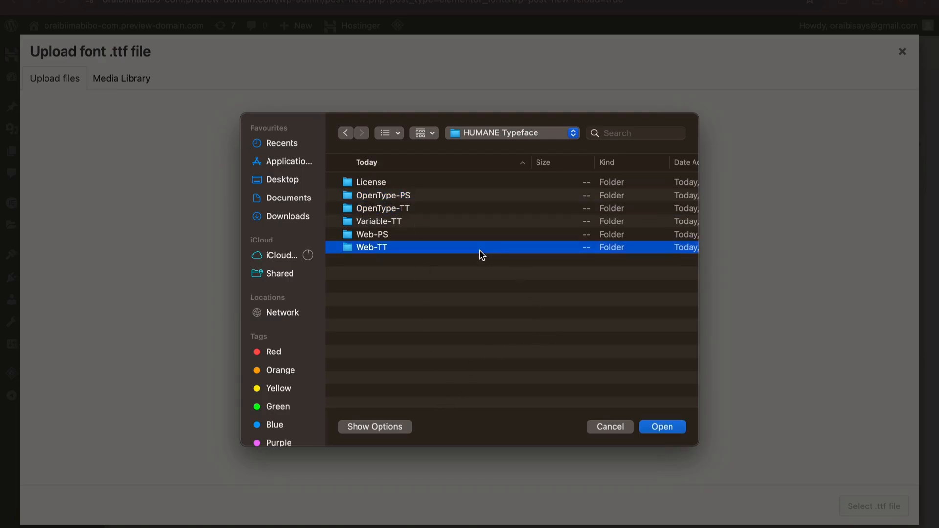
click(657, 429)
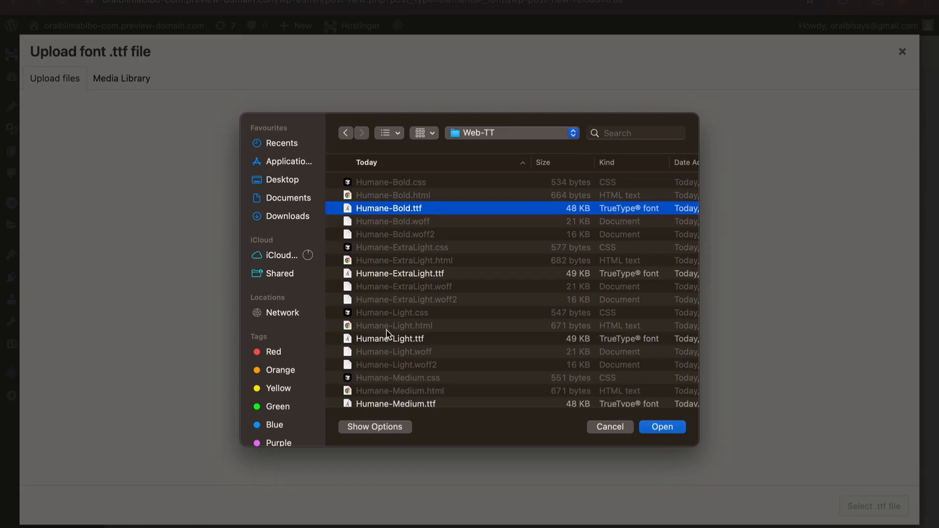
scroll(391, 338, down, 6)
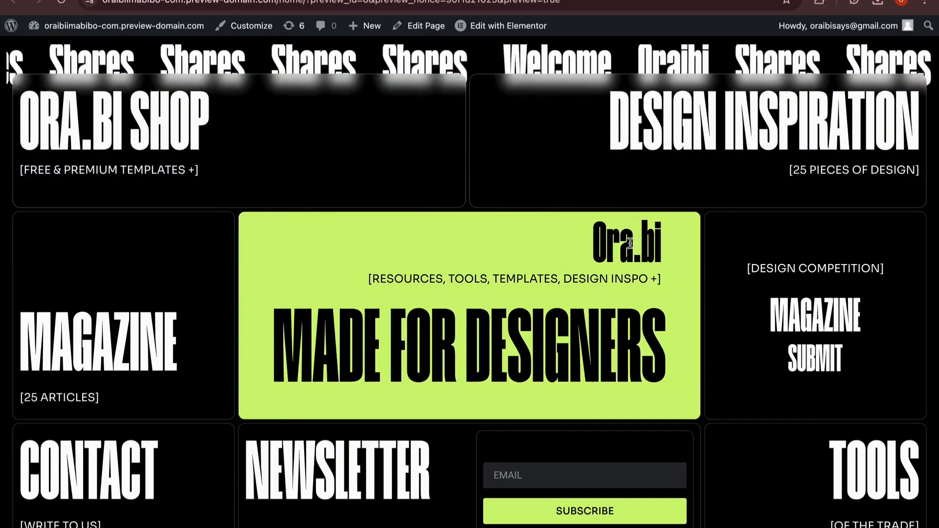
scroll(880, 503, down, 1)
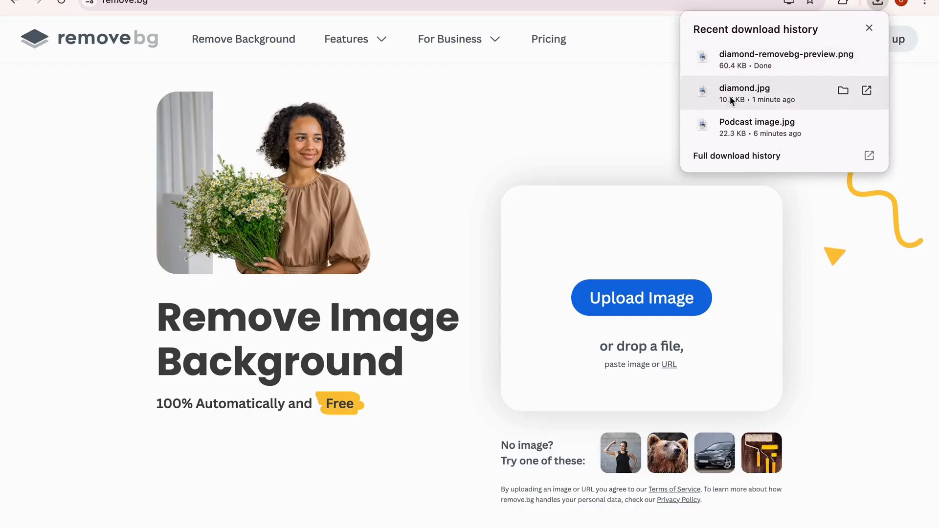
Step: Remove the background from the diamond image with remove.bg and download the standard-resolution cutout
drag(730, 96, 660, 163)
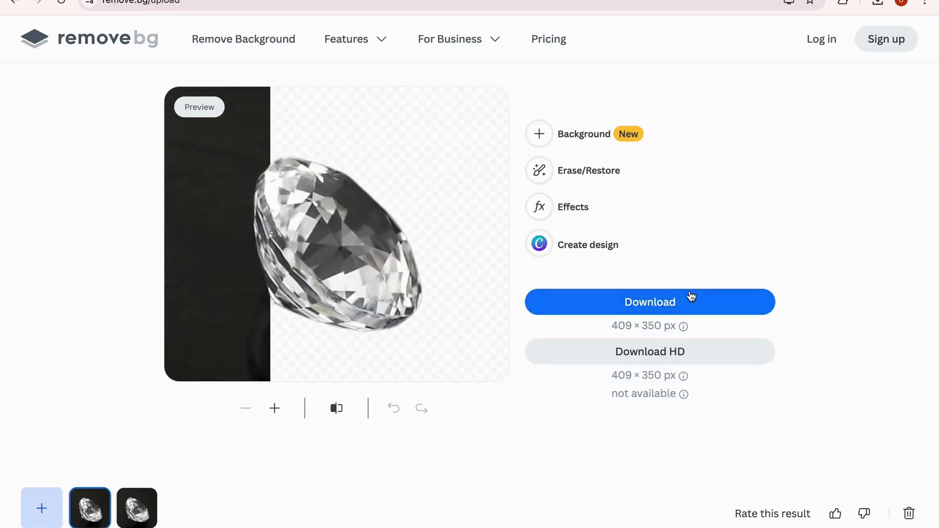
click(627, 361)
click(637, 50)
click(679, 305)
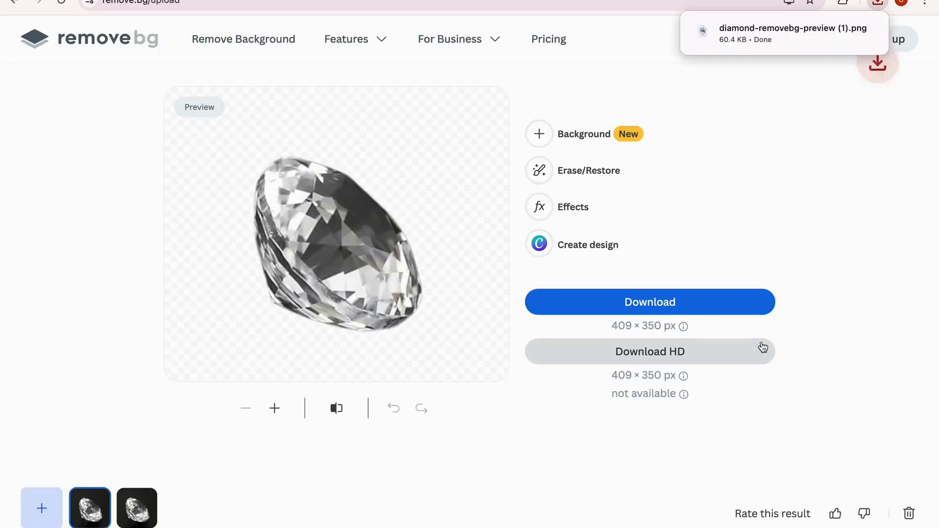
Step: Switch back to Elementor, upload the downloaded diamond cutout PNG and set it as the CONTENT BANK container's background image
click(146, 1)
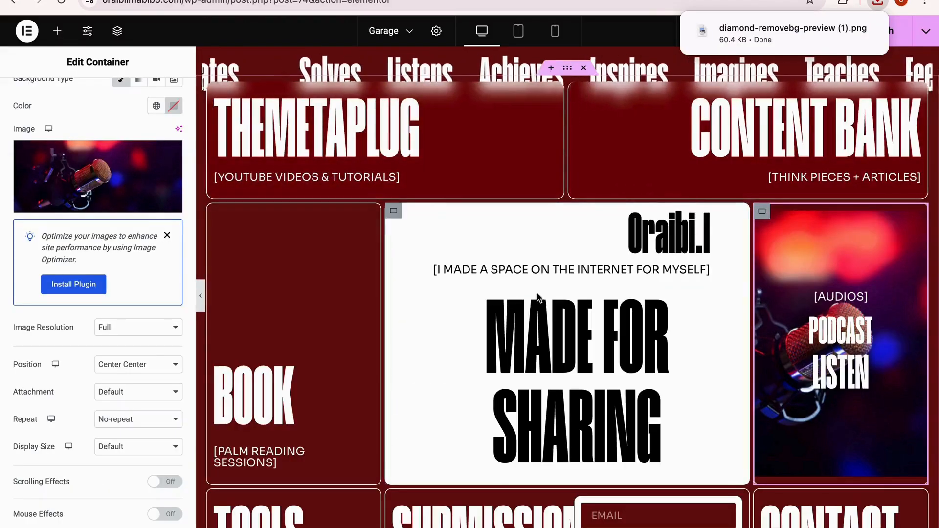
click(578, 133)
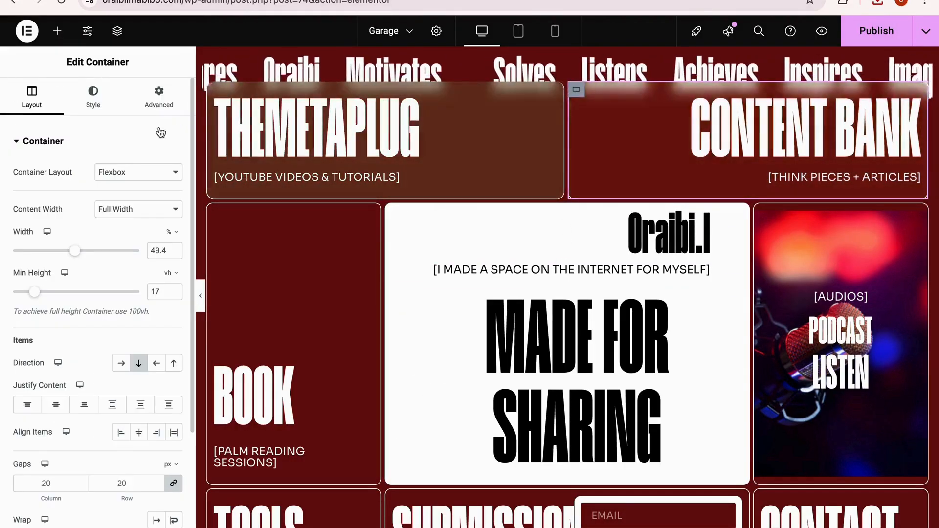
click(91, 96)
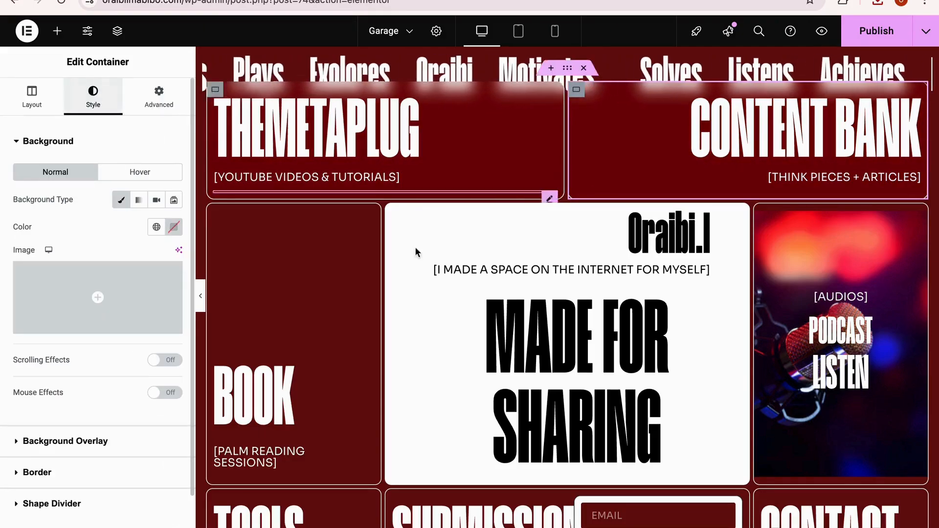
click(109, 306)
click(186, 79)
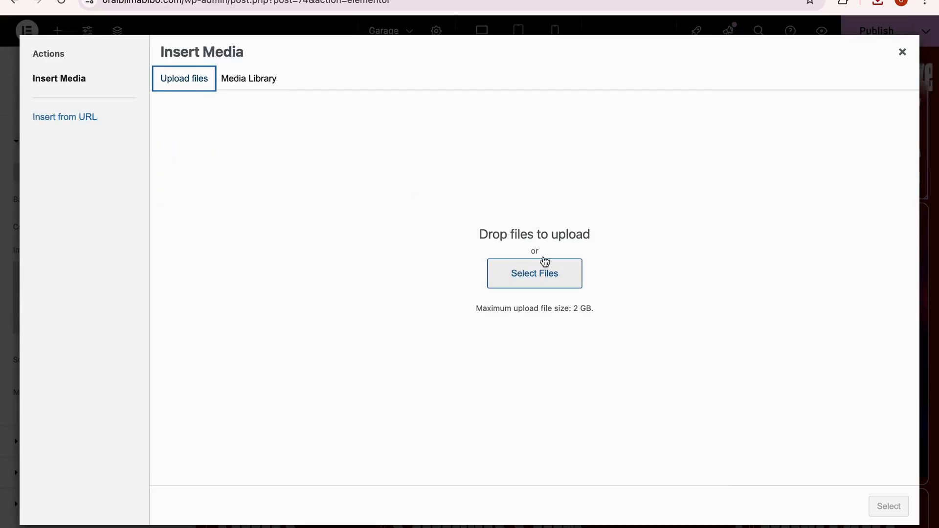
click(879, 2)
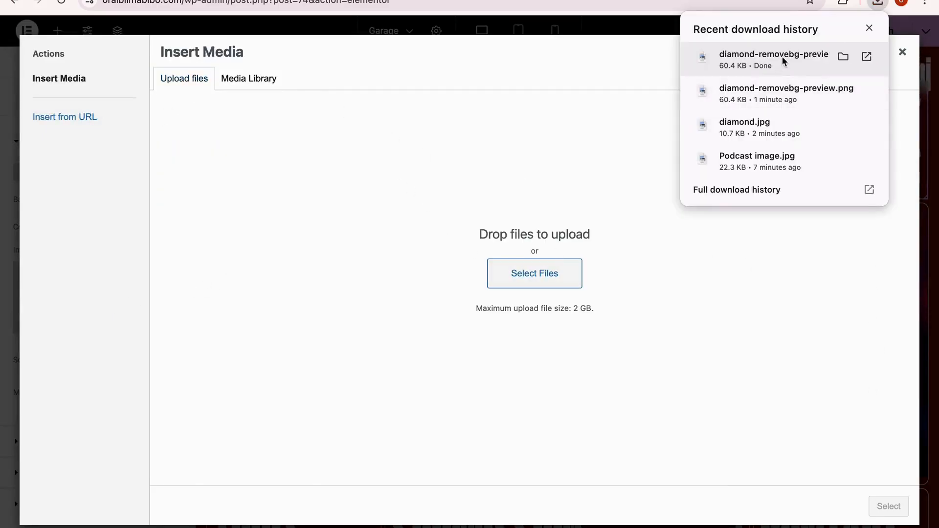
drag(782, 57, 659, 233)
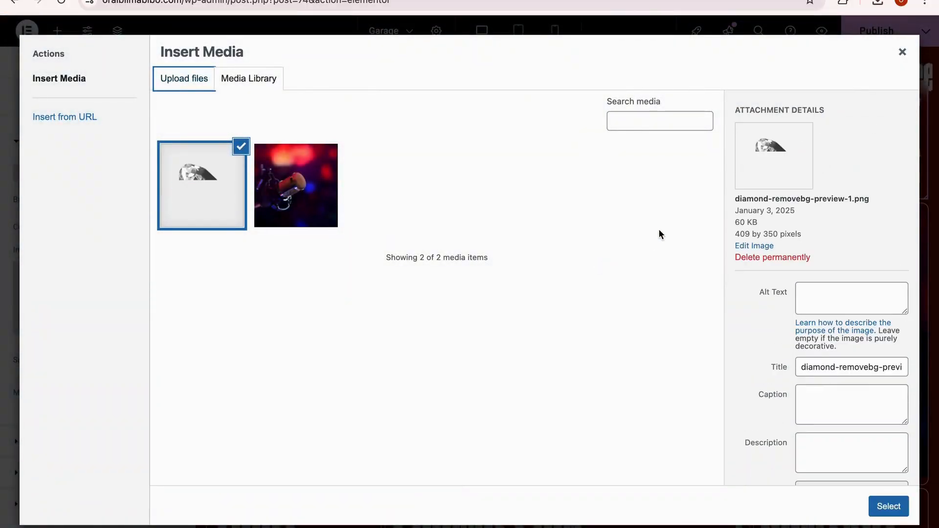
click(889, 508)
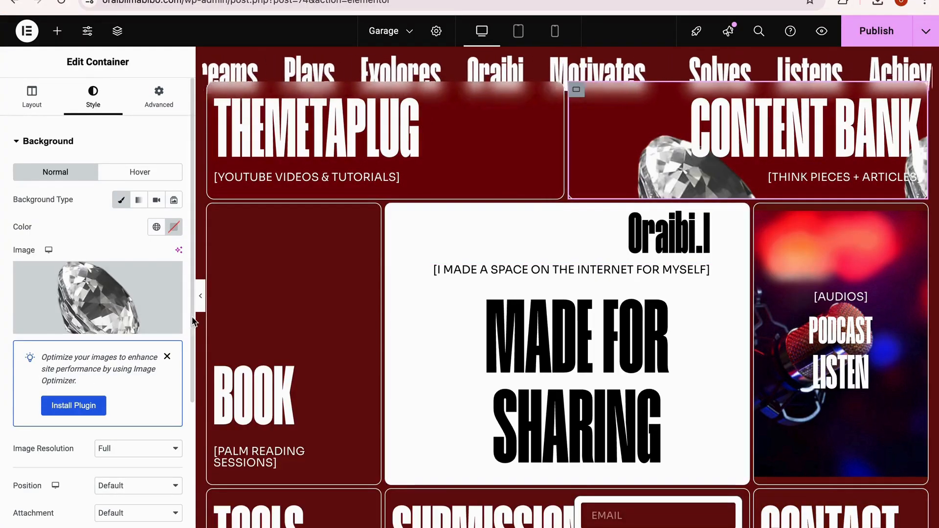
Step: Set the diamond background's image resolution to Medium - 300 x 300 and its position to Top Left
click(162, 448)
click(153, 385)
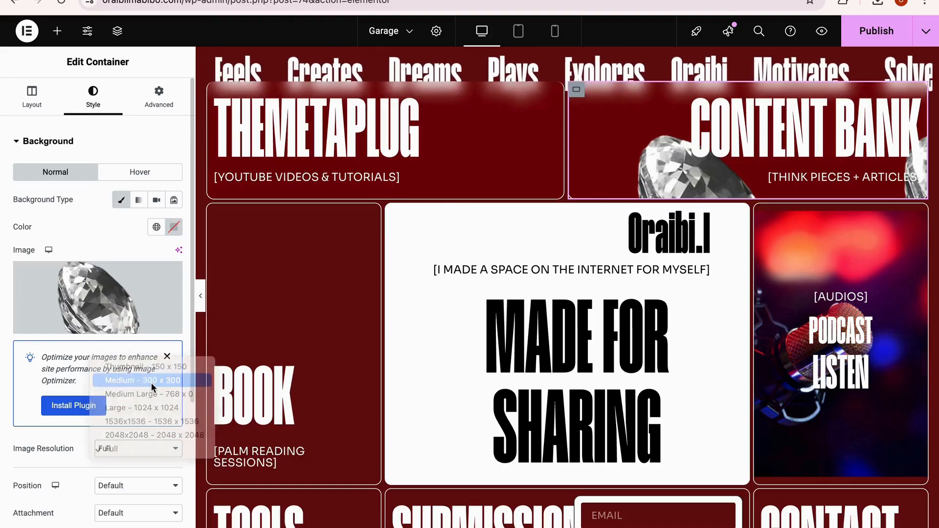
click(131, 456)
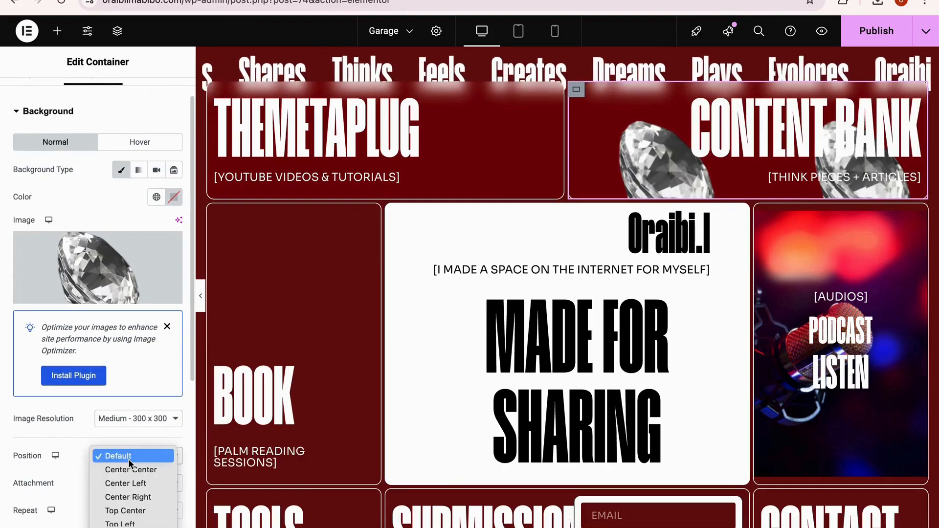
scroll(126, 495, down, 2)
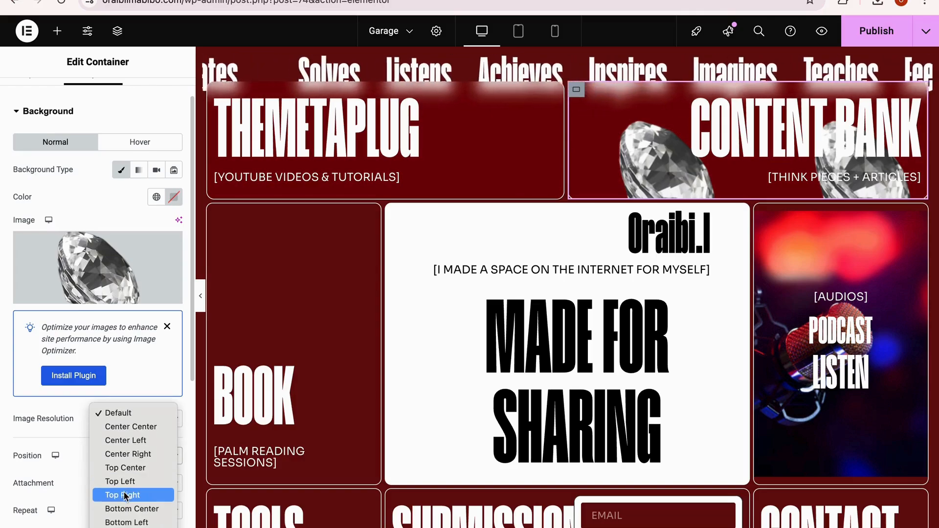
click(128, 484)
Step: Set the repeat option of the CONTENT BANK container's diamond background to No-repeat
scroll(127, 488, down, 1)
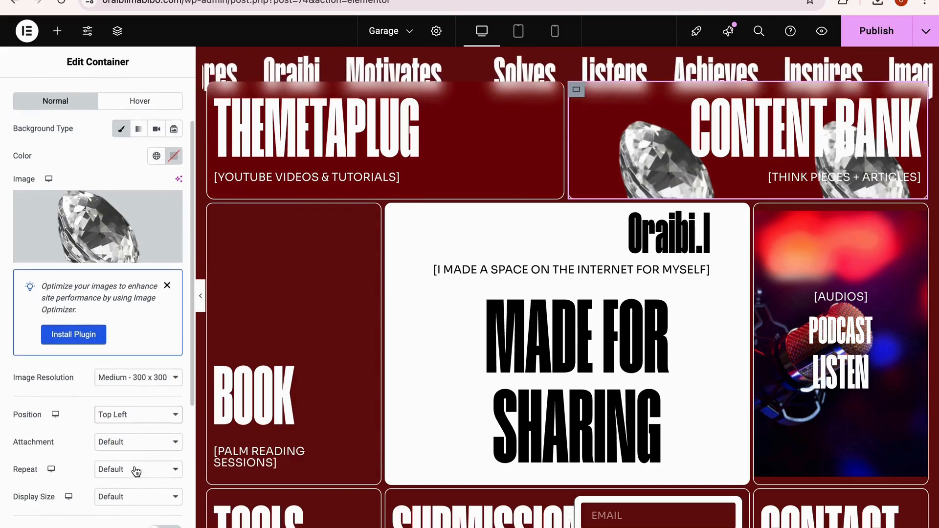
click(127, 469)
click(128, 484)
scroll(126, 484, down, 1)
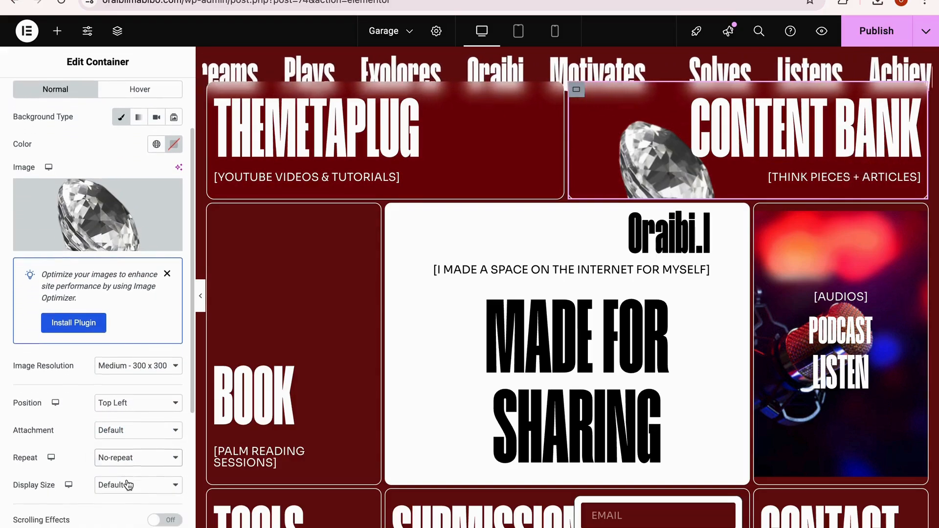
scroll(164, 216, up, 3)
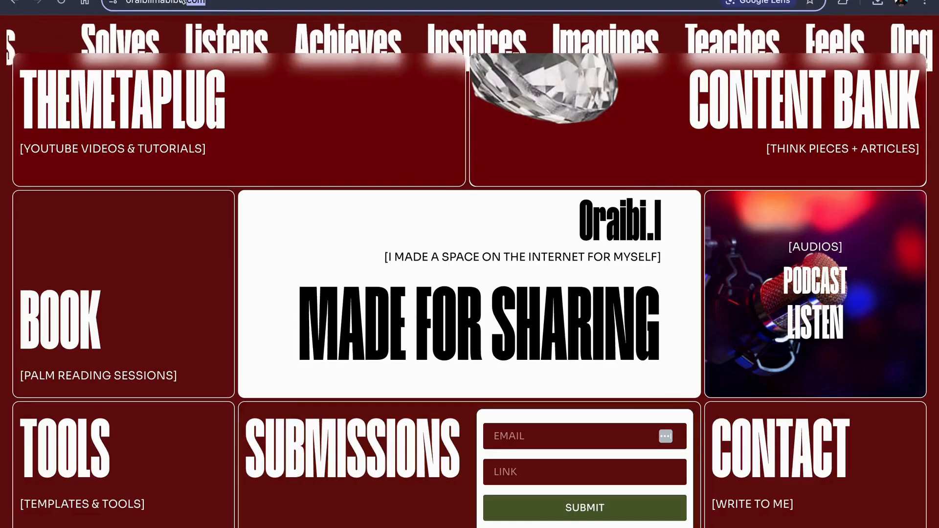
drag(183, 1, 122, 1)
click(321, 2)
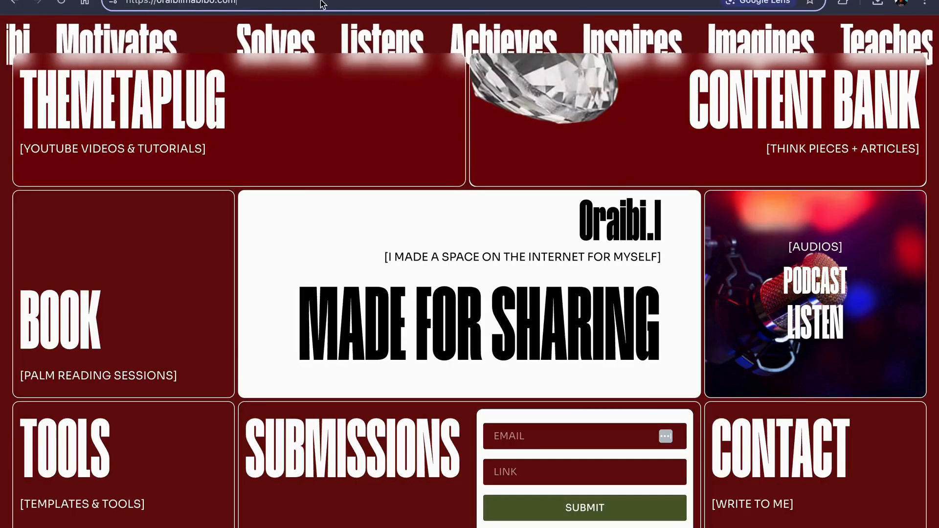